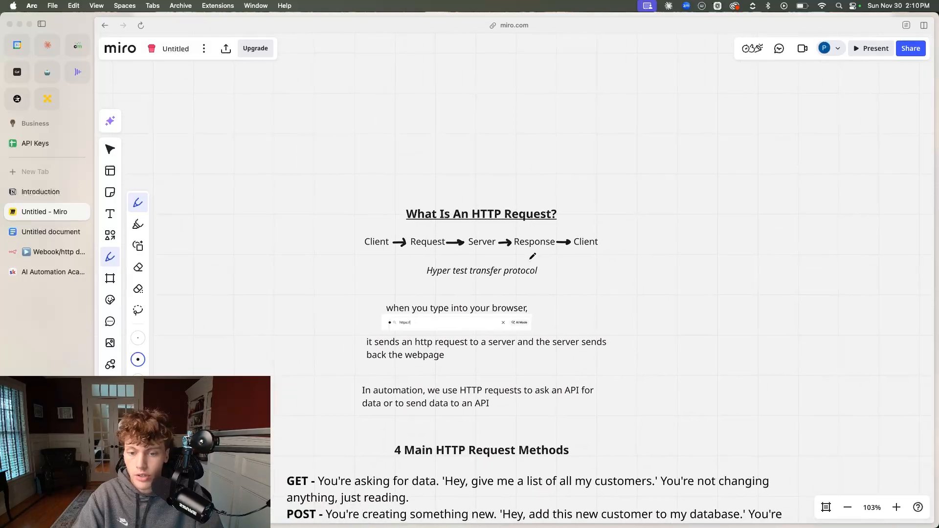
Switch to the Webook/http demo workflow in n8n and add an HTTP Request node as its first step
{"action": "scroll", "coordinate": [532, 256], "scroll_direction": "right", "scroll_amount": 1}
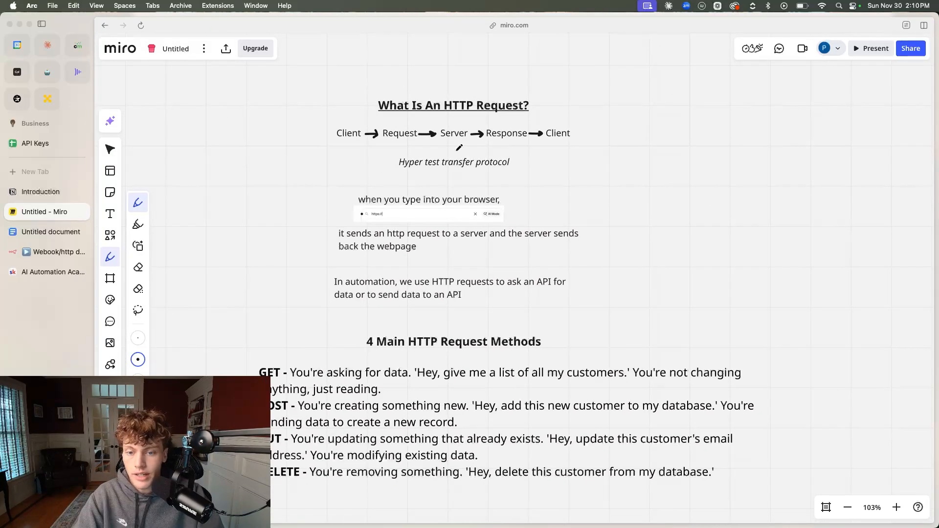
{"action": "scroll", "coordinate": [434, 145], "scroll_direction": "up", "scroll_amount": 5}
{"action": "left_click", "coordinate": [74, 252]}
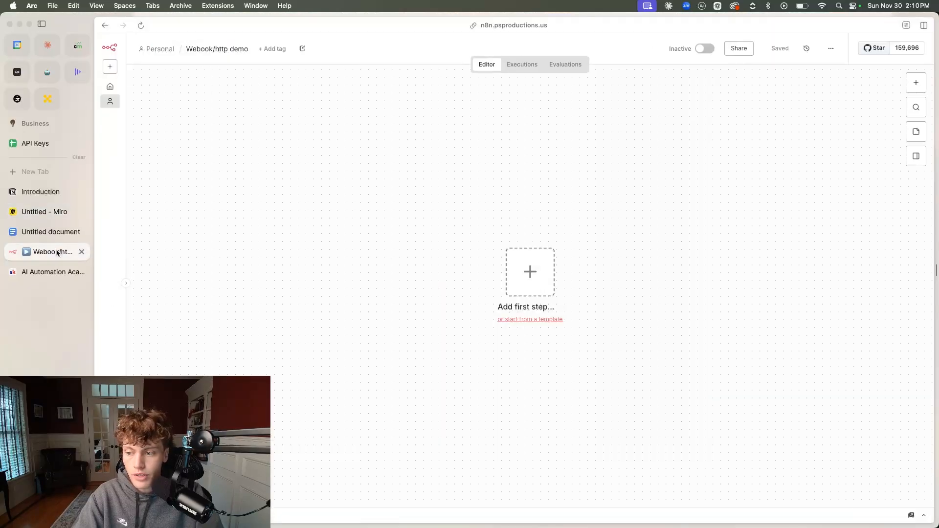
{"action": "left_click", "coordinate": [542, 274]}
{"action": "type", "text": "http"}
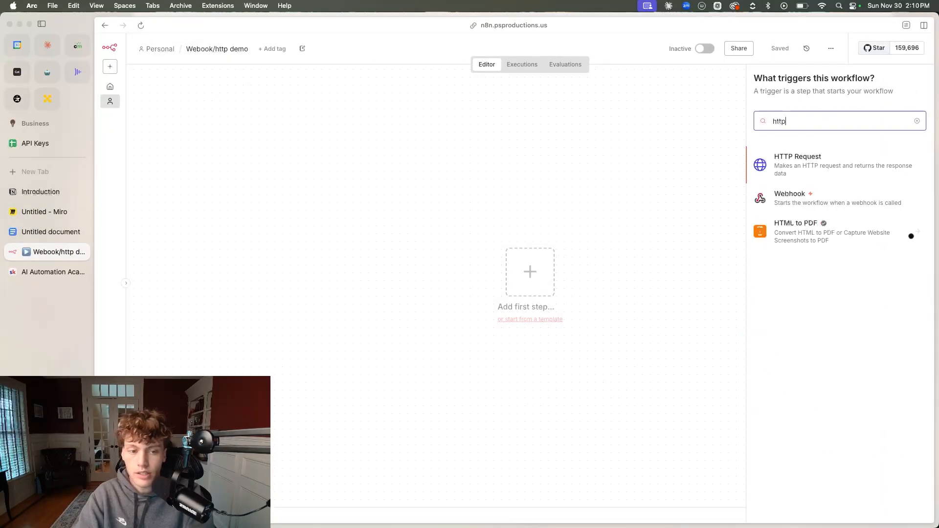
{"action": "key", "text": "Return"}
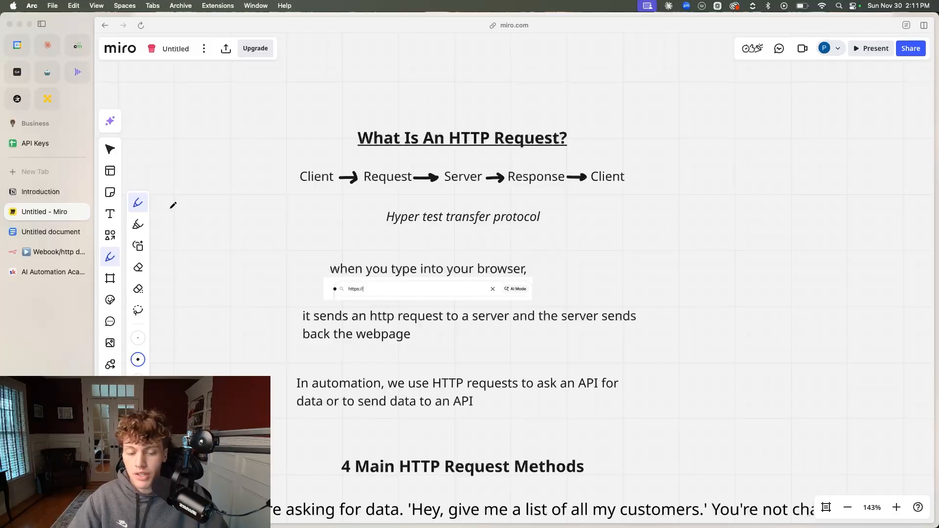
Return to the Miro board and look at the https prefix of its full web address
{"action": "left_click", "coordinate": [504, 26]}
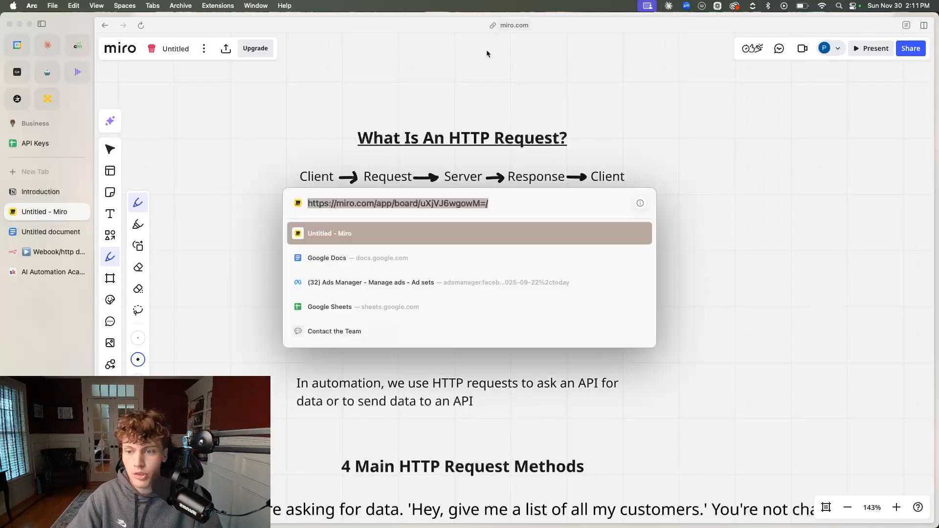
{"action": "left_click", "coordinate": [310, 203]}
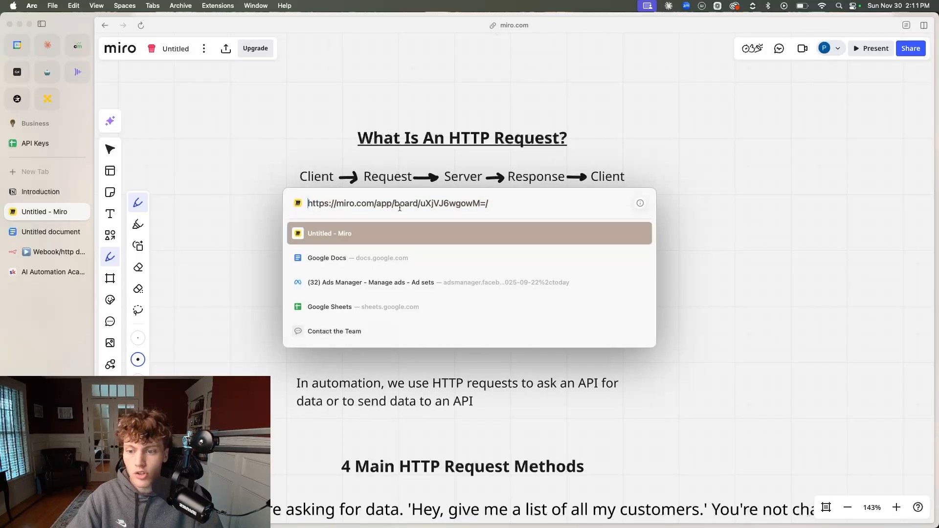
{"action": "left_click", "coordinate": [772, 231]}
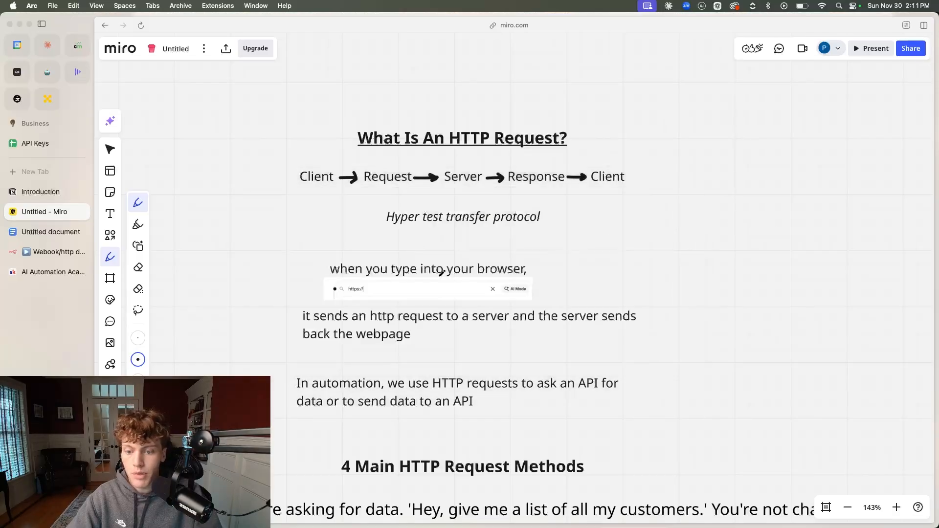
{"action": "scroll", "coordinate": [472, 333], "scroll_direction": "down", "scroll_amount": 1}
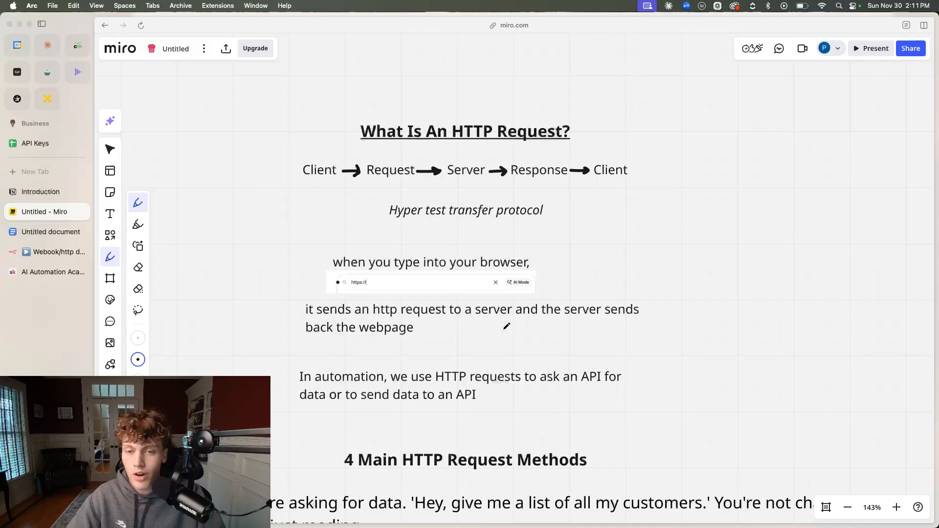
{"action": "left_click", "coordinate": [84, 175]}
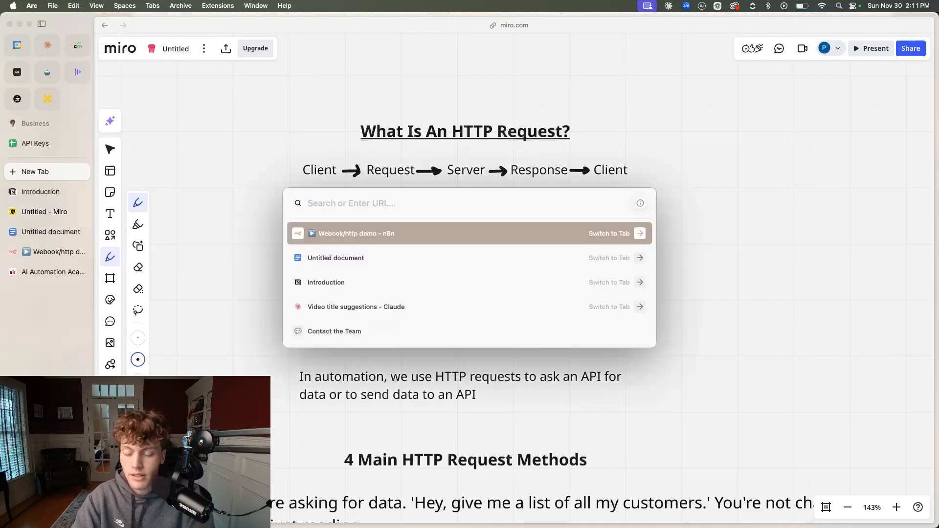
{"action": "type", "text": "https://goog"}
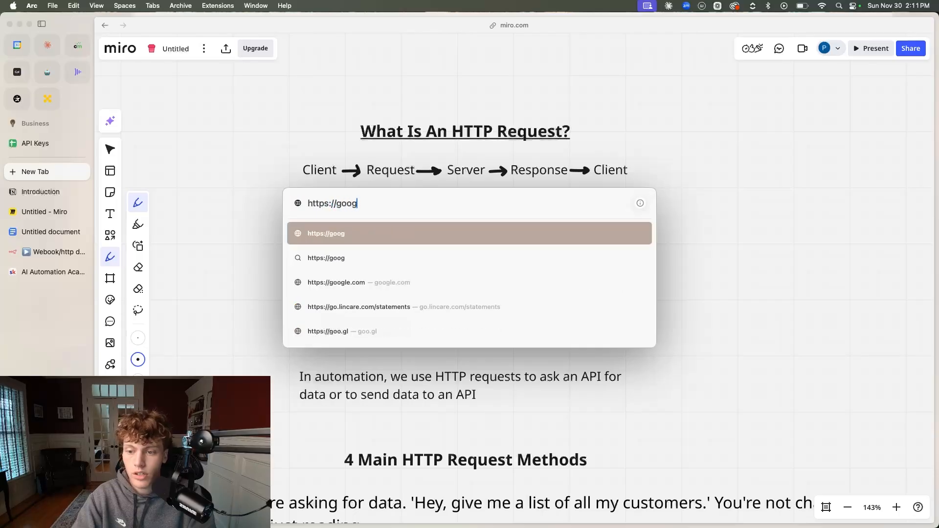
{"action": "type", "text": "le.ccom"}
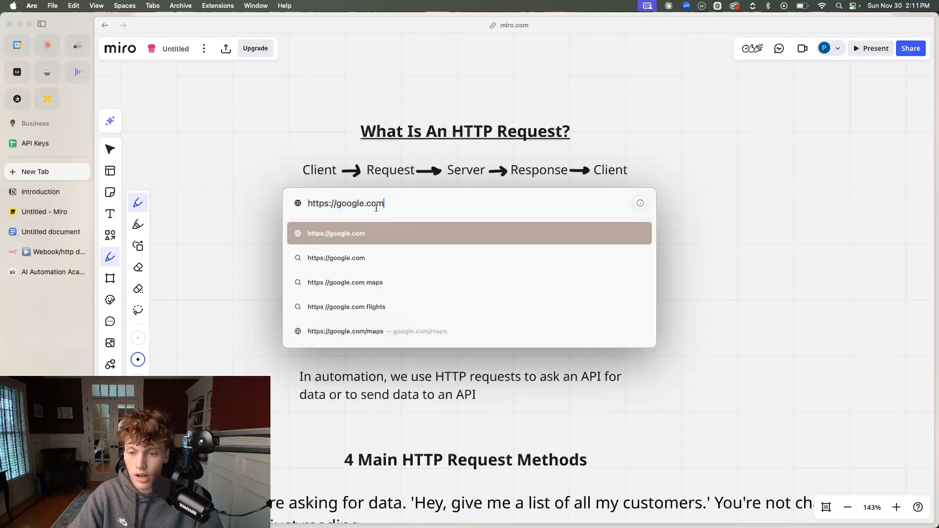
{"action": "key", "text": "Return"}
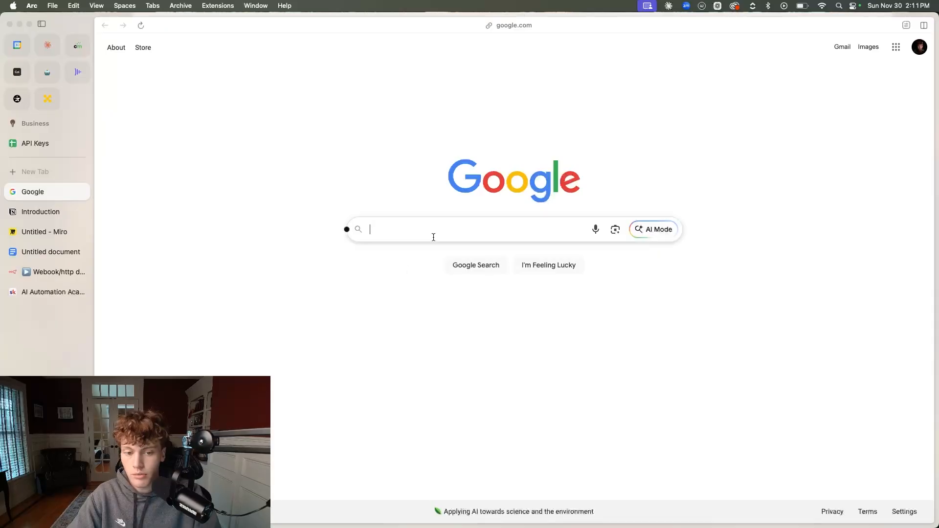
On the Miro board's client-server flow, pen a box around the first Client and underline Request, Server, Response and the last Client
{"action": "left_click", "coordinate": [52, 277]}
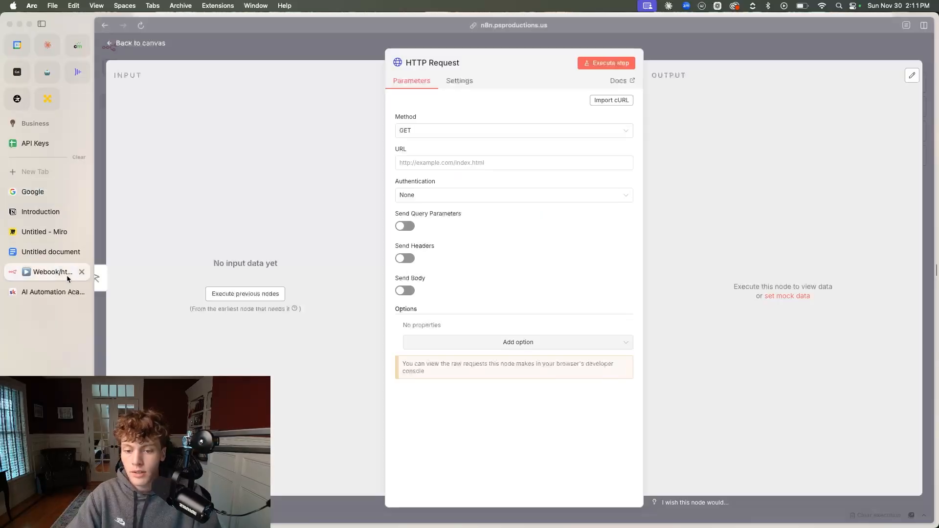
{"action": "left_click", "coordinate": [57, 233]}
{"action": "left_click_drag", "start_coordinate": [307, 182], "coordinate": [570, 187]}
{"action": "left_click_drag", "start_coordinate": [592, 186], "coordinate": [635, 187]}
{"action": "left_click_drag", "start_coordinate": [345, 182], "coordinate": [343, 166]}
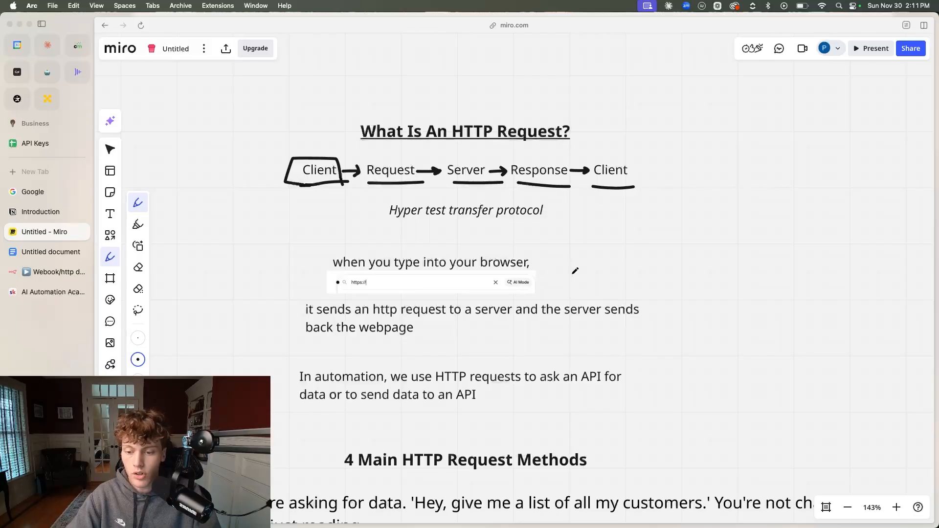
Underline "HTTP requests to ask an API for data or to send data to an API" in the automation paragraph with the pen
{"action": "scroll", "coordinate": [433, 328], "scroll_direction": "down", "scroll_amount": 3}
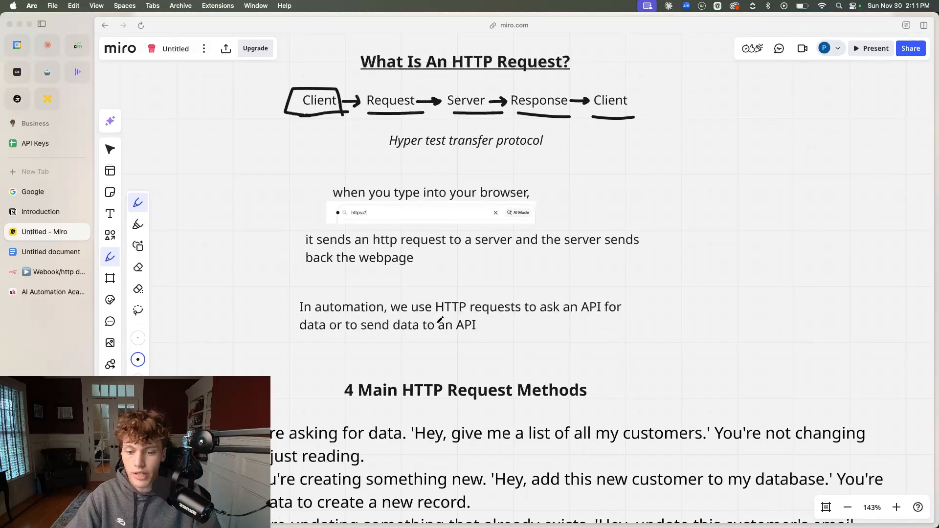
{"action": "left_click_drag", "start_coordinate": [428, 314], "coordinate": [633, 311]}
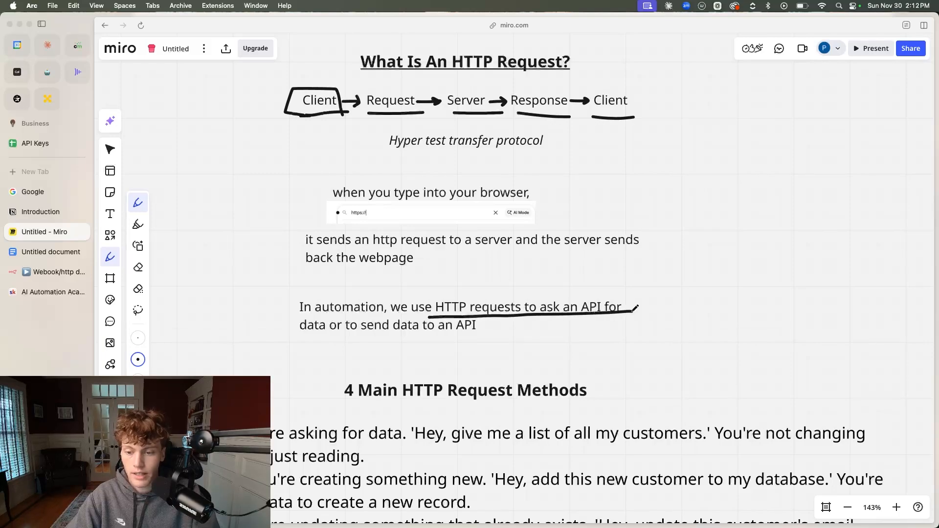
{"action": "left_click_drag", "start_coordinate": [309, 331], "coordinate": [470, 331]}
Draw a curved double-headed arrow beside the 4 Main HTTP Request Methods text, linking GET and POST
{"action": "scroll", "coordinate": [409, 346], "scroll_direction": "down", "scroll_amount": 6}
{"action": "scroll", "coordinate": [407, 345], "scroll_direction": "down", "scroll_amount": 3}
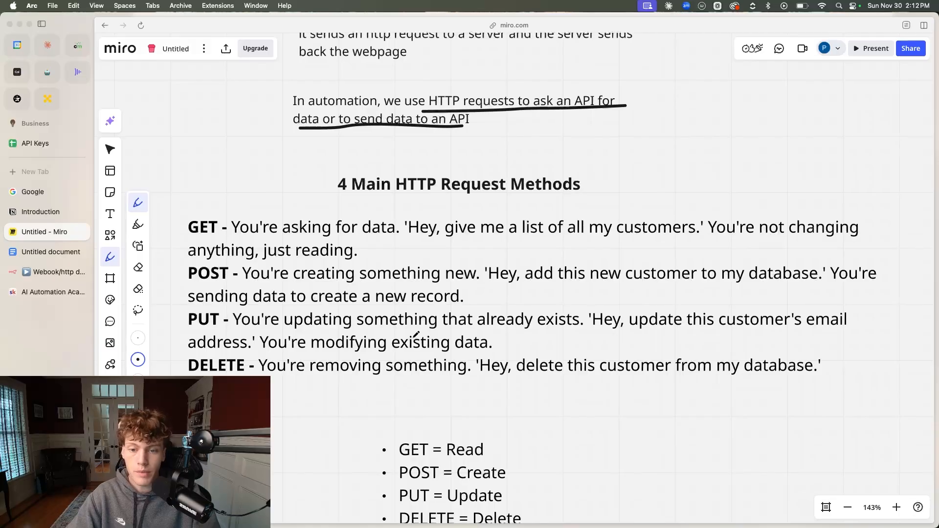
{"action": "scroll", "coordinate": [395, 326], "scroll_direction": "down", "scroll_amount": 3}
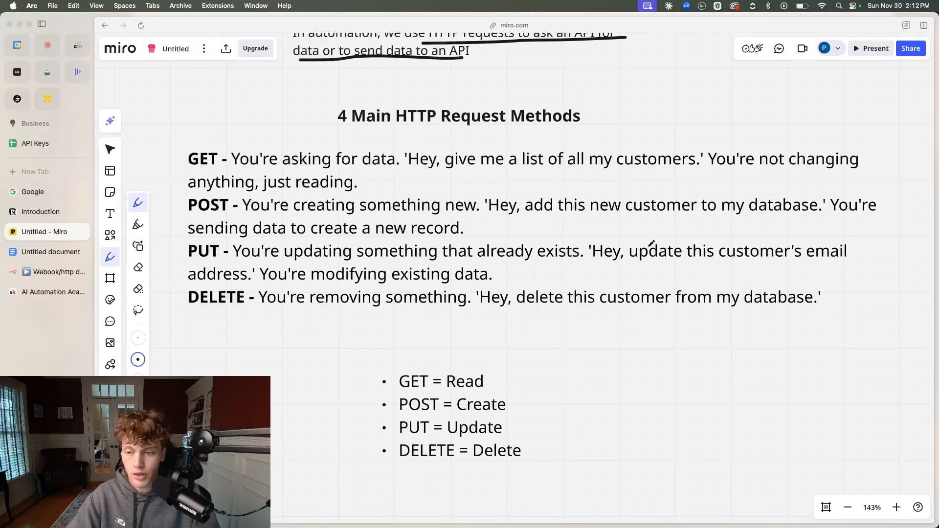
{"action": "mouse_move", "coordinate": [173, 157]}
{"action": "left_mouse_down"}
{"action": "mouse_move", "coordinate": [166, 185]}
{"action": "mouse_move", "coordinate": [178, 218]}
{"action": "mouse_move", "coordinate": [179, 210]}
{"action": "left_mouse_up"}
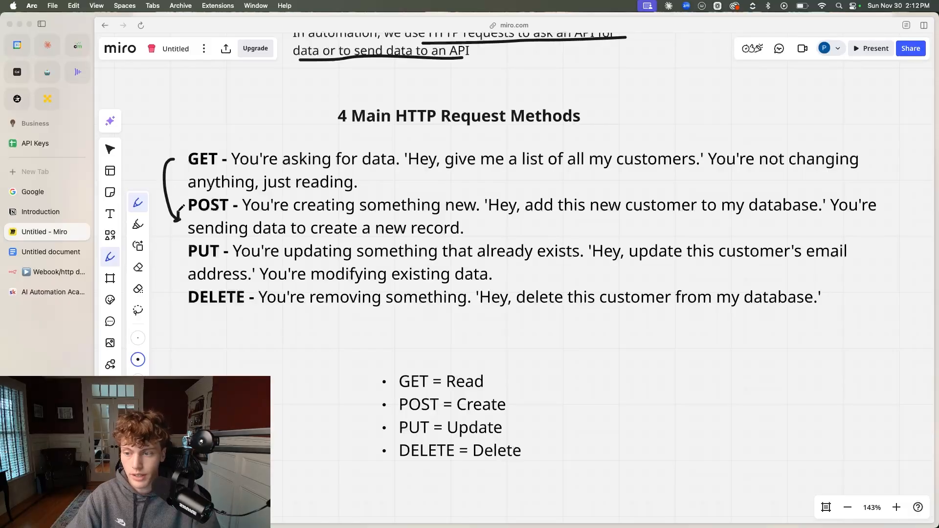
{"action": "left_click_drag", "start_coordinate": [171, 155], "coordinate": [178, 161]}
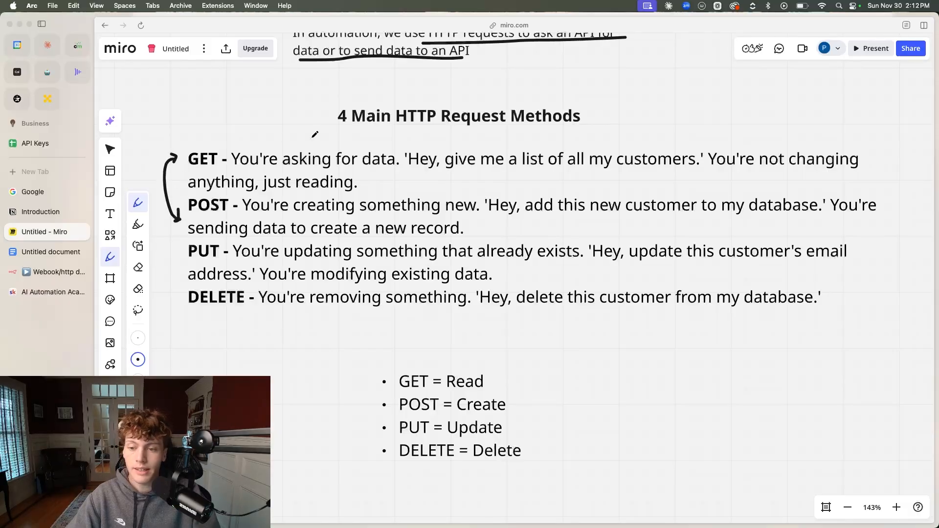
Examine the methods offered by the HTTP Request node in n8n and return to the Miro board
{"action": "left_click", "coordinate": [39, 276]}
{"action": "left_click", "coordinate": [446, 130]}
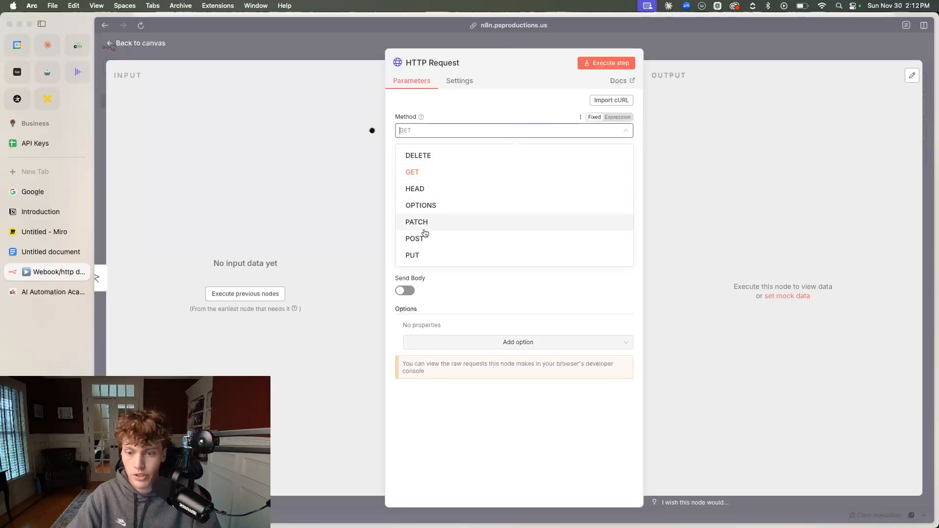
{"action": "left_click", "coordinate": [68, 231]}
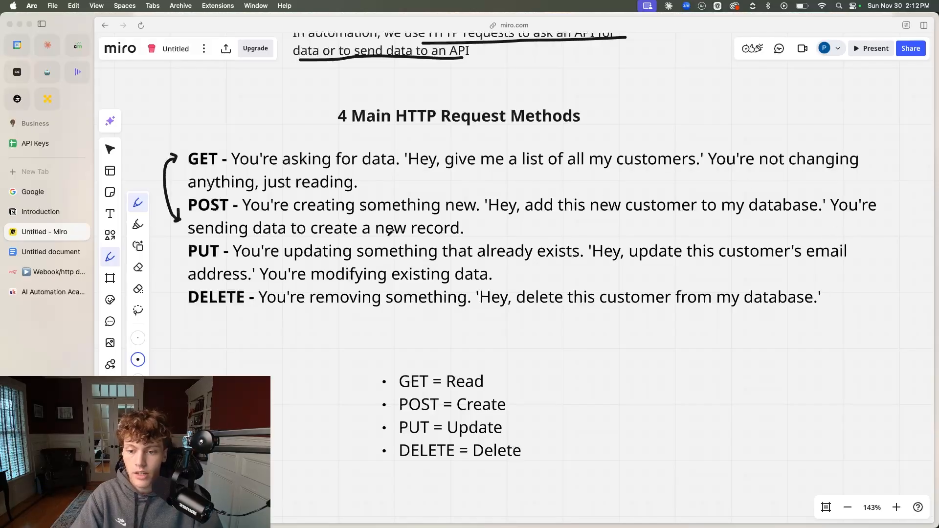
Underline "data to create a new record" in the POST description and the customer deletion example in the DELETE description
{"action": "left_click_drag", "start_coordinate": [270, 236], "coordinate": [451, 236]}
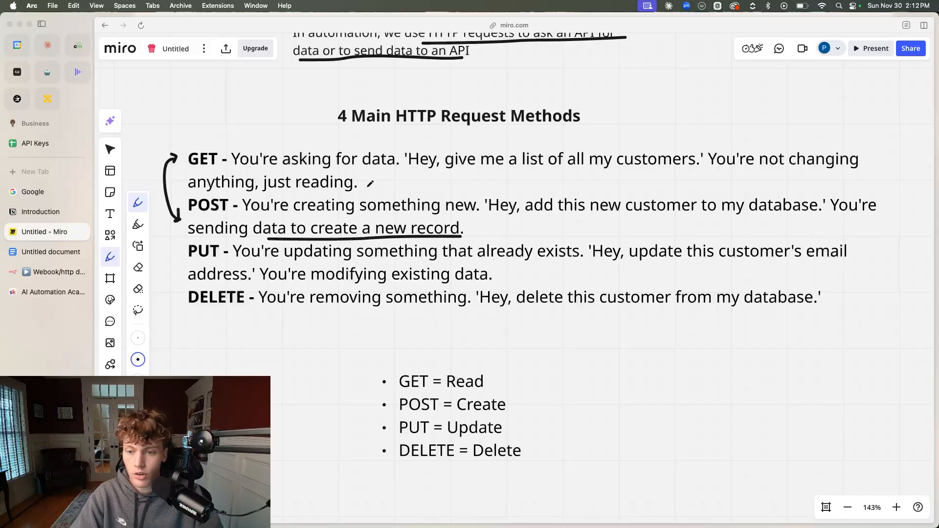
{"action": "scroll", "coordinate": [340, 182], "scroll_direction": "up", "scroll_amount": 1}
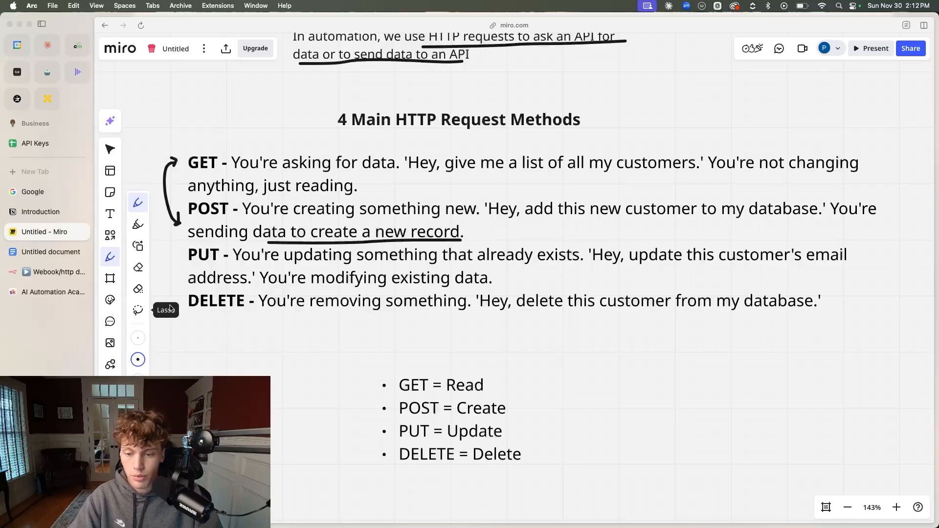
{"action": "left_click_drag", "start_coordinate": [488, 315], "coordinate": [788, 288]}
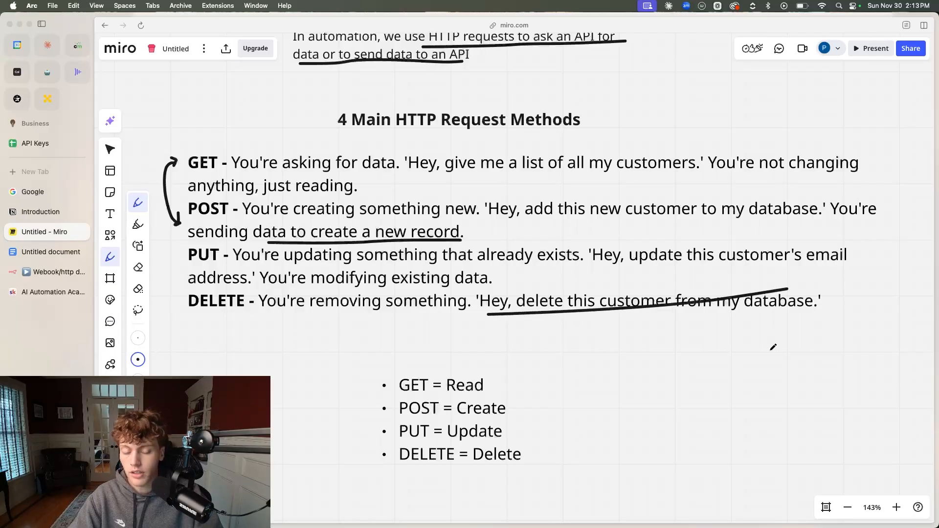
Draw a freehand box around the summary list running from GET = Read to DELETE = Delete
{"action": "scroll", "coordinate": [588, 342], "scroll_direction": "down", "scroll_amount": 3}
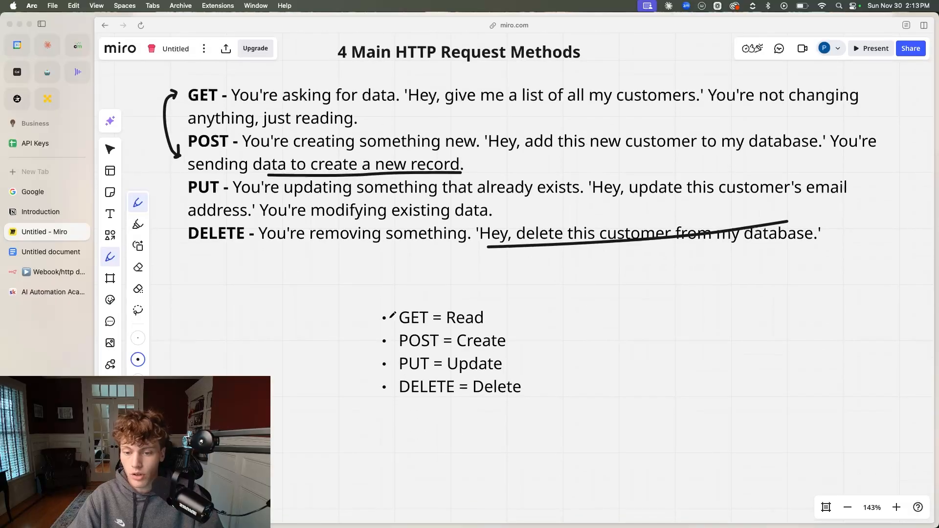
{"action": "mouse_move", "coordinate": [364, 304]}
{"action": "left_mouse_down"}
{"action": "mouse_move", "coordinate": [353, 404]}
{"action": "mouse_move", "coordinate": [500, 409]}
{"action": "mouse_move", "coordinate": [566, 341]}
{"action": "mouse_move", "coordinate": [563, 295]}
{"action": "mouse_move", "coordinate": [363, 300]}
{"action": "left_mouse_up"}
{"action": "scroll", "coordinate": [416, 310], "scroll_direction": "down", "scroll_amount": 5}
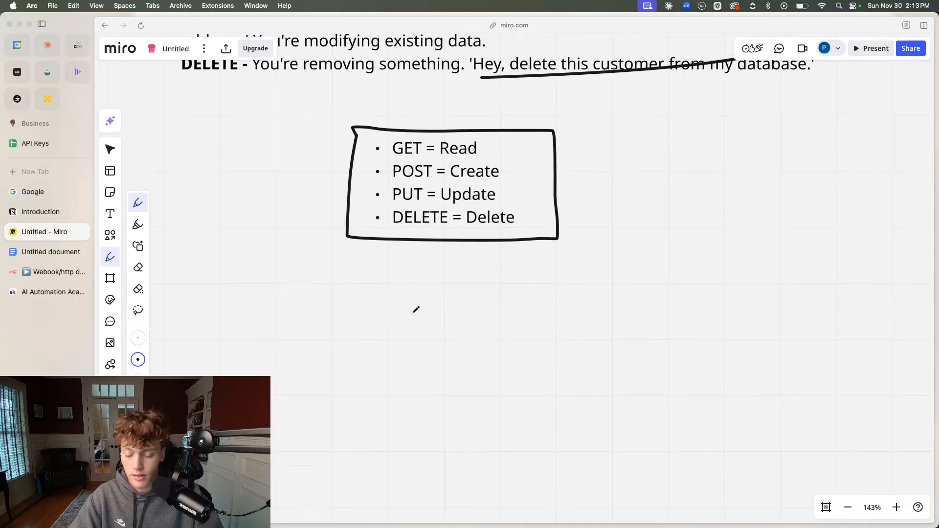
In the What Is A Webhook? section, draw a freehand box around "The difference between an HTTP request and a webhook:"
{"action": "scroll", "coordinate": [416, 310], "scroll_direction": "up", "scroll_amount": 8}
{"action": "scroll", "coordinate": [369, 296], "scroll_direction": "left", "scroll_amount": 1}
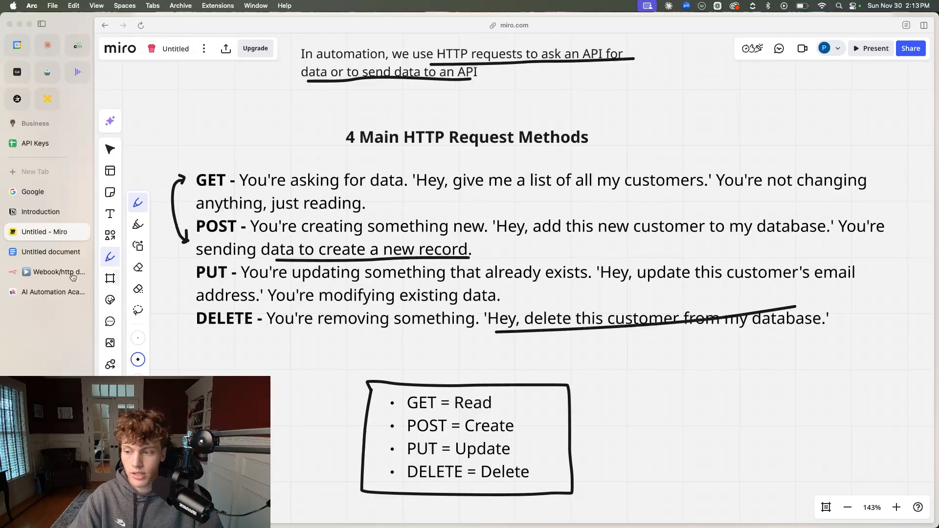
{"action": "scroll", "coordinate": [371, 273], "scroll_direction": "down", "scroll_amount": 15}
{"action": "scroll", "coordinate": [371, 272], "scroll_direction": "down", "scroll_amount": 5}
{"action": "scroll", "coordinate": [371, 272], "scroll_direction": "right", "scroll_amount": 1}
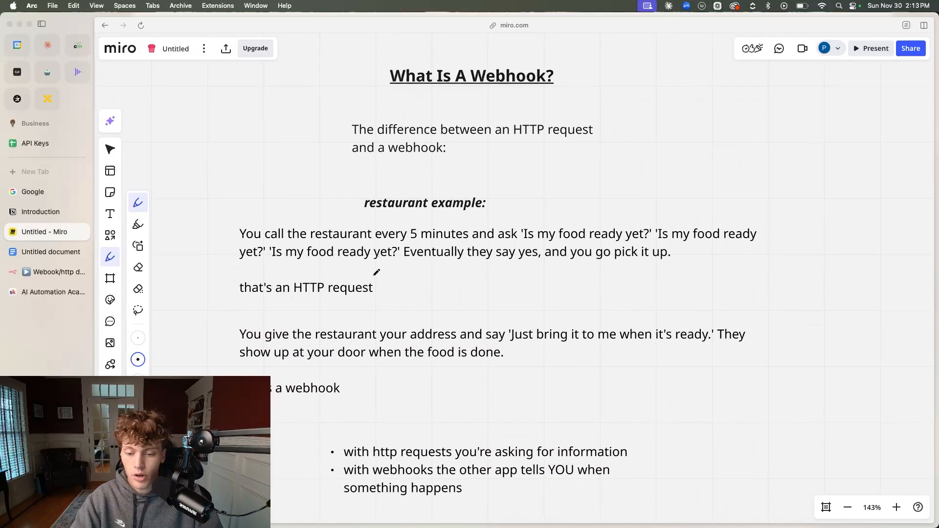
{"action": "scroll", "coordinate": [377, 273], "scroll_direction": "up", "scroll_amount": 1}
{"action": "scroll", "coordinate": [377, 272], "scroll_direction": "left", "scroll_amount": 1}
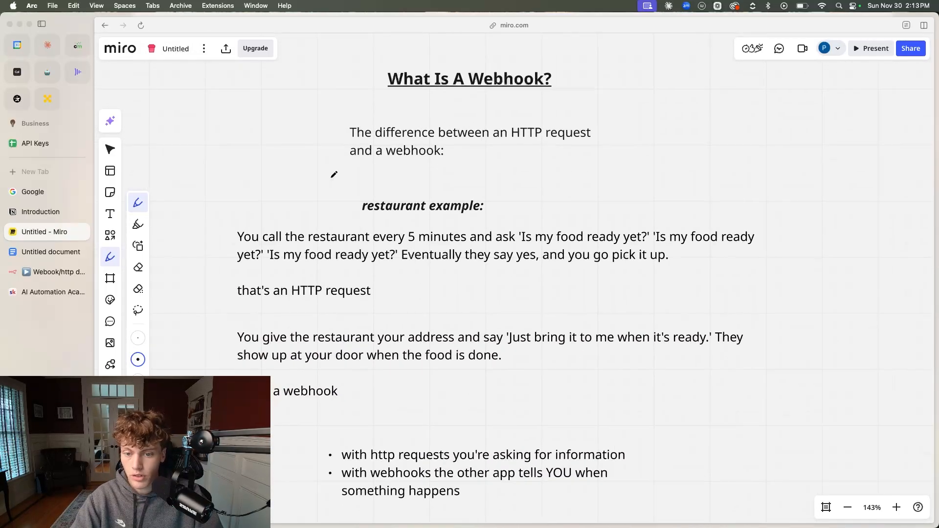
{"action": "mouse_move", "coordinate": [336, 124]}
{"action": "left_mouse_down"}
{"action": "mouse_move", "coordinate": [337, 176]}
{"action": "mouse_move", "coordinate": [639, 159]}
{"action": "mouse_move", "coordinate": [634, 112]}
{"action": "mouse_move", "coordinate": [336, 121]}
{"action": "left_mouse_up"}
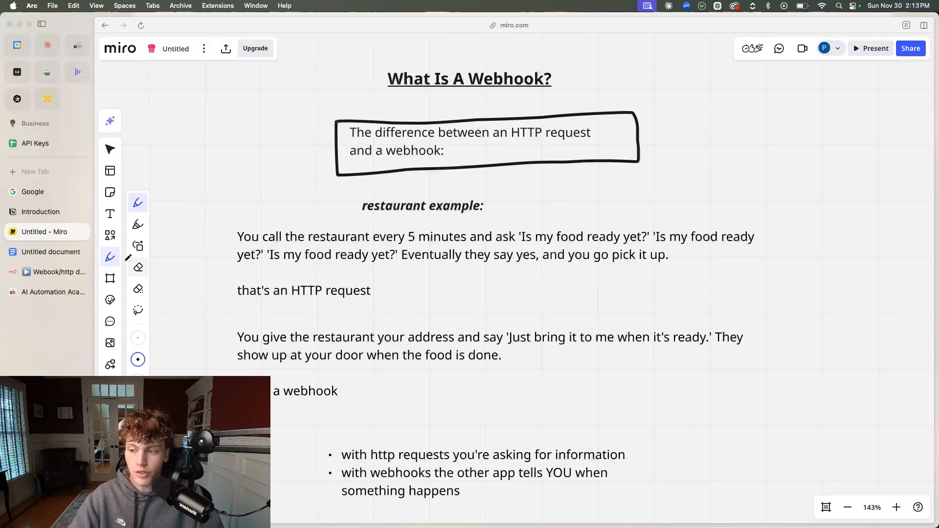
Switch to the n8n workflow, leave the HTTP Request node's settings and add a Webhook node to the canvas
{"action": "left_click", "coordinate": [54, 272]}
{"action": "left_click", "coordinate": [234, 58]}
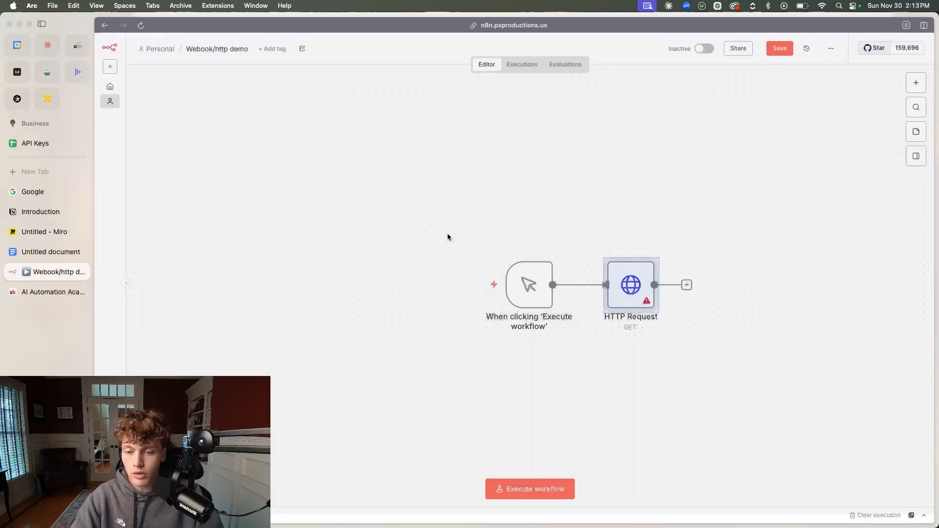
{"action": "left_click", "coordinate": [326, 193]}
{"action": "key", "text": "Tab"}
{"action": "type", "text": "webh"}
{"action": "key", "text": "Return"}
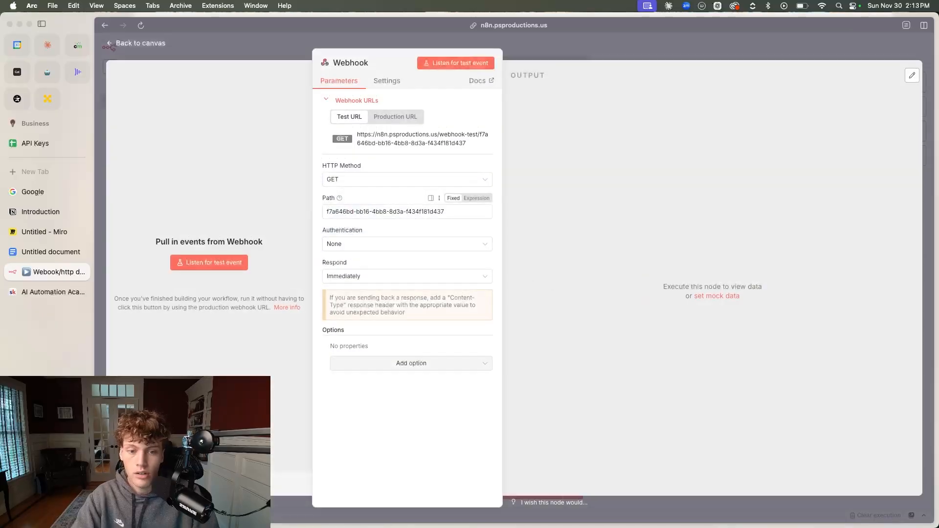
Show the Webhook node's production URL and open its list of HTTP methods
{"action": "left_click", "coordinate": [417, 122]}
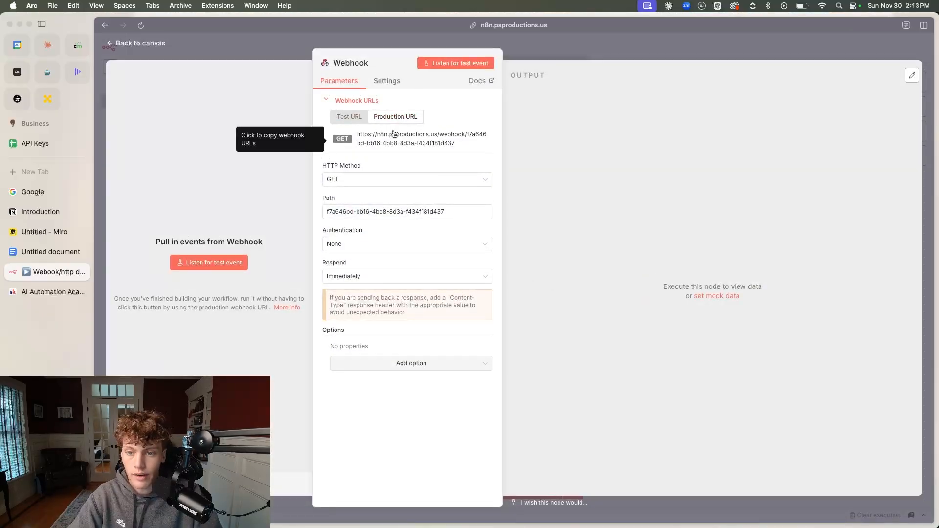
{"action": "left_click", "coordinate": [357, 179]}
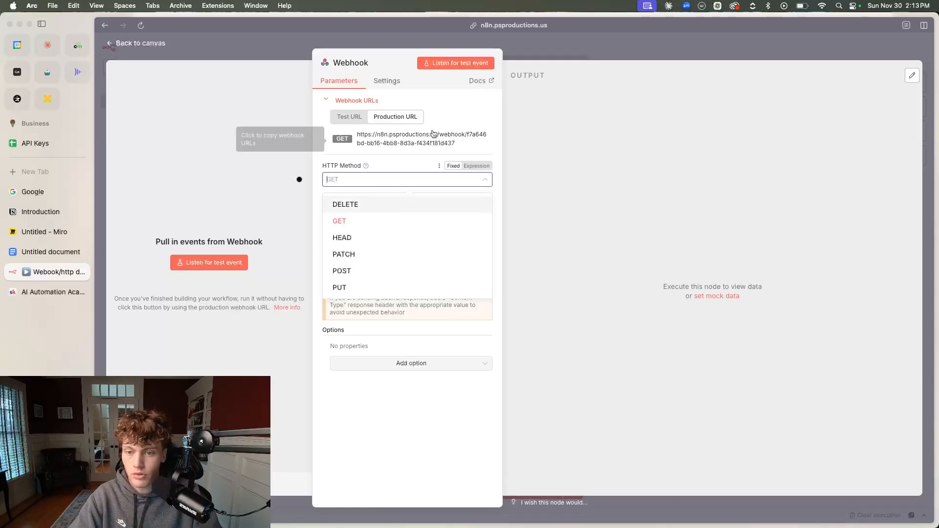
Close the HTTP method list and change the Webhook node's path to new-email
{"action": "left_click", "coordinate": [392, 122]}
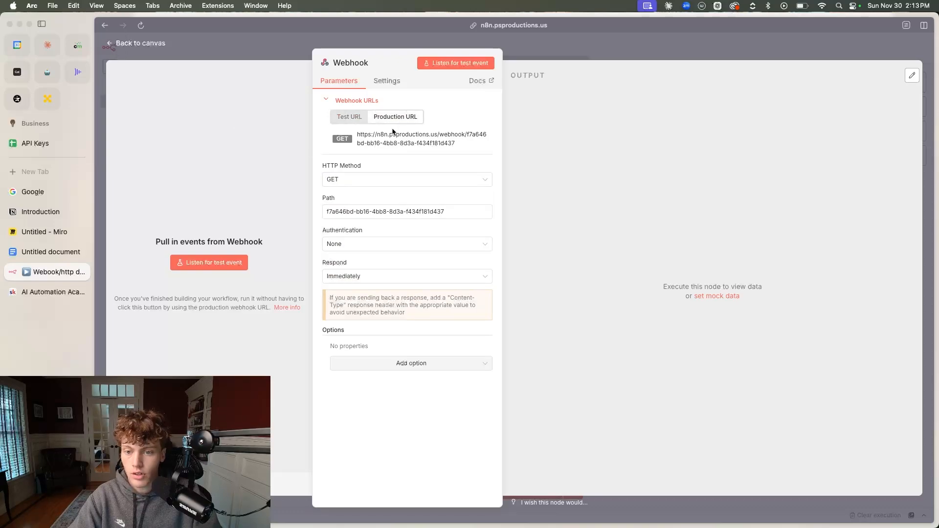
{"action": "left_click_drag", "start_coordinate": [299, 212], "coordinate": [354, 216]}
{"action": "left_click", "coordinate": [454, 211]}
{"action": "key", "text": "super+a"}
{"action": "key", "text": "BackSpace"}
{"action": "type", "text": "new-email"}
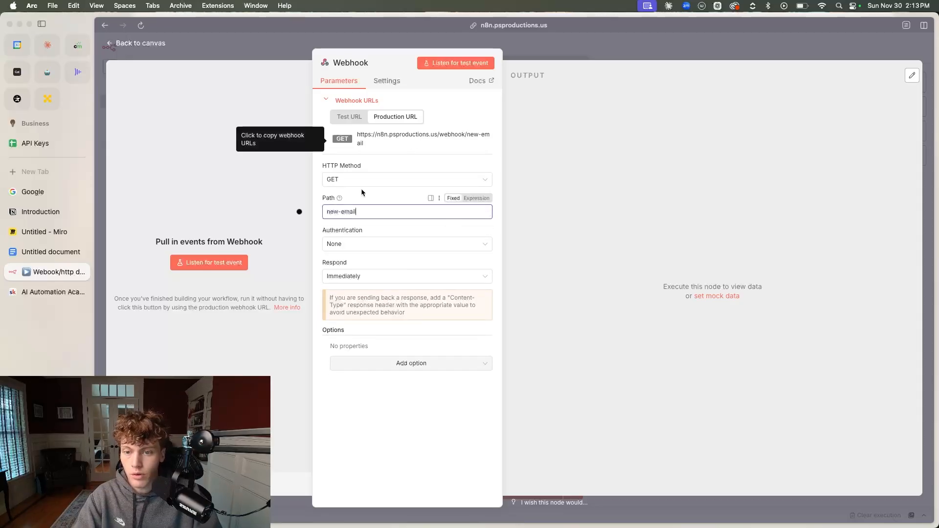
Switch to the Miro board and draw a freehand bracket beside the restaurant example that ends in "that's a webhook"
{"action": "left_click", "coordinate": [48, 232]}
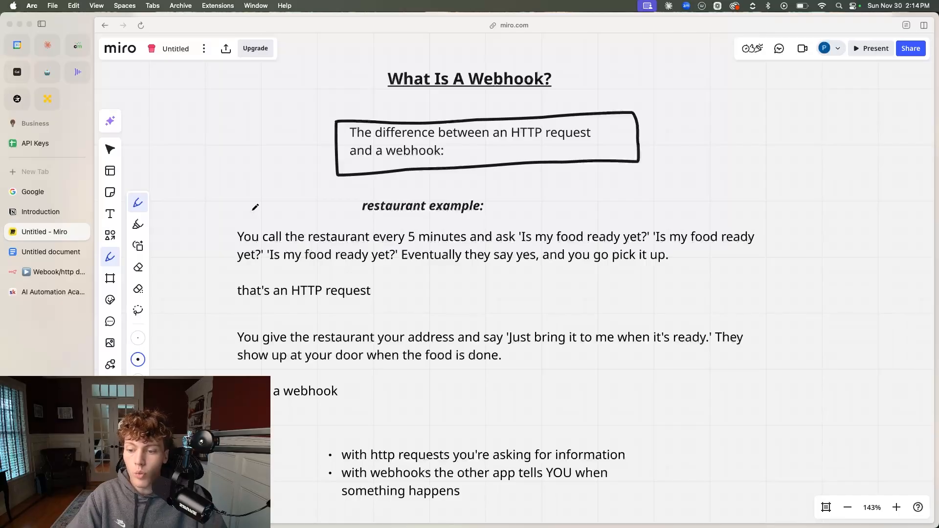
{"action": "mouse_move", "coordinate": [219, 319]}
{"action": "left_mouse_down"}
{"action": "mouse_move", "coordinate": [266, 323]}
{"action": "mouse_move", "coordinate": [216, 326]}
{"action": "mouse_move", "coordinate": [213, 387]}
{"action": "left_mouse_up"}
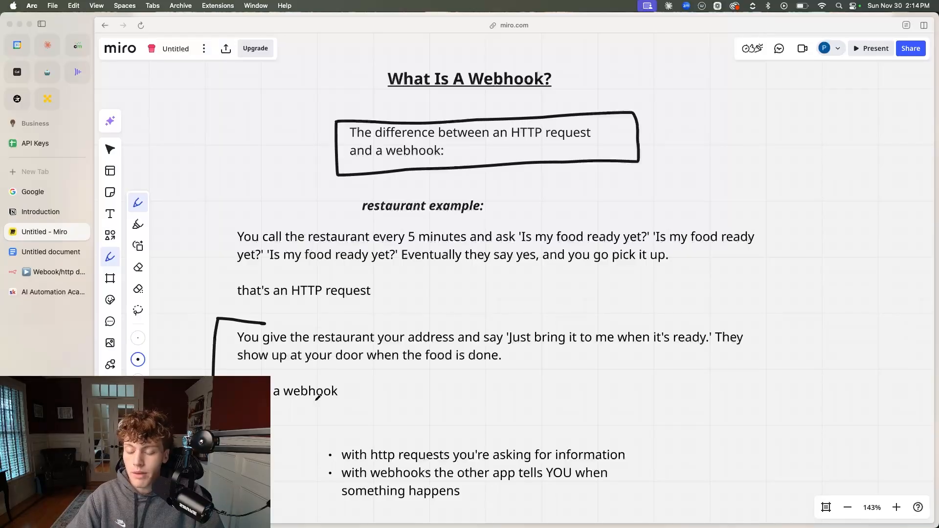
Switch to the n8n workflow, add a Gmail Trigger node for On message received and place it below the Webhook node
{"action": "left_click", "coordinate": [48, 268]}
{"action": "key", "text": "Escape"}
{"action": "left_click", "coordinate": [454, 224]}
{"action": "key", "text": "Tab"}
{"action": "type", "text": "gmail"}
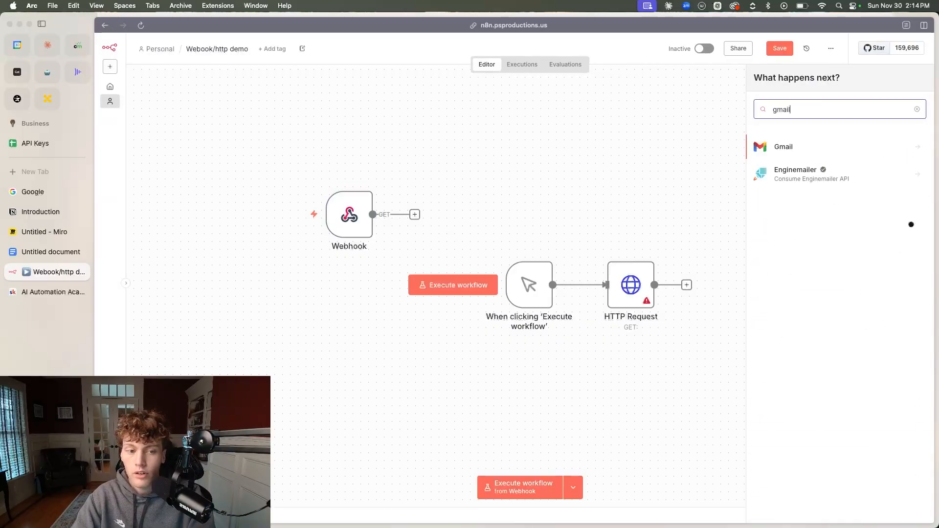
{"action": "left_click", "coordinate": [802, 147]}
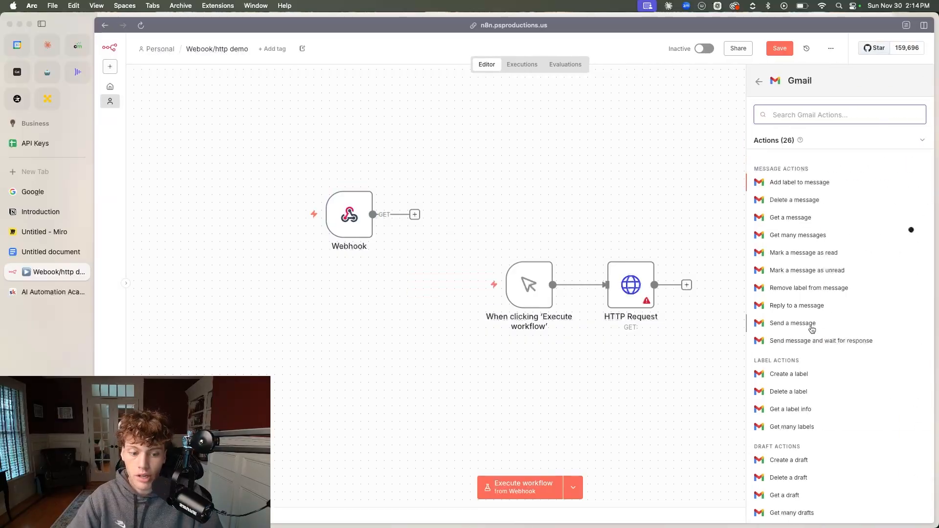
{"action": "scroll", "coordinate": [822, 441], "scroll_direction": "down", "scroll_amount": 8}
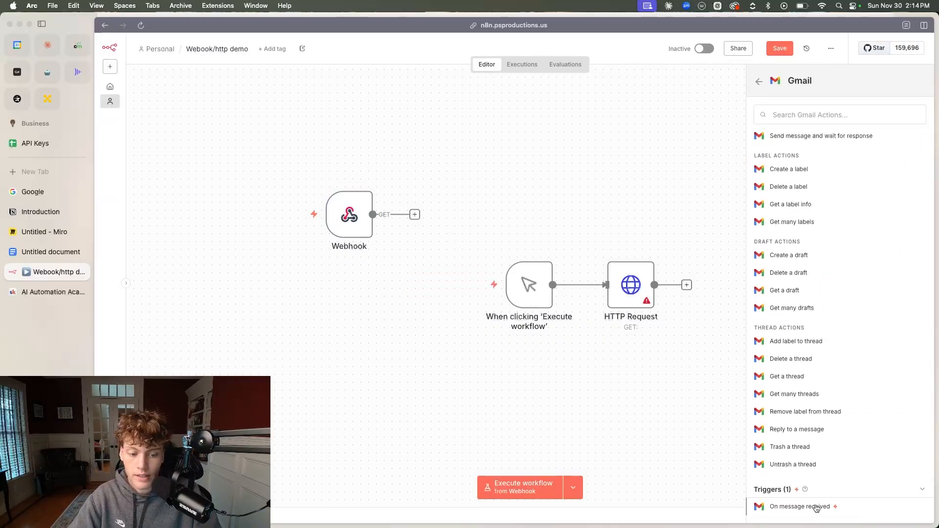
{"action": "left_click", "coordinate": [816, 508]}
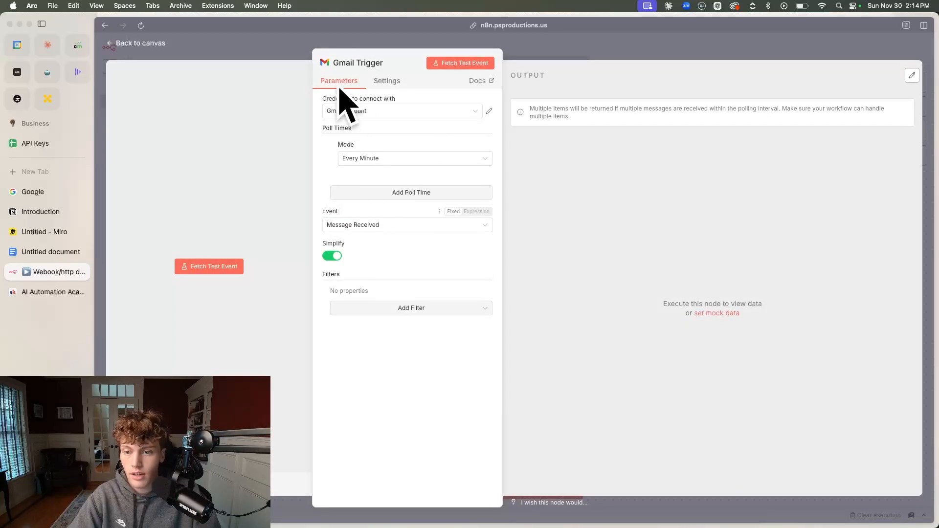
{"action": "left_click", "coordinate": [145, 45]}
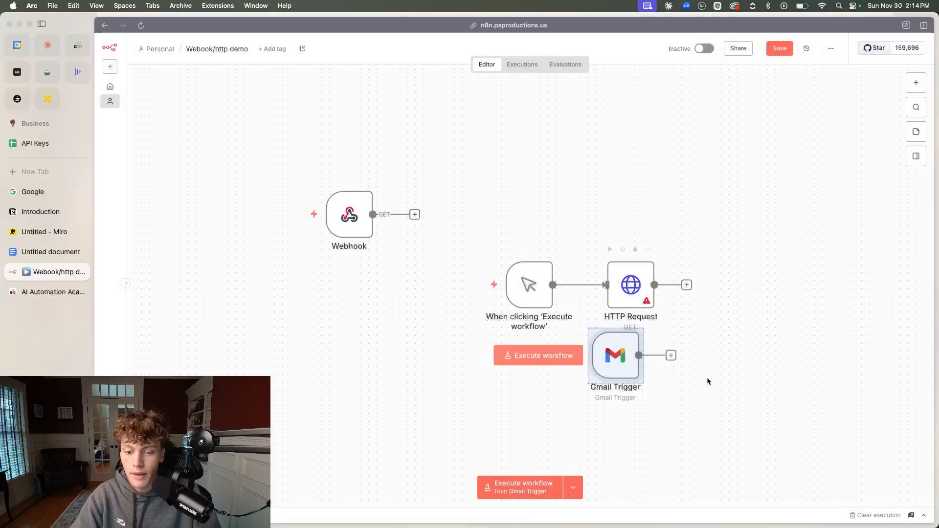
{"action": "left_click_drag", "start_coordinate": [632, 363], "coordinate": [303, 348]}
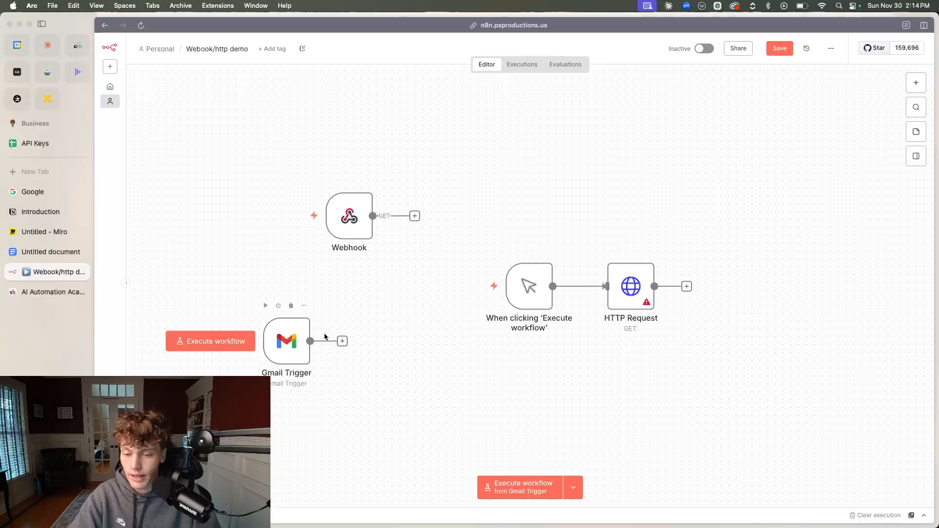
Delete the Gmail Trigger node from the canvas
{"action": "left_click", "coordinate": [342, 341]}
{"action": "key", "text": "Escape"}
{"action": "left_click", "coordinate": [287, 345]}
{"action": "key", "text": "Delete"}
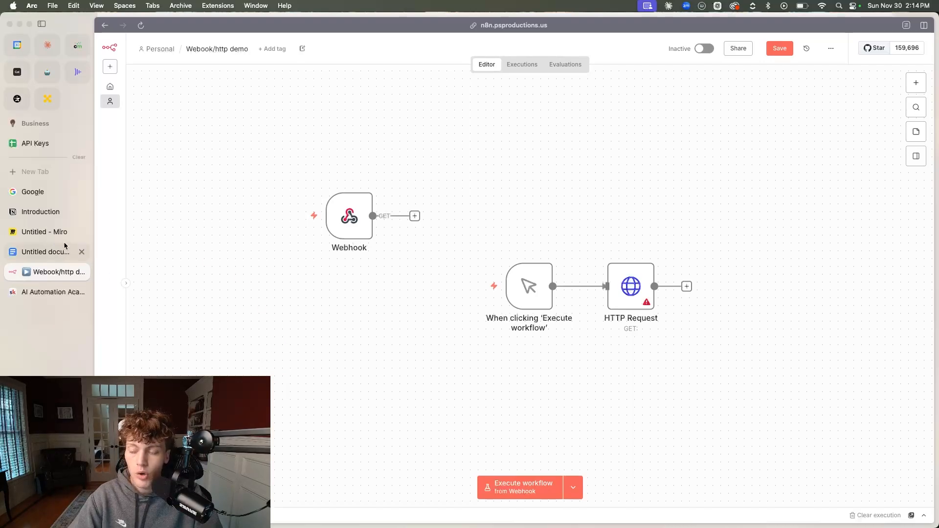
On the Miro board, underline "you're asking for information" and "webhooks the other app tells YOU when something happens" in the restaurant example's summary bullets
{"action": "left_click", "coordinate": [37, 234]}
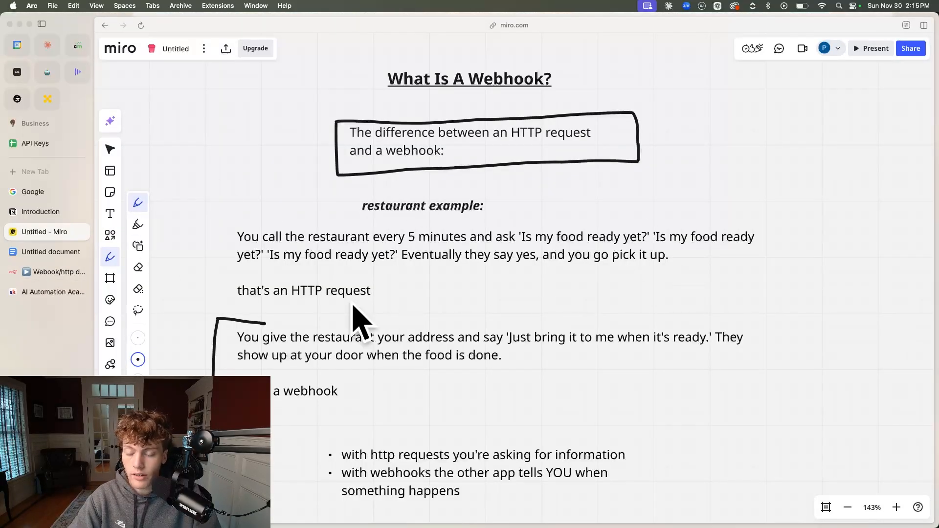
{"action": "scroll", "coordinate": [480, 289], "scroll_direction": "down", "scroll_amount": 2}
{"action": "scroll", "coordinate": [482, 288], "scroll_direction": "down", "scroll_amount": 3}
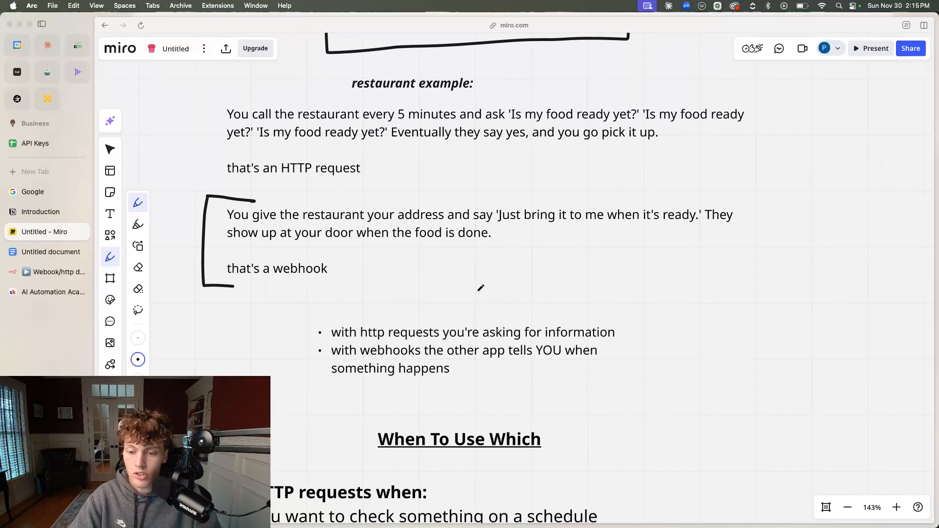
{"action": "left_click_drag", "start_coordinate": [445, 342], "coordinate": [616, 341]}
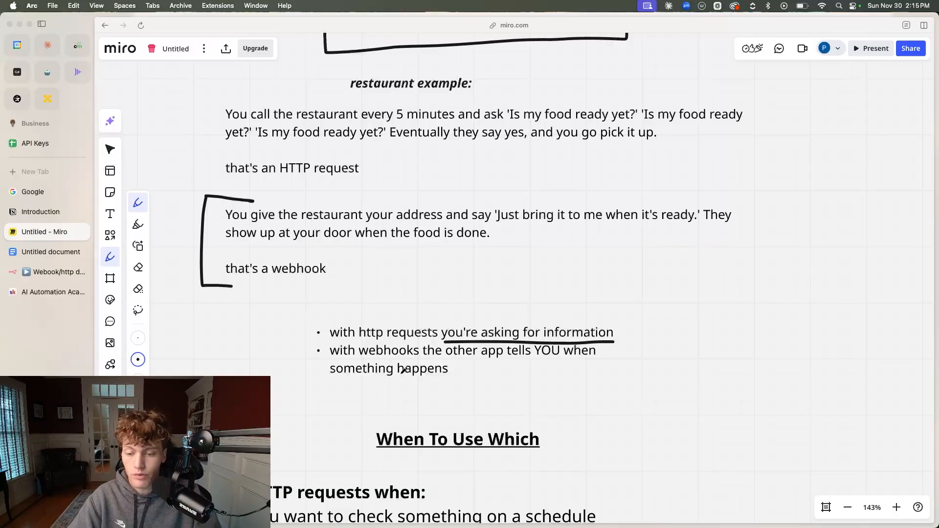
{"action": "left_click_drag", "start_coordinate": [365, 358], "coordinate": [595, 357]}
{"action": "left_click_drag", "start_coordinate": [334, 378], "coordinate": [443, 377]}
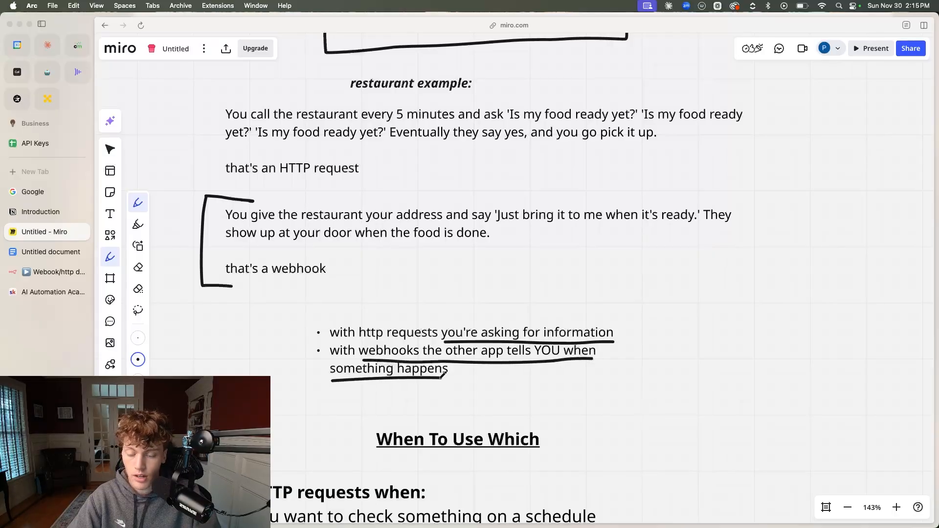
In the When To Use Which section, draw a short dash after each of the three "Use HTTP requests when:" bullets
{"action": "scroll", "coordinate": [353, 386], "scroll_direction": "down", "scroll_amount": 2}
{"action": "scroll", "coordinate": [353, 385], "scroll_direction": "down", "scroll_amount": 10}
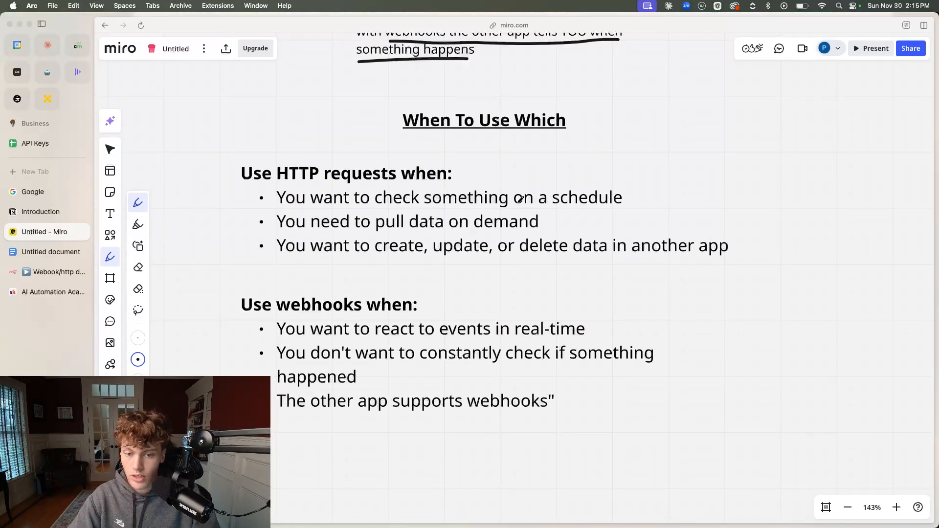
{"action": "left_click_drag", "start_coordinate": [642, 201], "coordinate": [674, 200]}
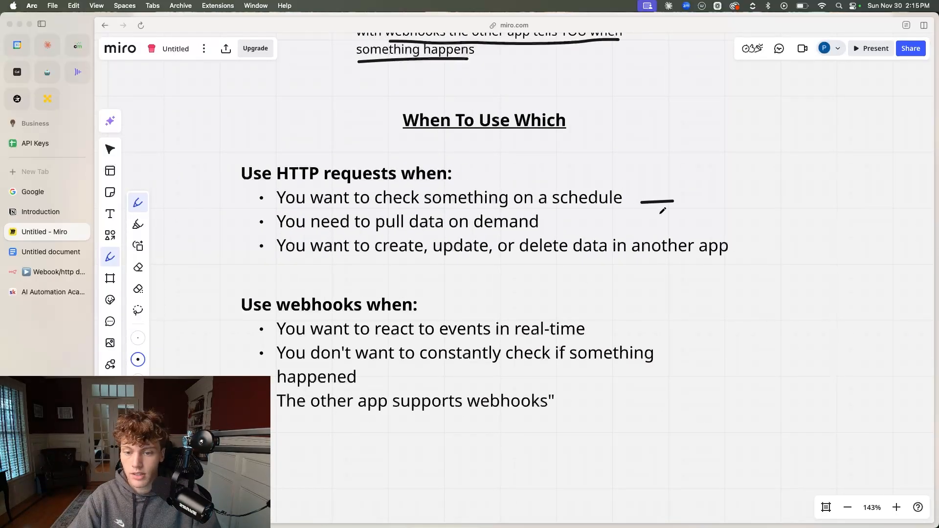
{"action": "left_click_drag", "start_coordinate": [550, 223], "coordinate": [579, 219]}
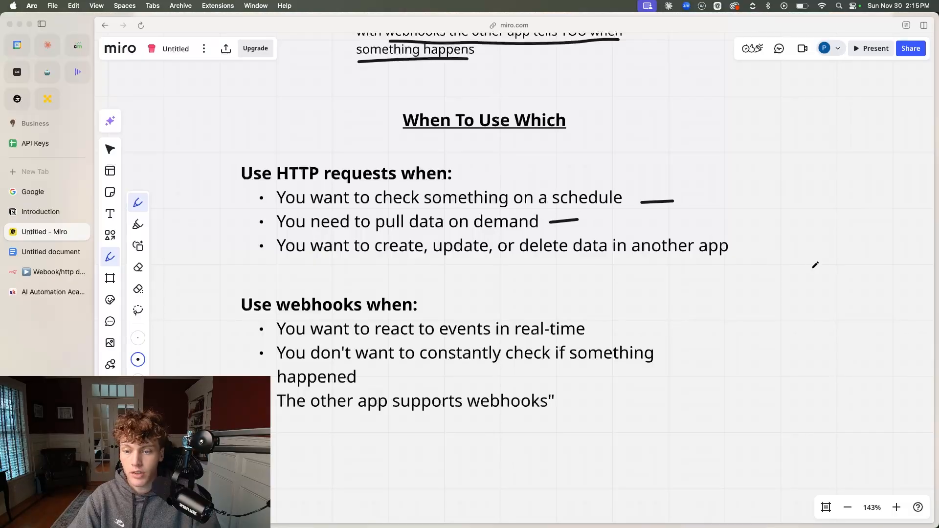
{"action": "left_click_drag", "start_coordinate": [744, 251], "coordinate": [765, 249]}
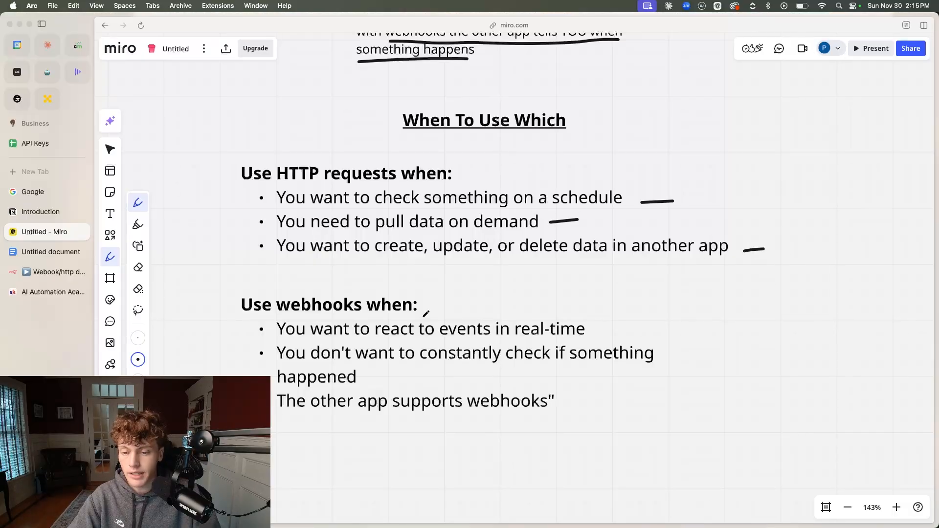
Draw a short dash beside each of the three reasons listed under "Use webhooks when:"
{"action": "left_click_drag", "start_coordinate": [594, 328], "coordinate": [616, 326]}
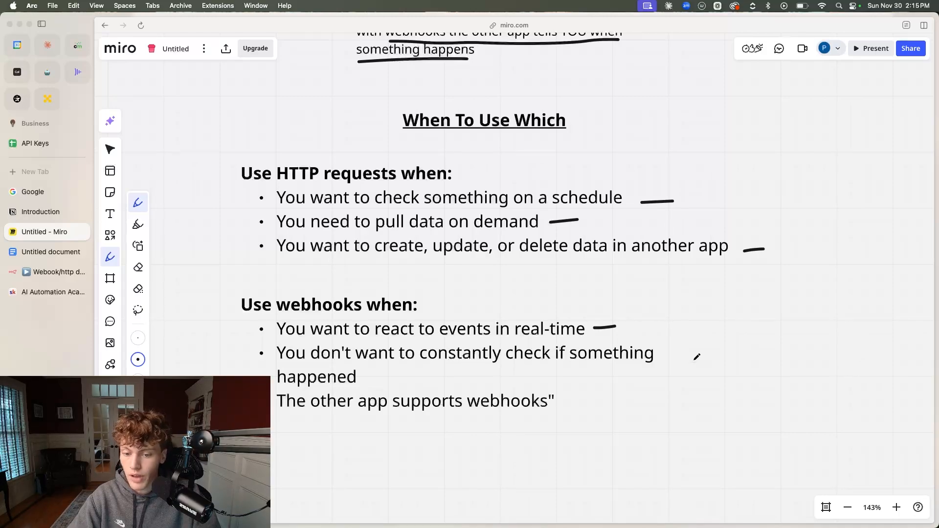
{"action": "left_click_drag", "start_coordinate": [663, 355], "coordinate": [676, 352]}
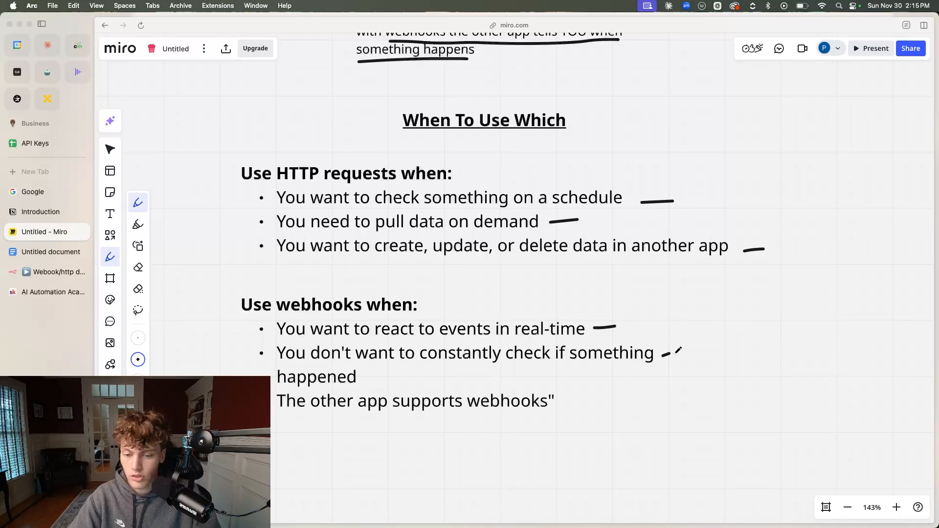
{"action": "left_click_drag", "start_coordinate": [559, 407], "coordinate": [597, 408]}
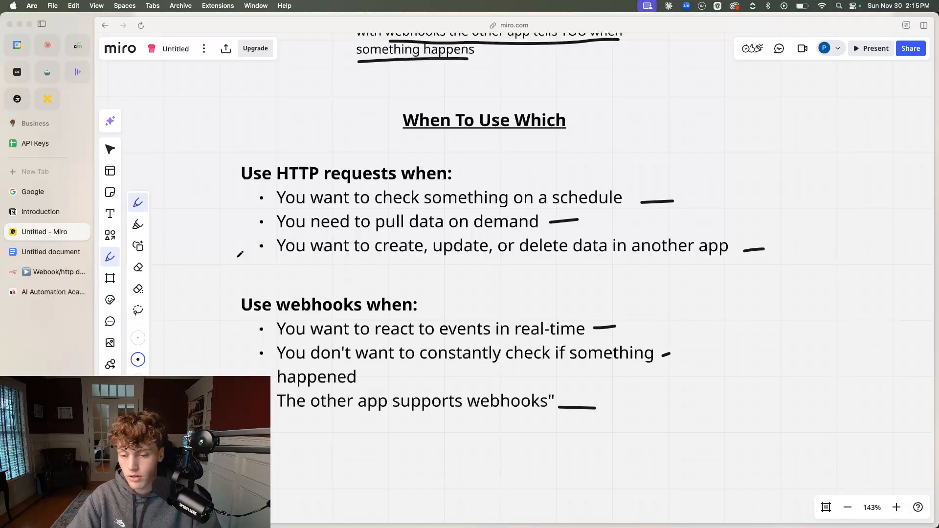
Find the API Authentication section of the board and examine its notes on API keys and bearer authentication
{"action": "scroll", "coordinate": [289, 293], "scroll_direction": "up", "scroll_amount": 3}
{"action": "scroll", "coordinate": [276, 321], "scroll_direction": "down", "scroll_amount": 3}
{"action": "scroll", "coordinate": [280, 337], "scroll_direction": "left", "scroll_amount": 1}
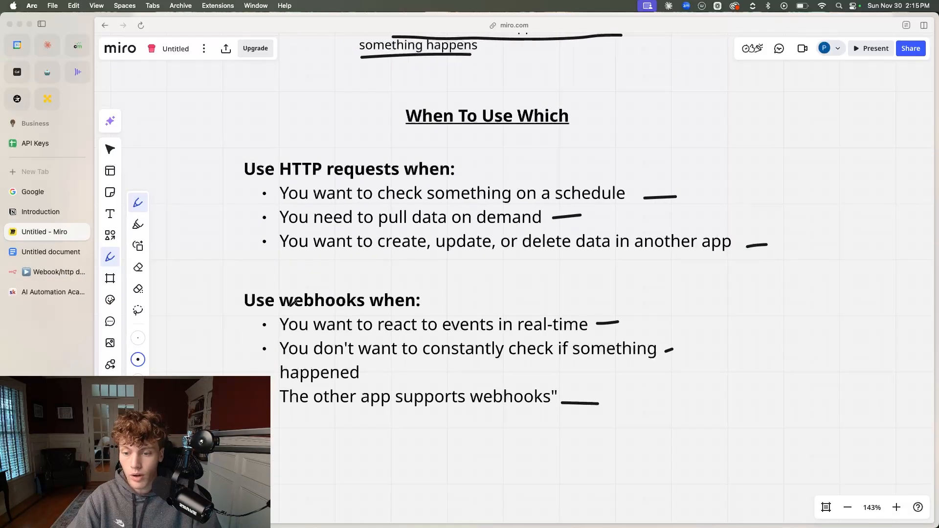
{"action": "scroll", "coordinate": [363, 272], "scroll_direction": "down", "scroll_amount": 15}
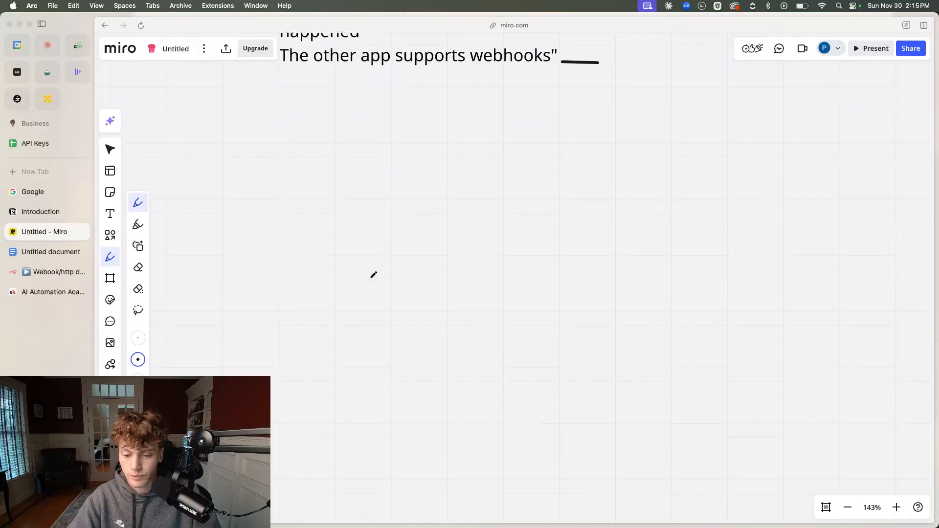
{"action": "scroll", "coordinate": [373, 273], "scroll_direction": "left", "scroll_amount": 3}
{"action": "scroll", "coordinate": [374, 275], "scroll_direction": "down", "scroll_amount": 3}
{"action": "scroll", "coordinate": [374, 275], "scroll_direction": "right", "scroll_amount": 5}
{"action": "scroll", "coordinate": [370, 274], "scroll_direction": "up", "scroll_amount": 5}
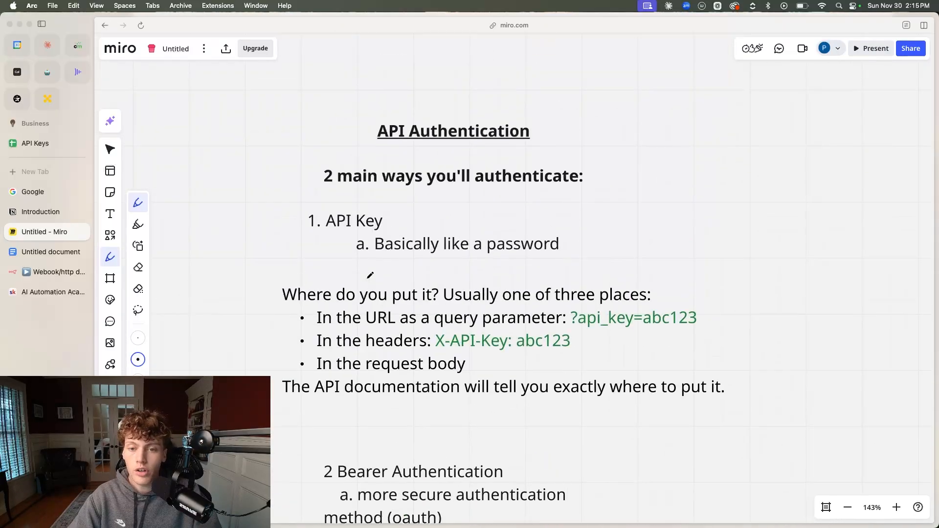
{"action": "scroll", "coordinate": [370, 276], "scroll_direction": "down", "scroll_amount": 2}
{"action": "scroll", "coordinate": [372, 278], "scroll_direction": "down", "scroll_amount": 5}
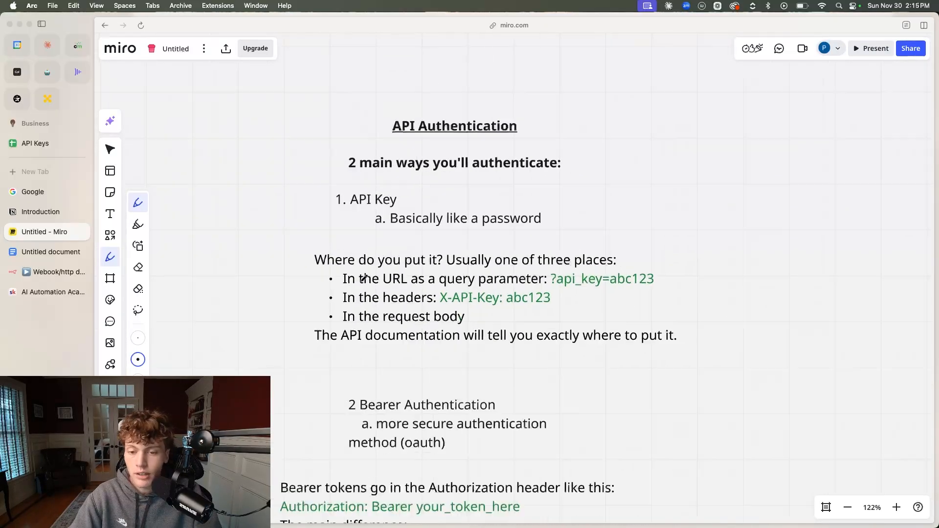
{"action": "scroll", "coordinate": [374, 283], "scroll_direction": "up", "scroll_amount": 3}
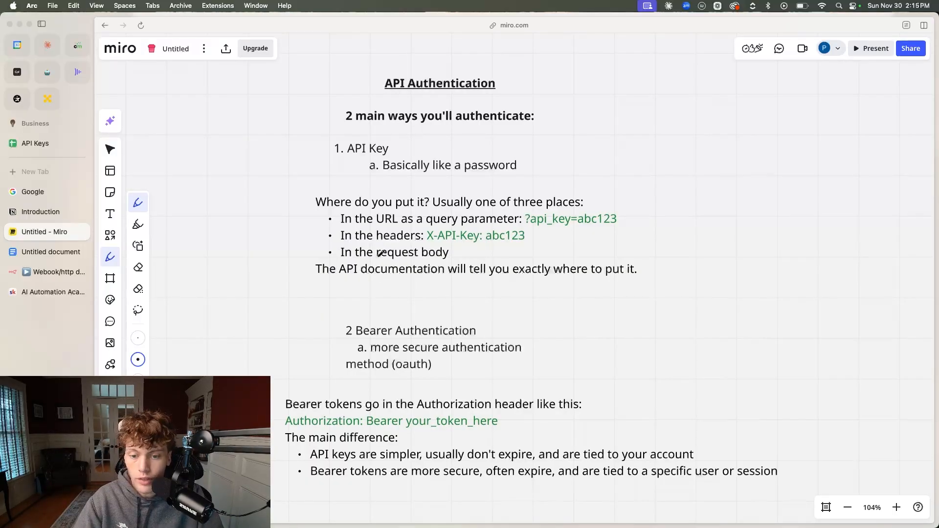
Switch to the n8n workflow, choose Generic Credential Type as the HTTP Request node's authentication and view the available generic auth types
{"action": "left_click", "coordinate": [52, 275]}
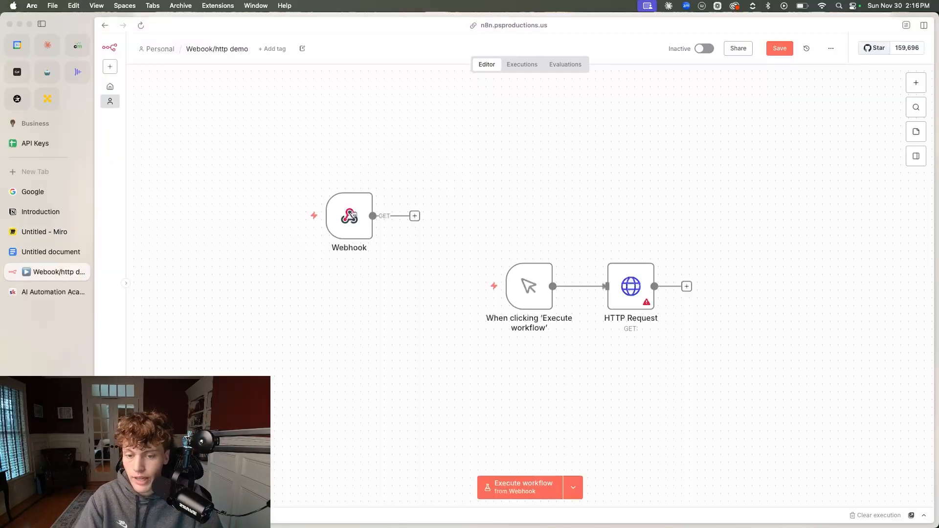
{"action": "double_click", "coordinate": [631, 289]}
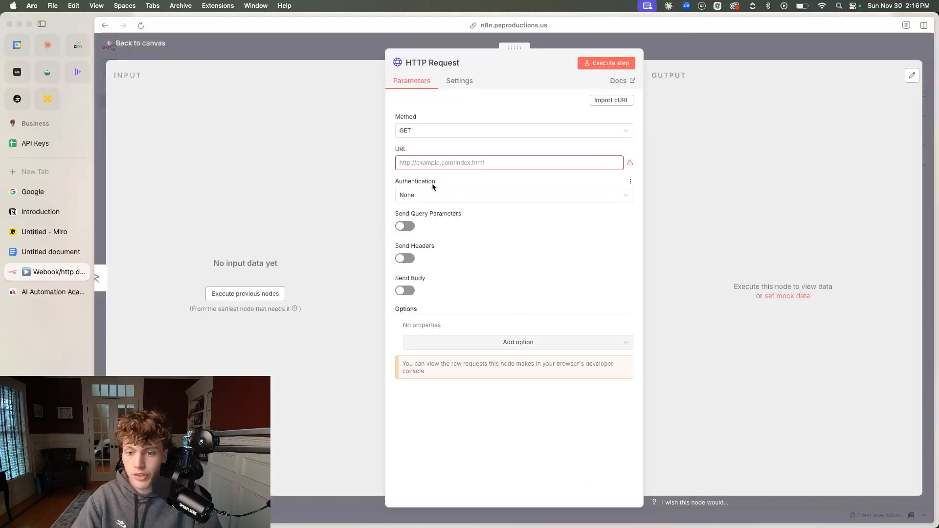
{"action": "left_click", "coordinate": [429, 197]}
{"action": "left_click", "coordinate": [434, 270]}
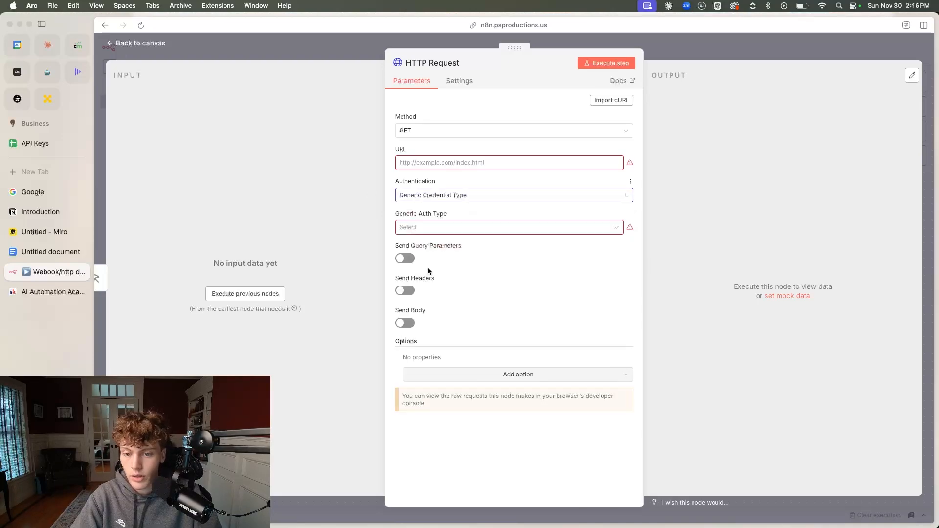
{"action": "left_click", "coordinate": [422, 228]}
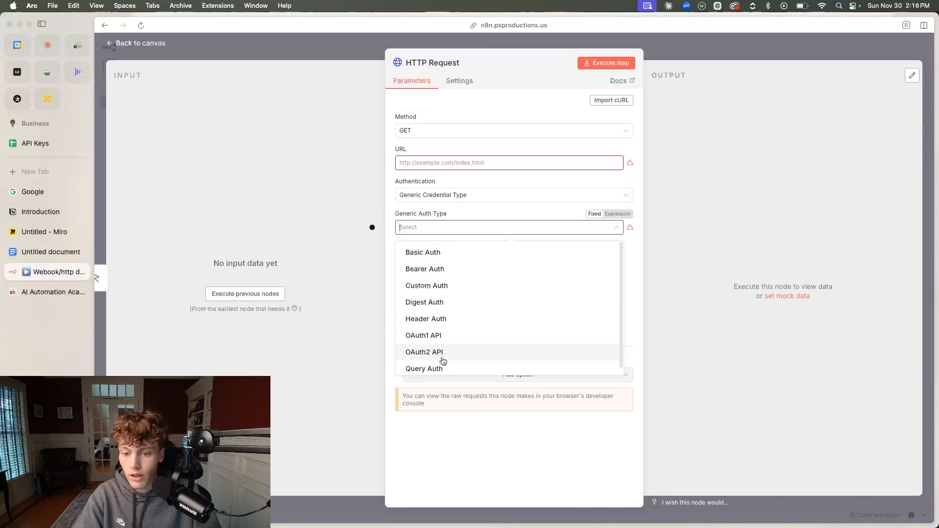
{"action": "left_click", "coordinate": [448, 207]}
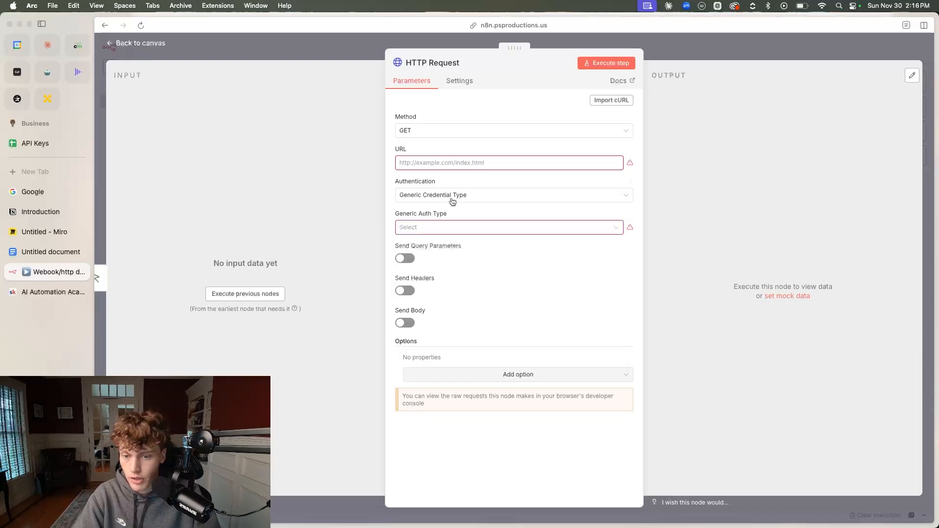
Set the HTTP Request node's authentication to None and enable Send Headers
{"action": "left_click", "coordinate": [454, 196]}
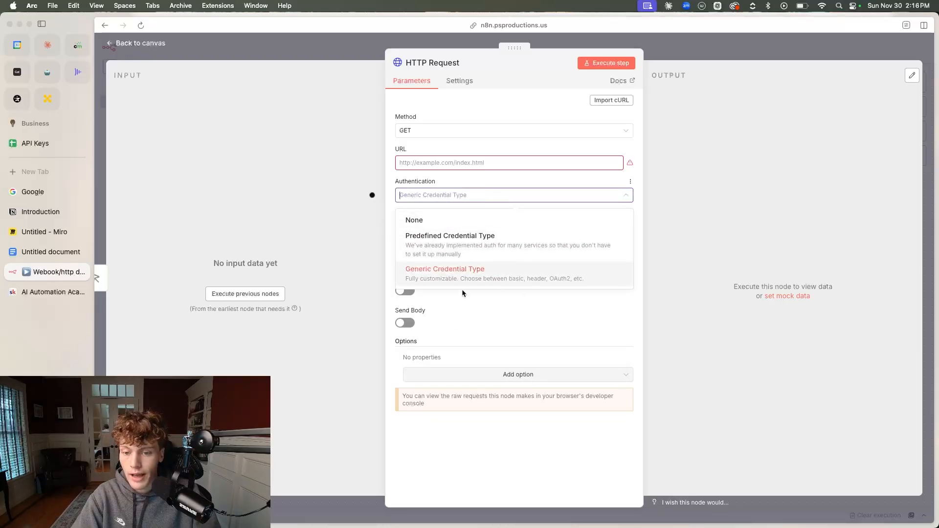
{"action": "left_click", "coordinate": [444, 218]}
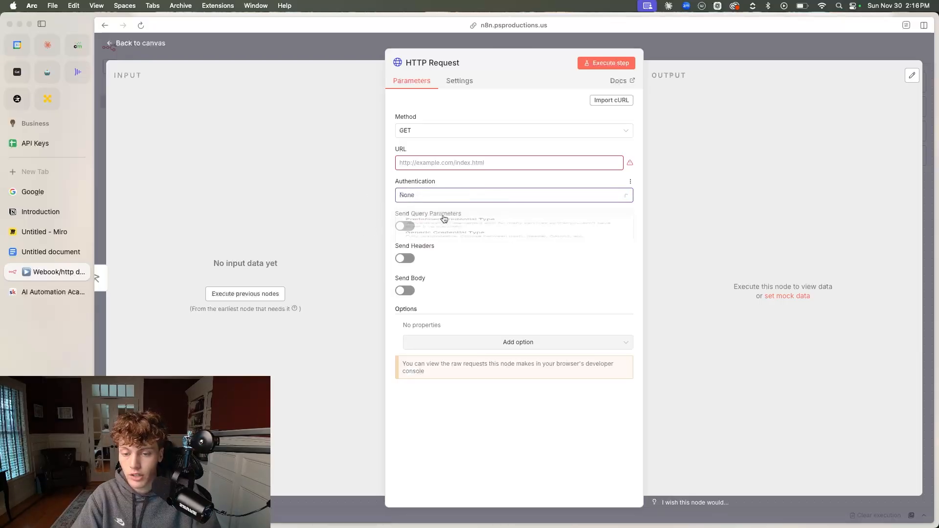
{"action": "left_click", "coordinate": [405, 259]}
Name the header parameter Authorization, then remove that parameter from the HTTP Request node
{"action": "left_click", "coordinate": [462, 336]}
{"action": "type", "text": "Authorization"}
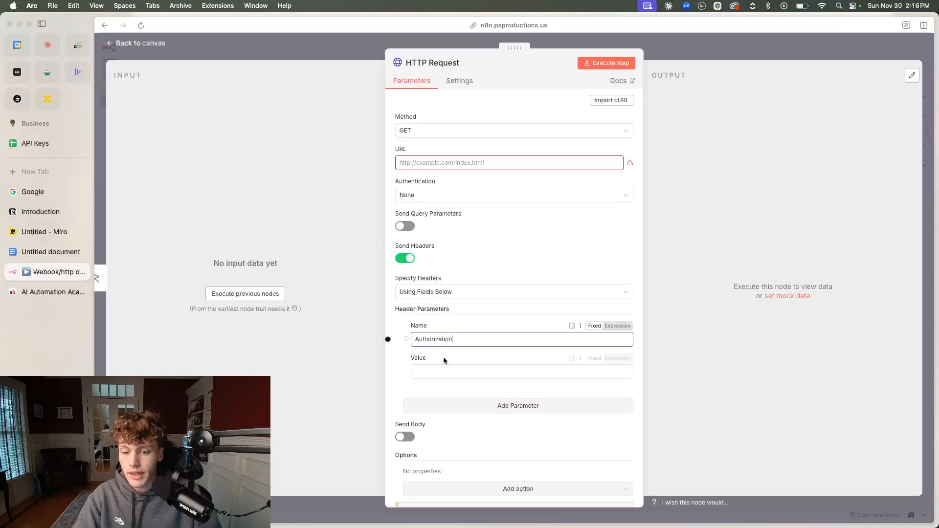
{"action": "left_click", "coordinate": [407, 341]}
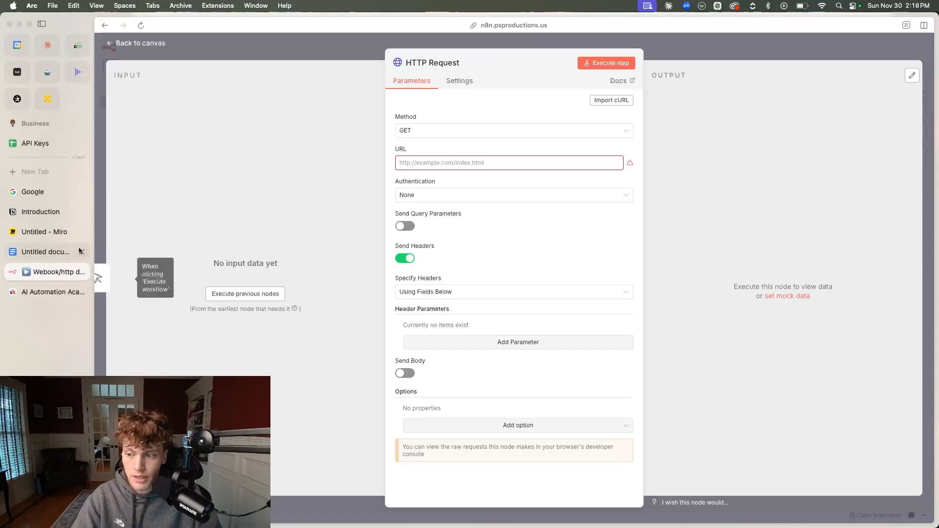
Switch to the Miro board and underline "API Key" and "The API documentation" in the API Authentication section
{"action": "left_click", "coordinate": [49, 234]}
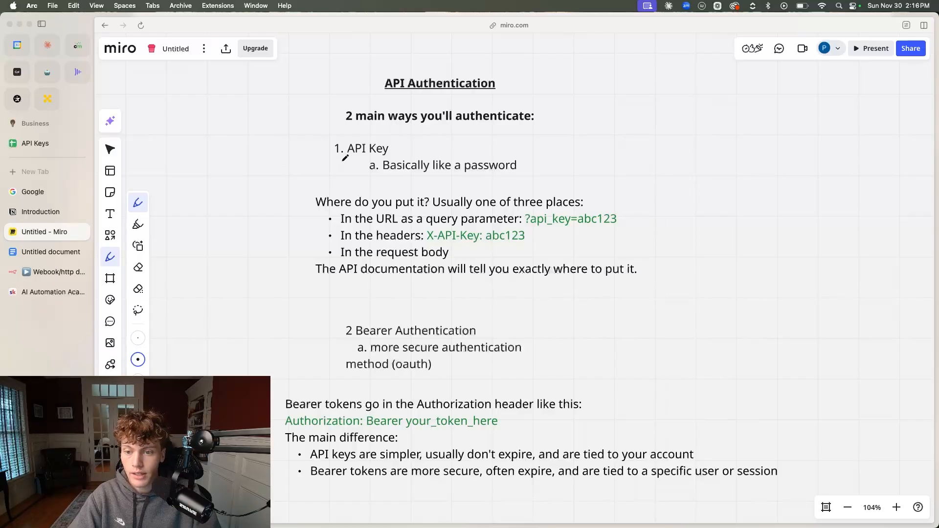
{"action": "left_click_drag", "start_coordinate": [349, 156], "coordinate": [390, 157]}
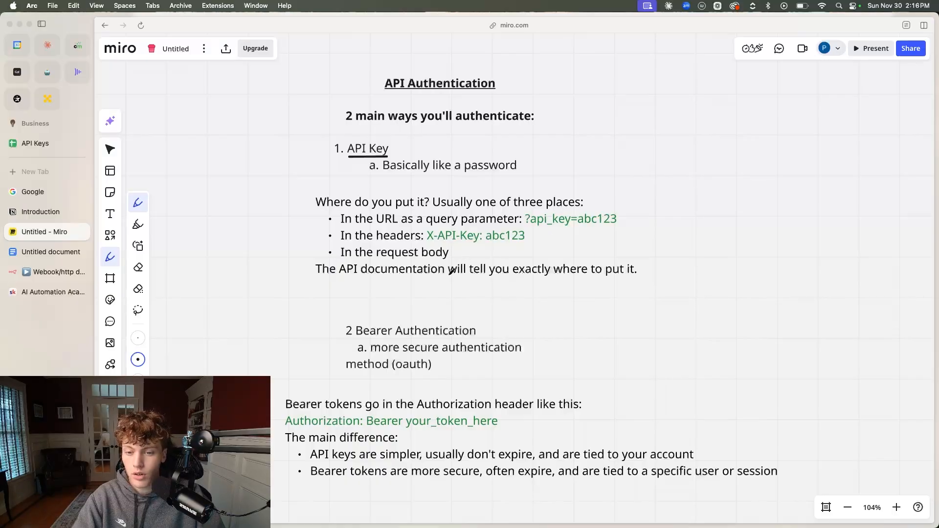
{"action": "left_click_drag", "start_coordinate": [317, 279], "coordinate": [446, 280]}
{"action": "scroll", "coordinate": [450, 289], "scroll_direction": "down", "scroll_amount": 5}
{"action": "scroll", "coordinate": [449, 289], "scroll_direction": "up", "scroll_amount": 6}
{"action": "scroll", "coordinate": [449, 288], "scroll_direction": "up", "scroll_amount": 2}
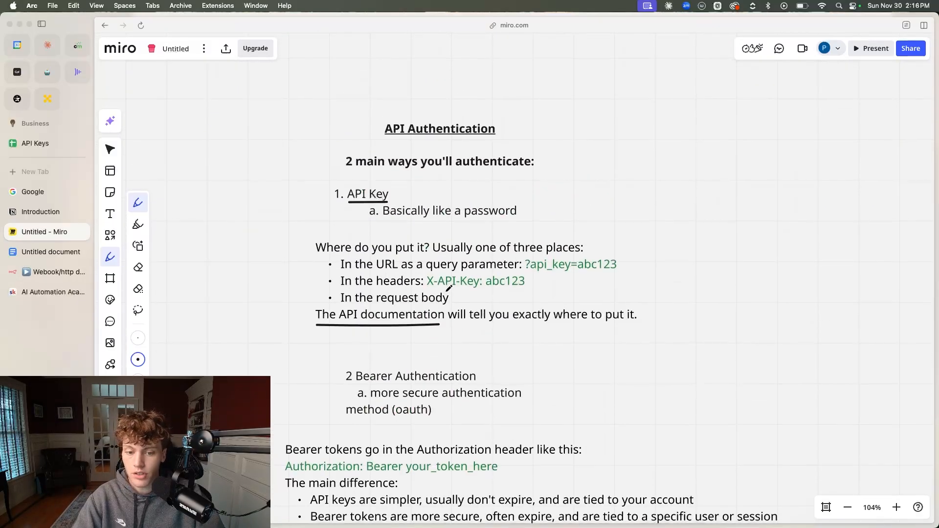
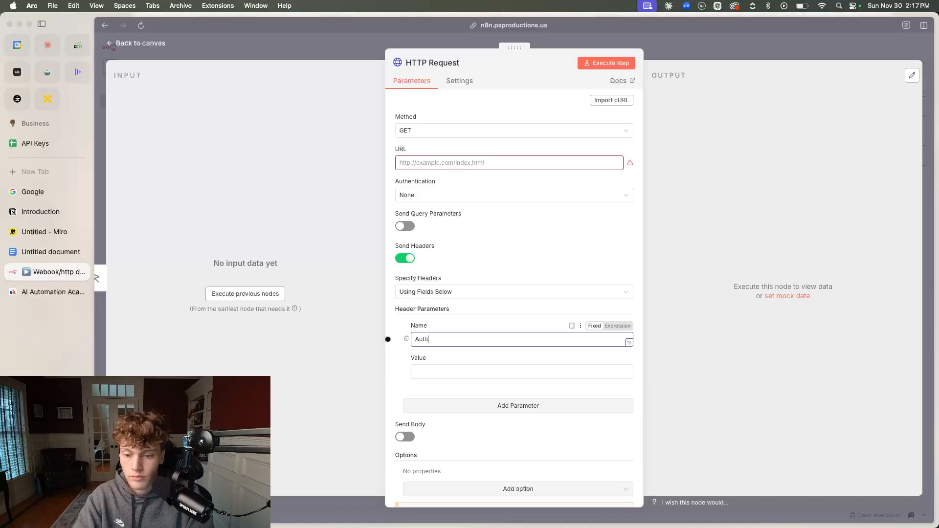
Name the HTTP Request node's header parameter Authorization, enter trial text as its value and clear that value
{"action": "type", "text": ";akus"}
{"action": "key", "text": "BackSpace"}
{"action": "key", "text": "BackSpace"}
{"action": "key", "text": "BackSpace"}
{"action": "key", "text": "BackSpace"}
{"action": "key", "text": "BackSpace"}
{"action": "key", "text": "BackSpace"}
{"action": "key", "text": "BackSpace"}
{"action": "key", "text": "BackSpace"}
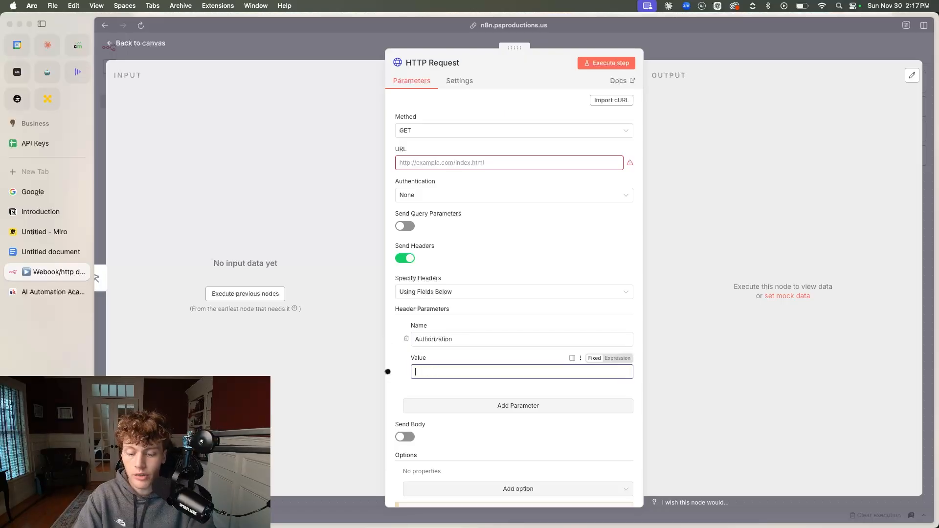
{"action": "key", "text": "super+a"}
{"action": "key", "text": "BackSpace"}
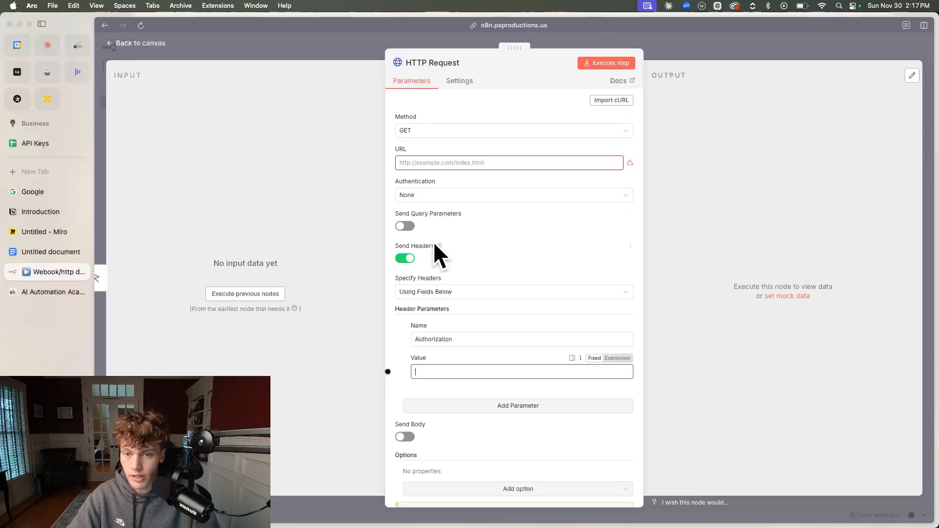
Switch to the Miro board and underline both bullets under "The main difference" about API keys and bearer tokens
{"action": "left_click", "coordinate": [47, 232]}
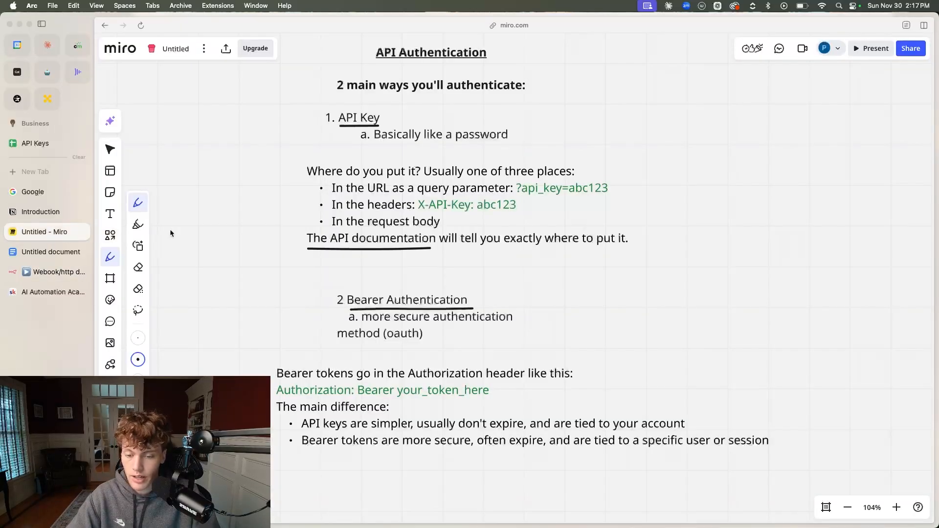
{"action": "scroll", "coordinate": [443, 276], "scroll_direction": "down", "scroll_amount": 3}
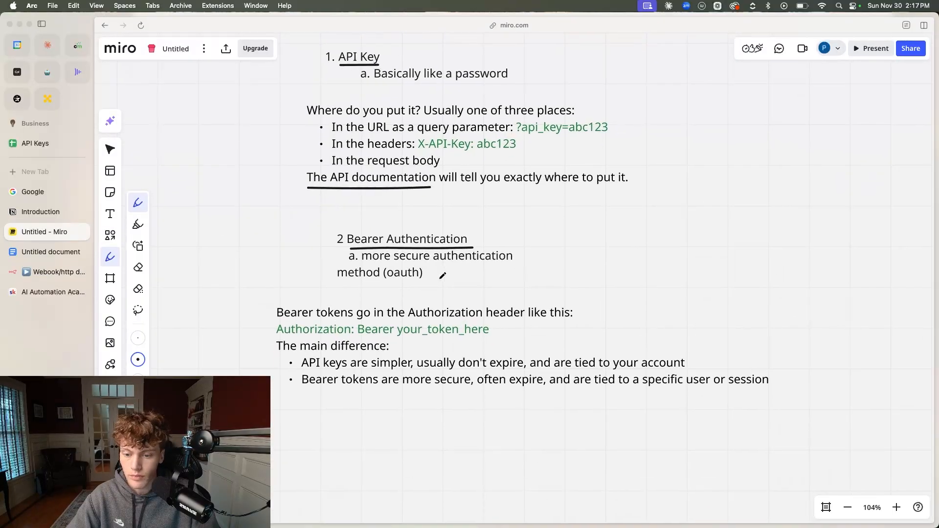
{"action": "left_click_drag", "start_coordinate": [305, 371], "coordinate": [699, 364]}
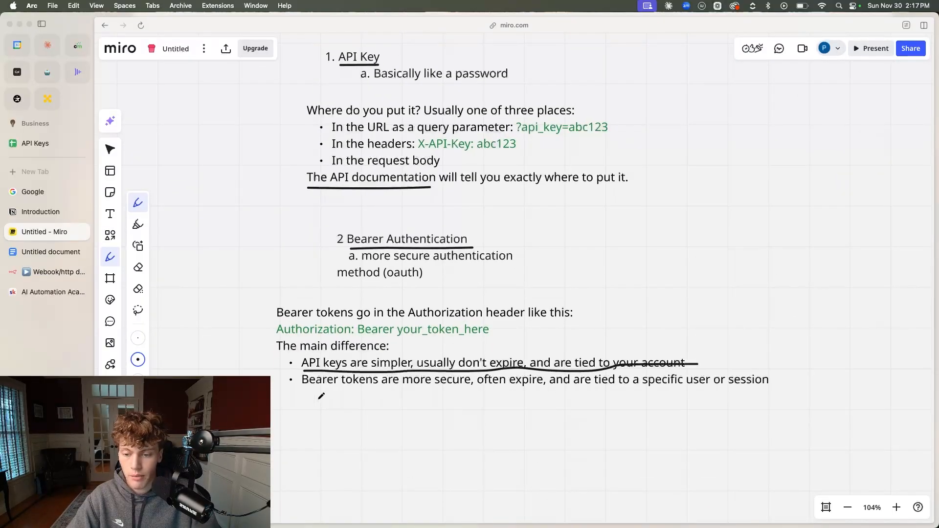
{"action": "left_click_drag", "start_coordinate": [305, 394], "coordinate": [790, 376]}
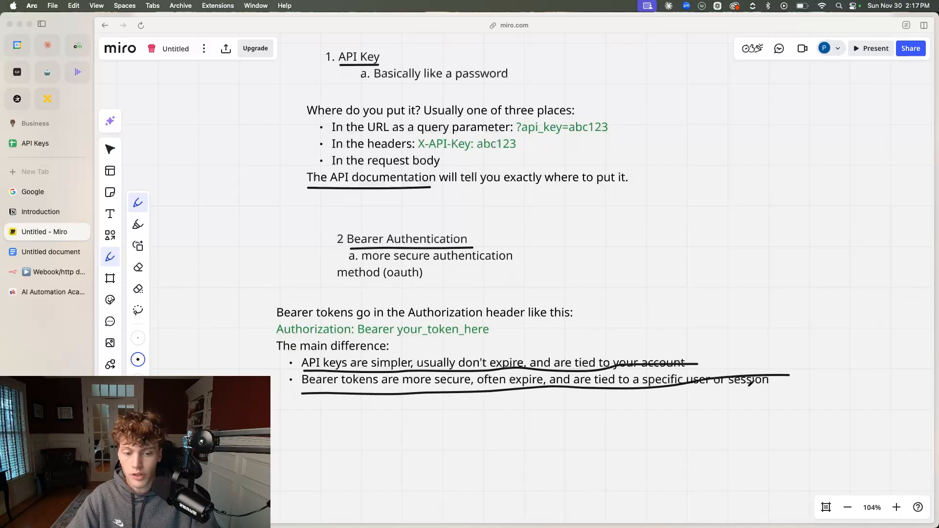
View the board's "How To Read API Documentation" section, switch to the Notion developer docs and check the home page's address
{"action": "scroll", "coordinate": [571, 357], "scroll_direction": "down", "scroll_amount": 15}
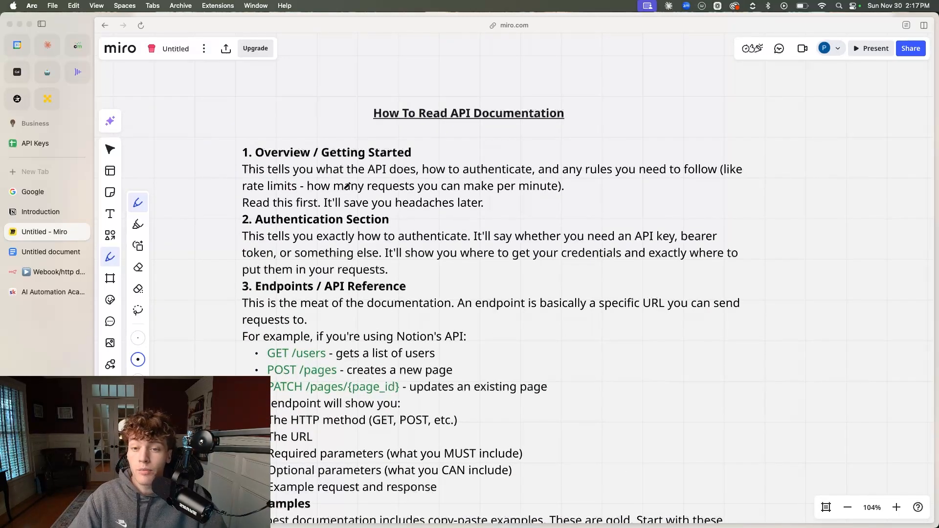
{"action": "scroll", "coordinate": [292, 170], "scroll_direction": "down", "scroll_amount": 1}
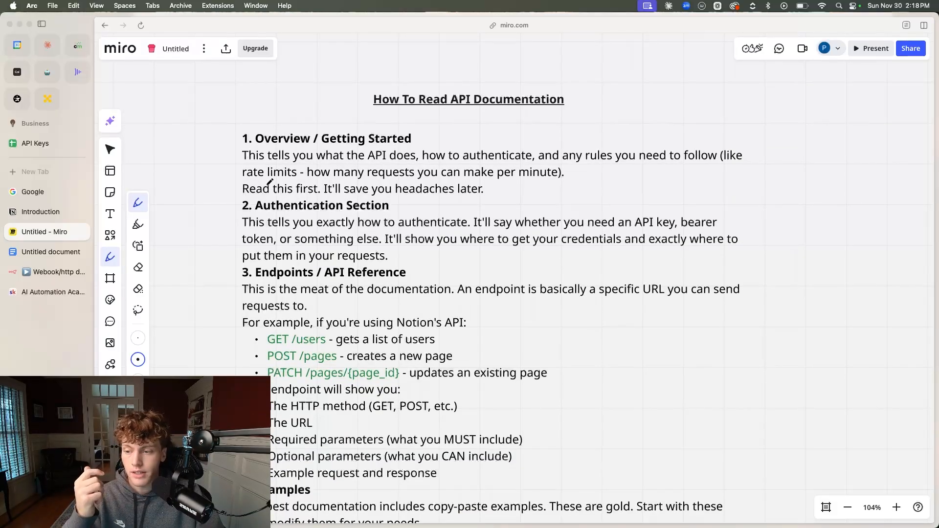
{"action": "left_click", "coordinate": [41, 209]}
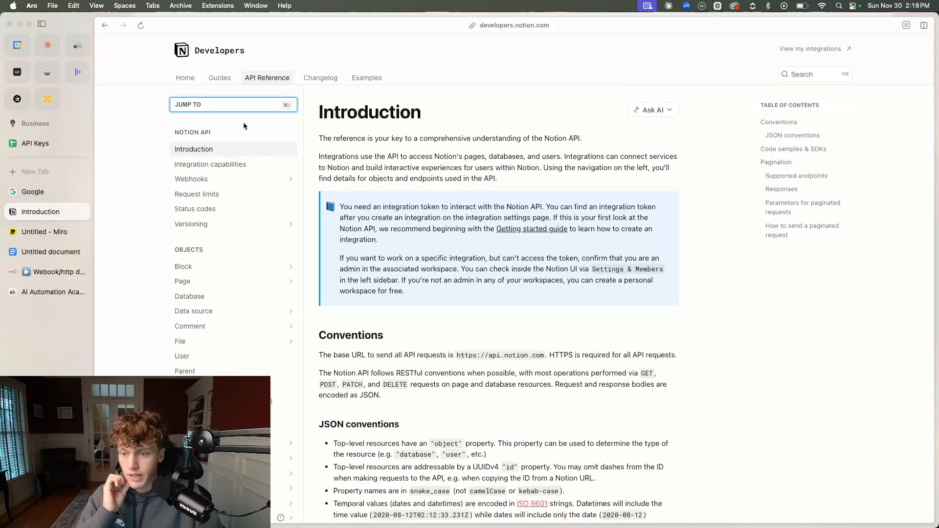
{"action": "left_click", "coordinate": [185, 79]}
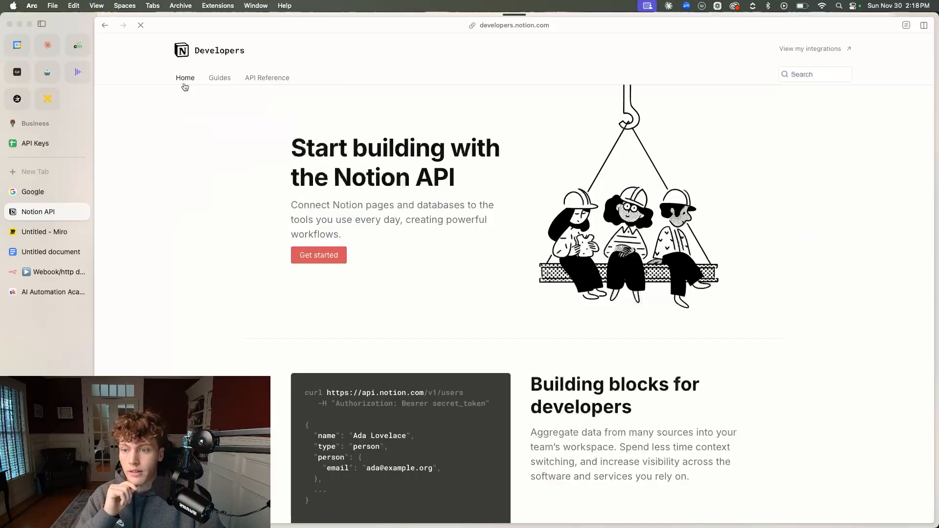
{"action": "left_click", "coordinate": [518, 27]}
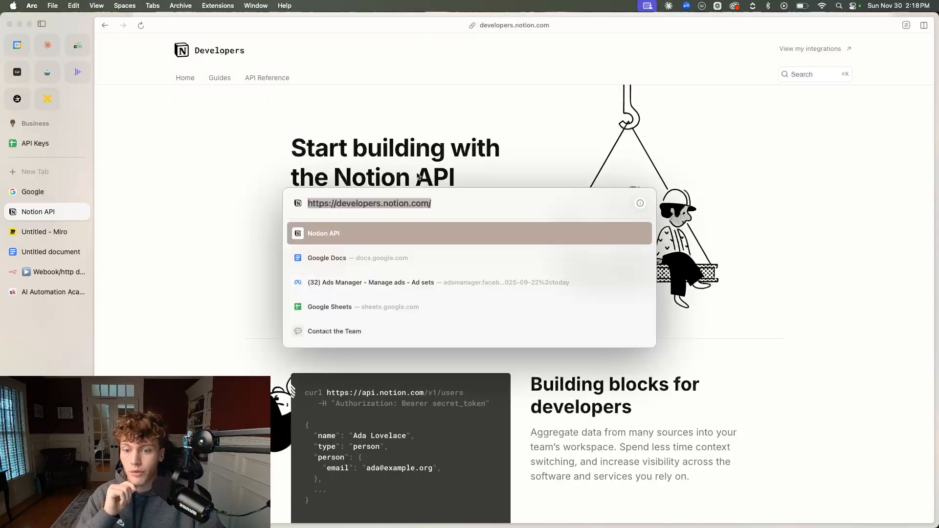
{"action": "left_click", "coordinate": [364, 203]}
{"action": "key", "text": "Escape"}
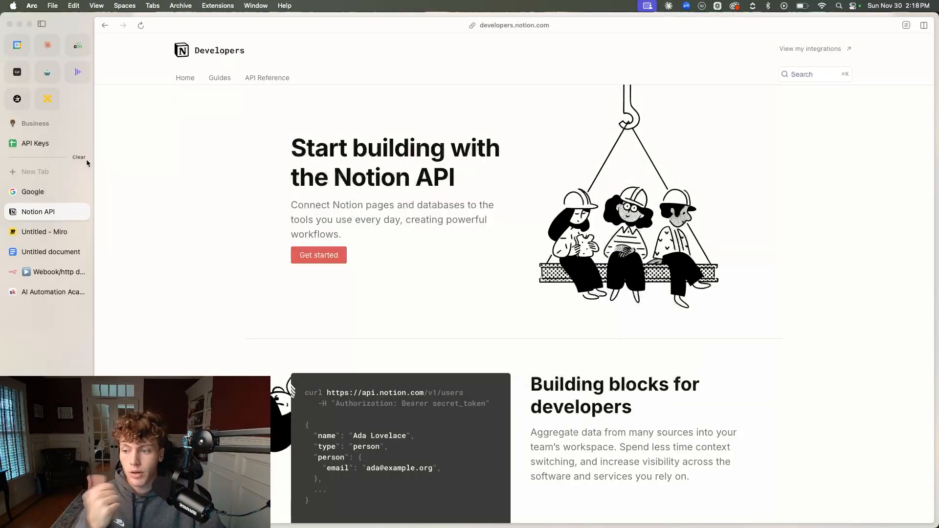
Try to open developers.clickup.com in a new tab, and close that tab
{"action": "left_click", "coordinate": [88, 171]}
{"action": "type", "text": "de"}
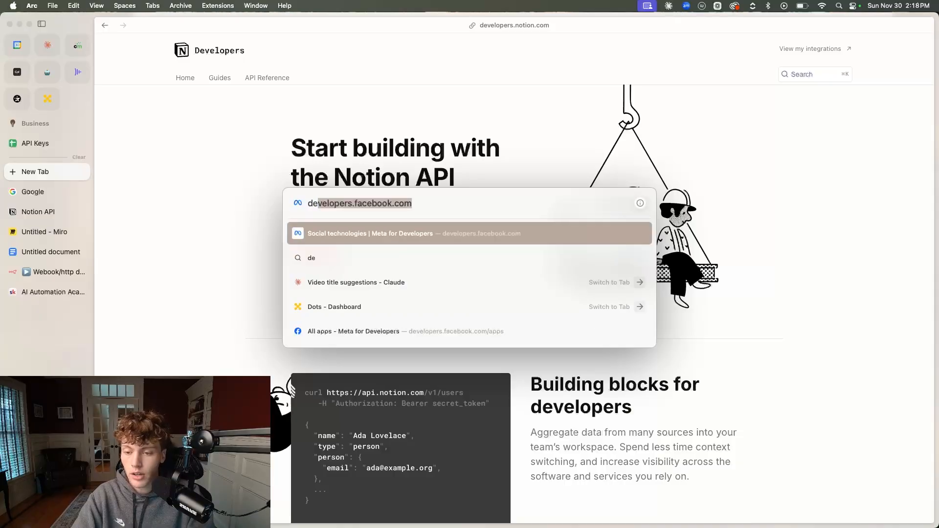
{"action": "type", "text": "velopers.c"}
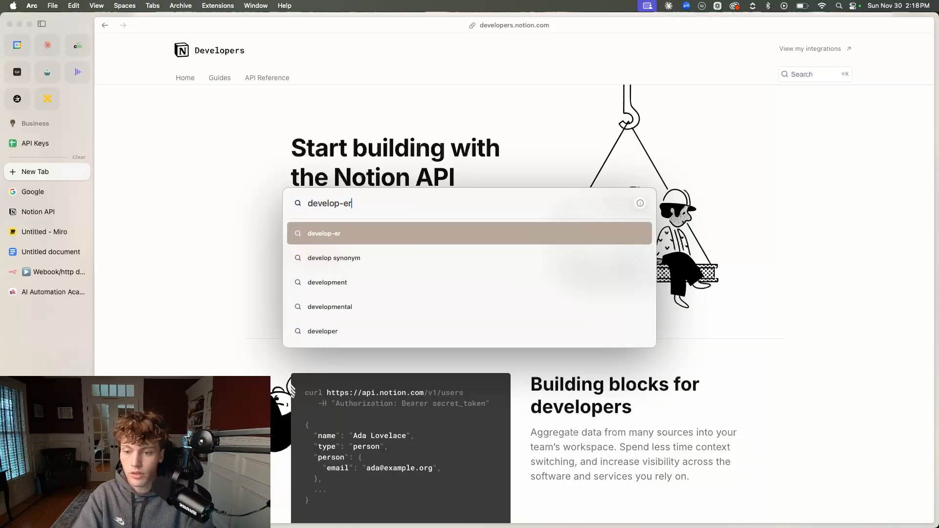
{"action": "type", "text": "lickup.com"}
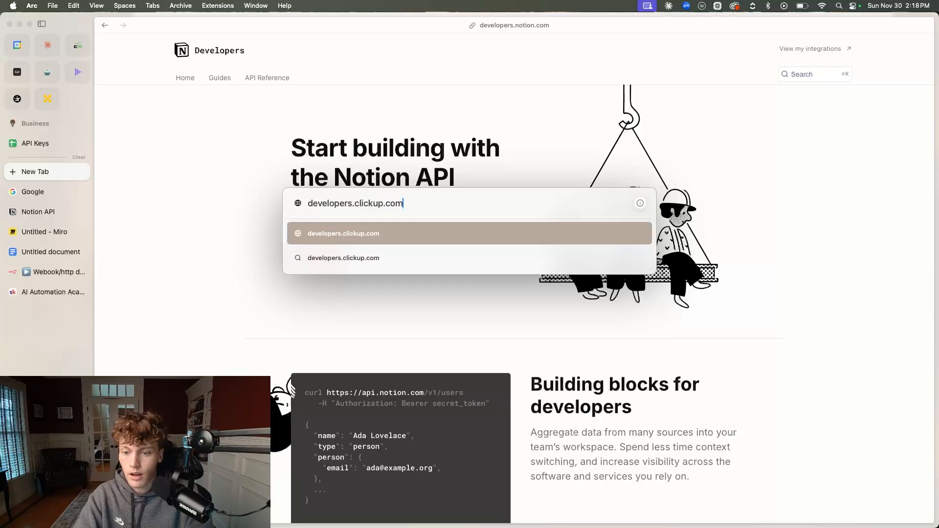
{"action": "key", "text": "Return"}
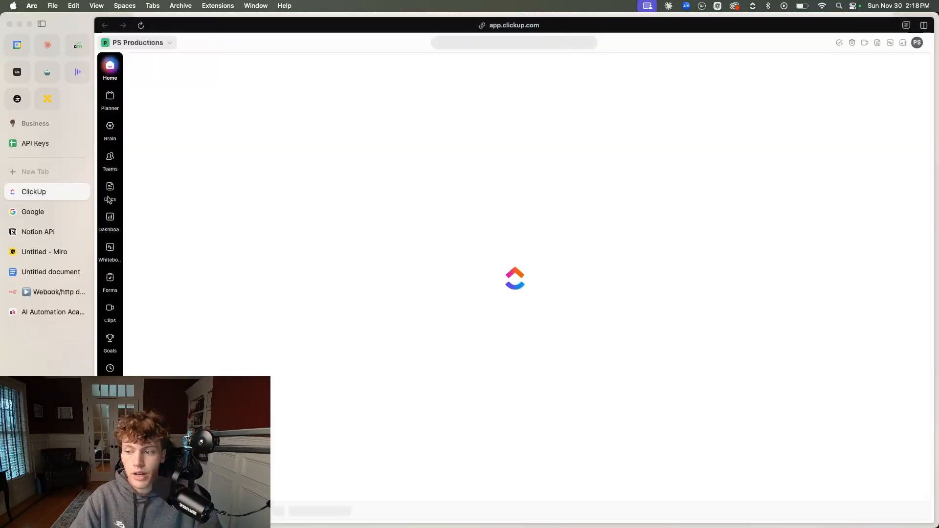
{"action": "left_click", "coordinate": [81, 177]}
{"action": "left_click", "coordinate": [84, 192]}
Search the web for "clickup api documentation" in a new tab and open the ClickUp API site
{"action": "left_click", "coordinate": [59, 168]}
{"action": "type", "text": "c"}
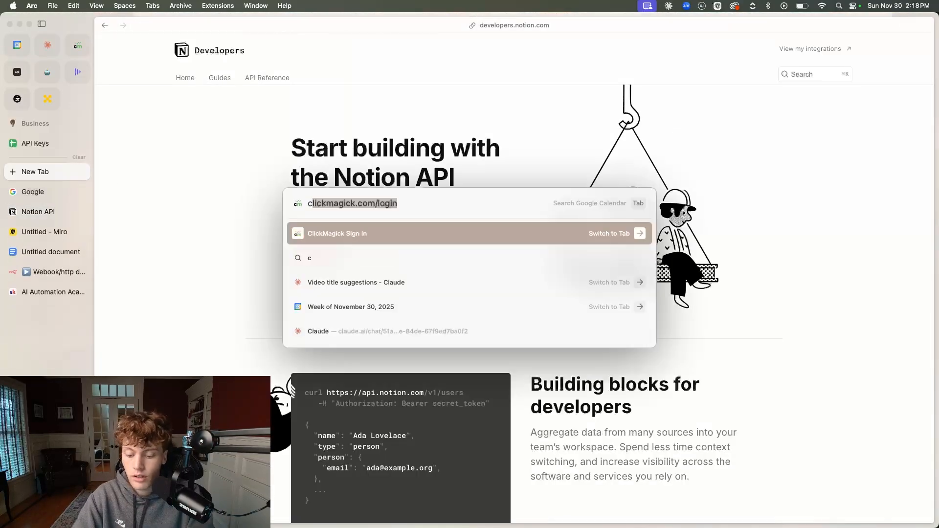
{"action": "type", "text": "lickup api documentation"}
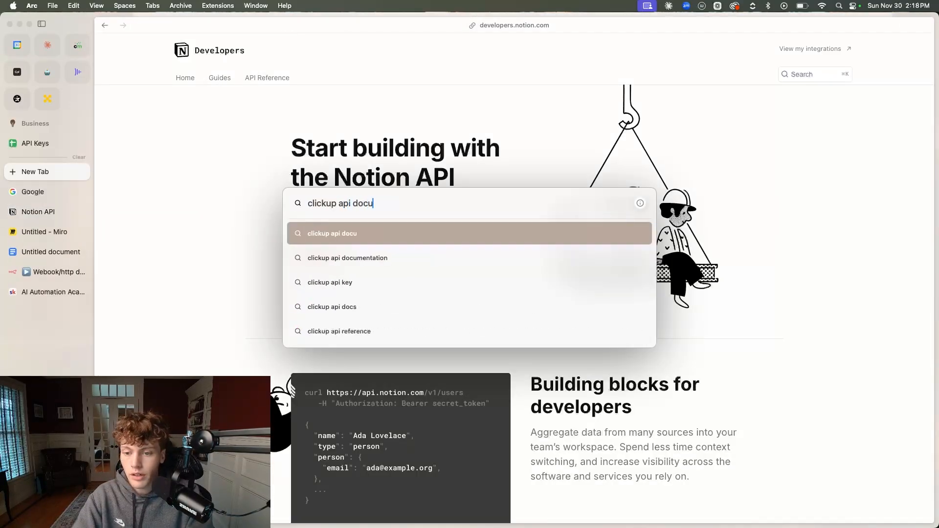
{"action": "key", "text": "Return"}
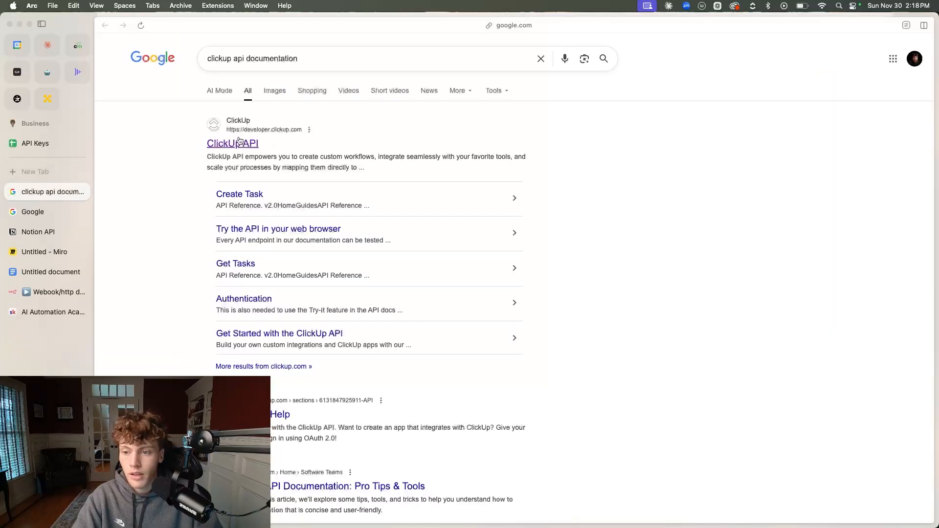
{"action": "left_click", "coordinate": [229, 145]}
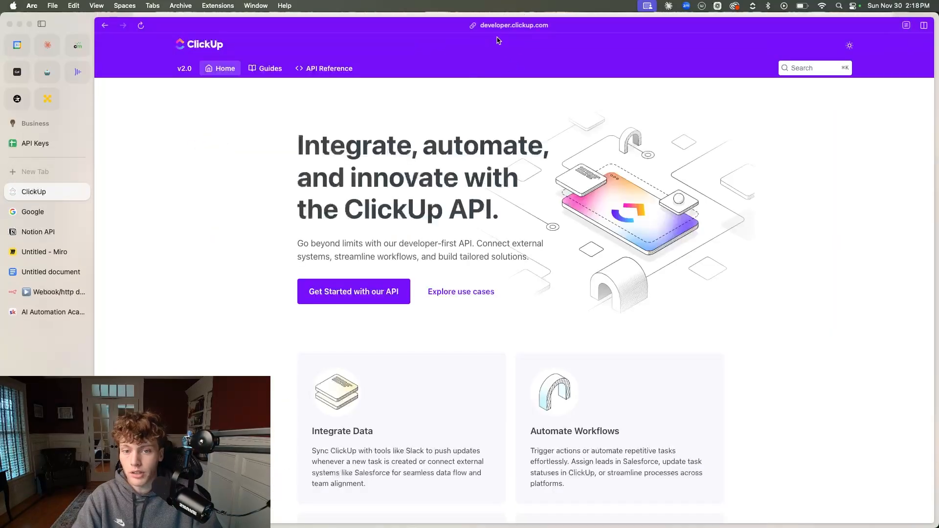
Examine the Tasks and Webhooks pages in the ClickUp API guides
{"action": "left_click", "coordinate": [270, 71]}
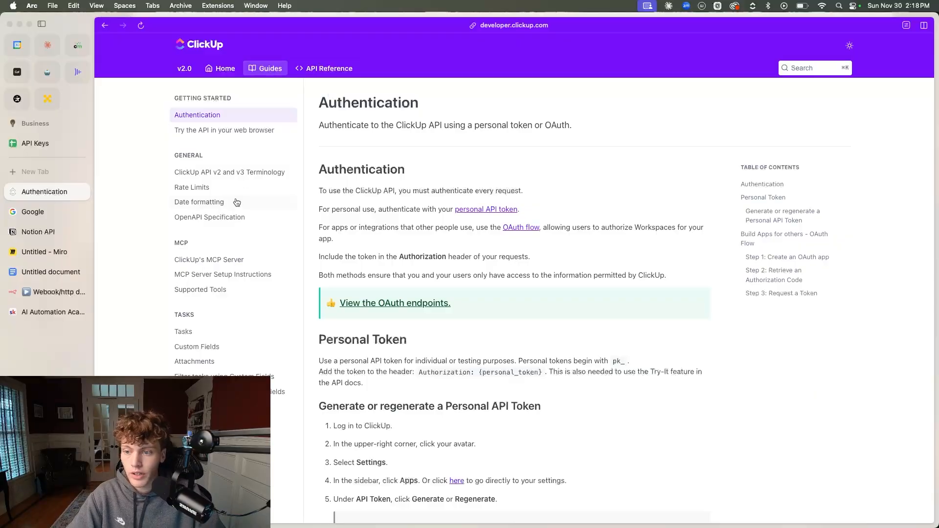
{"action": "left_click", "coordinate": [199, 336]}
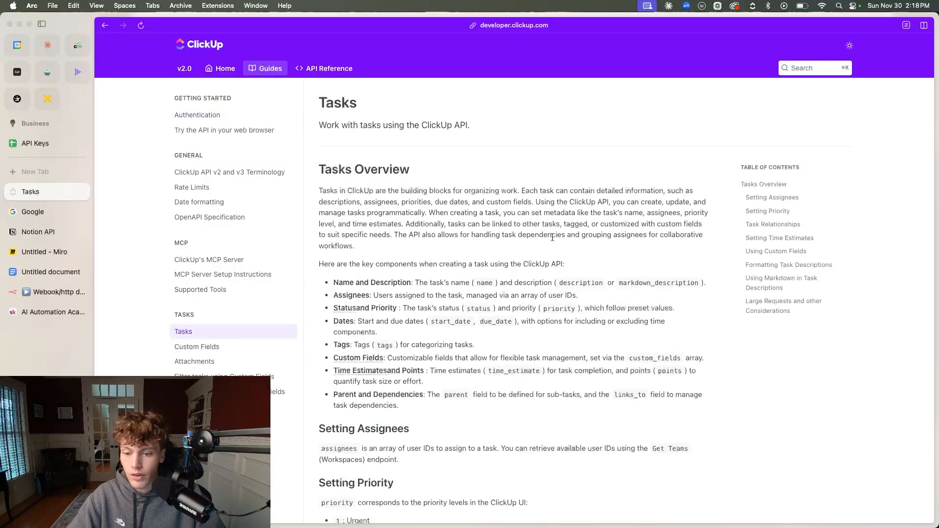
{"action": "scroll", "coordinate": [430, 345], "scroll_direction": "down", "scroll_amount": 10}
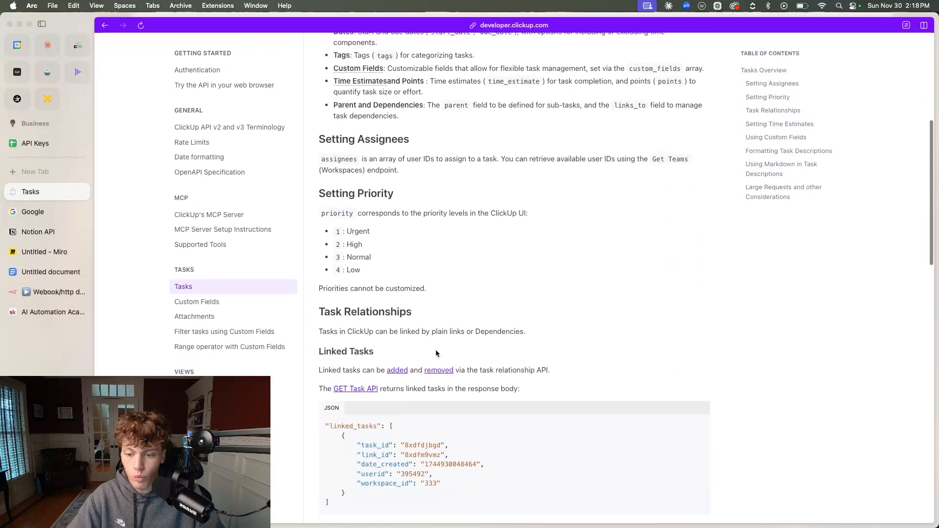
{"action": "scroll", "coordinate": [431, 353], "scroll_direction": "down", "scroll_amount": 2}
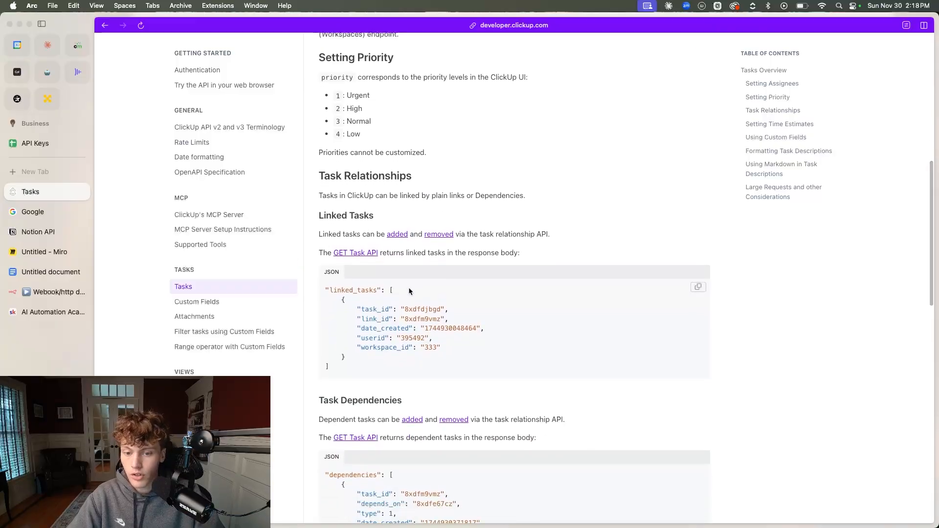
{"action": "scroll", "coordinate": [564, 302], "scroll_direction": "down", "scroll_amount": 15}
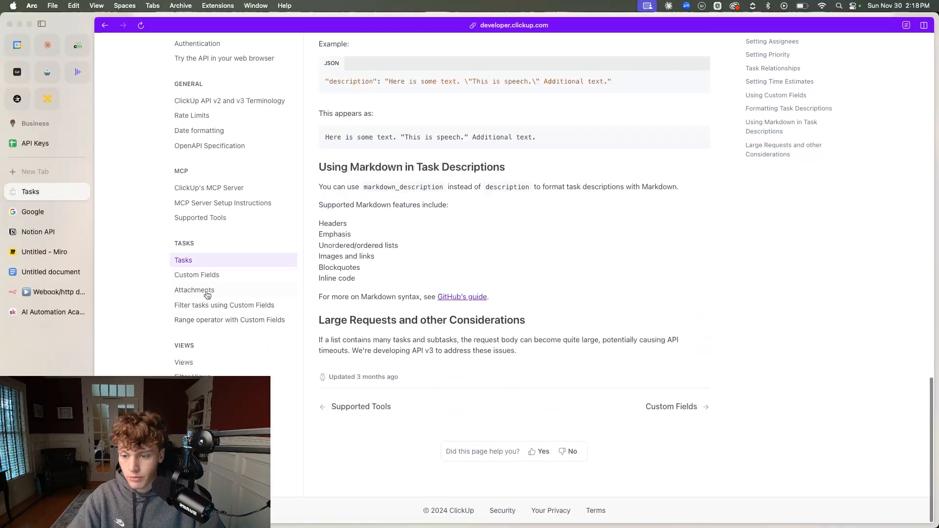
{"action": "scroll", "coordinate": [234, 315], "scroll_direction": "down", "scroll_amount": 8}
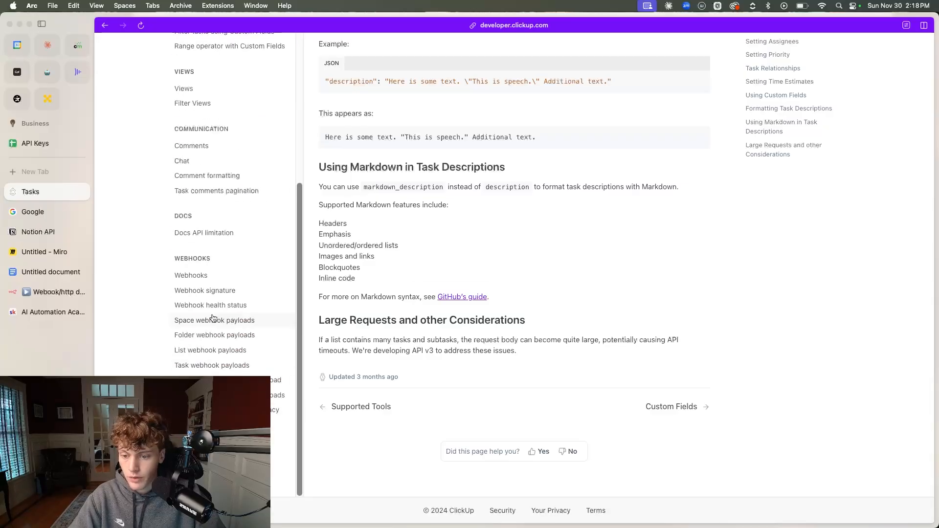
{"action": "left_click", "coordinate": [201, 276]}
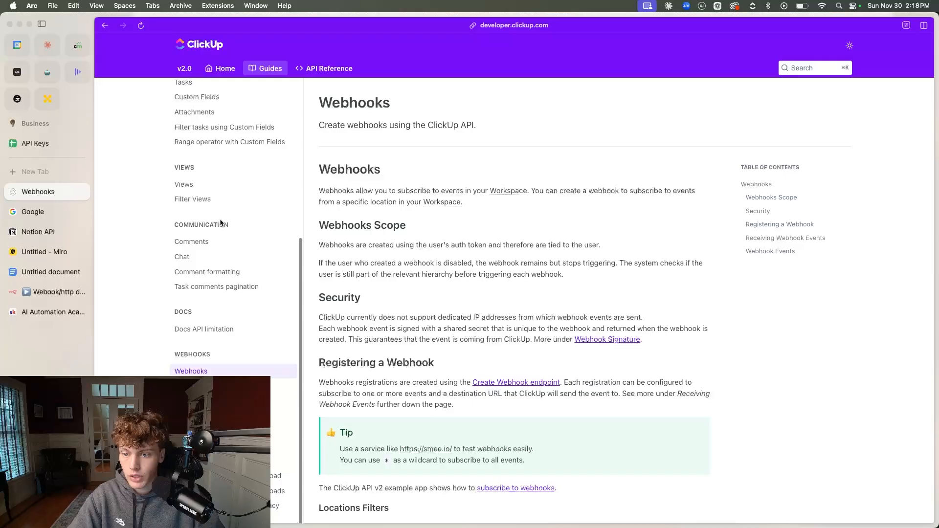
{"action": "scroll", "coordinate": [220, 201], "scroll_direction": "up", "scroll_amount": 8}
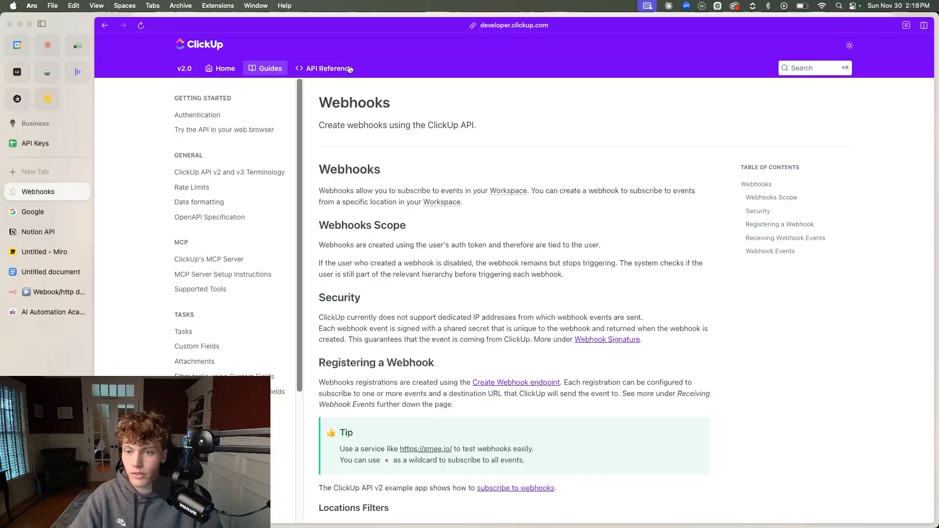
Open the Get Folders endpoint in the ClickUp API Reference and copy its Shell cURL request
{"action": "left_click", "coordinate": [329, 68]}
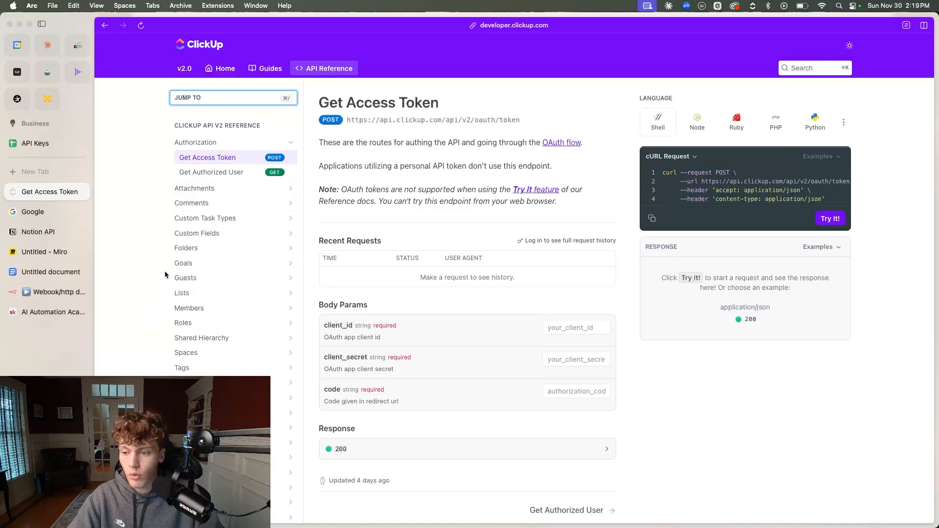
{"action": "left_click", "coordinate": [191, 248]}
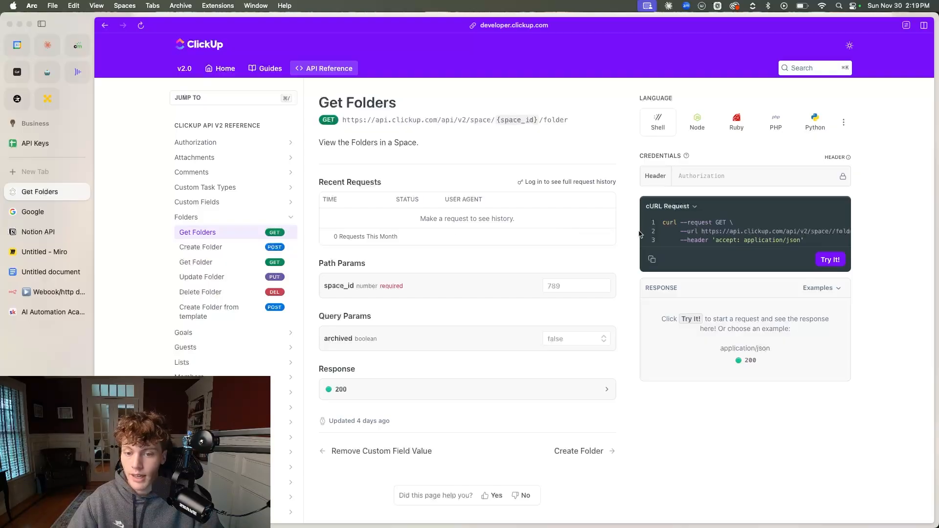
{"action": "scroll", "coordinate": [710, 229], "scroll_direction": "right", "scroll_amount": 2}
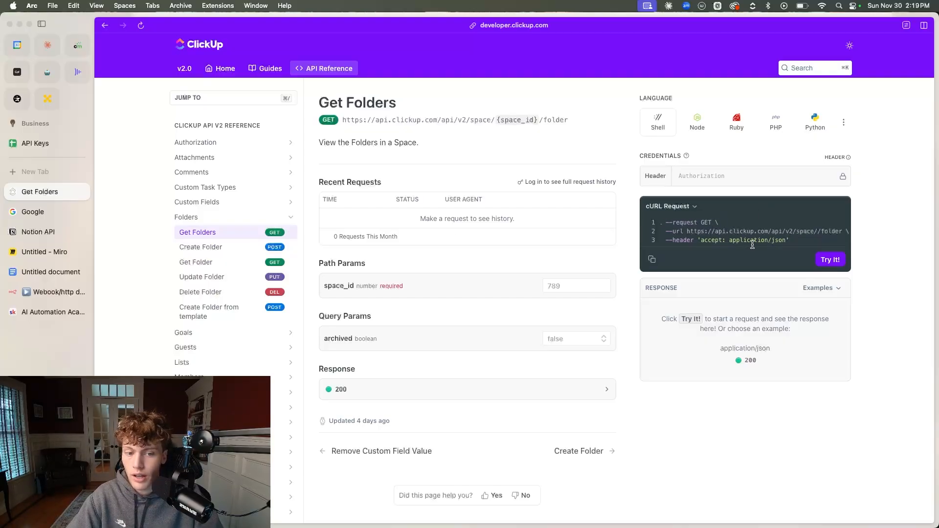
{"action": "left_click", "coordinate": [683, 207]}
{"action": "left_click", "coordinate": [684, 207]}
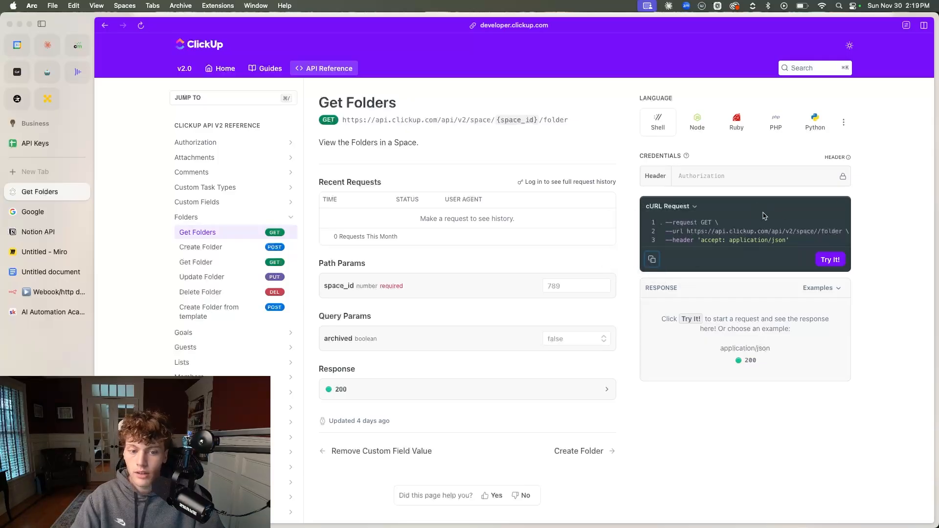
Switch to the n8n workflow and import the copied Get Folders cURL command into the HTTP Request node
{"action": "left_click", "coordinate": [54, 293]}
{"action": "left_click", "coordinate": [598, 104]}
{"action": "type", "text": "curl --request GET \\      --url https://api.clickup.com/api/v2/space//folder \\      --header 'accept: application/json'"}
{"action": "left_click", "coordinate": [658, 318]}
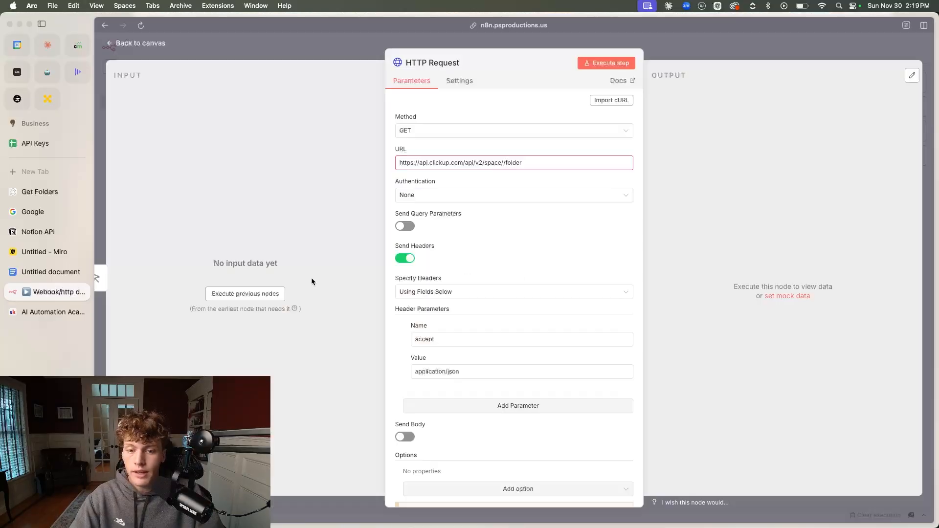
{"action": "scroll", "coordinate": [537, 378], "scroll_direction": "down", "scroll_amount": 2}
{"action": "scroll", "coordinate": [510, 272], "scroll_direction": "up", "scroll_amount": 2}
{"action": "left_click", "coordinate": [505, 162]}
{"action": "type", "text": "125-90834-98573"}
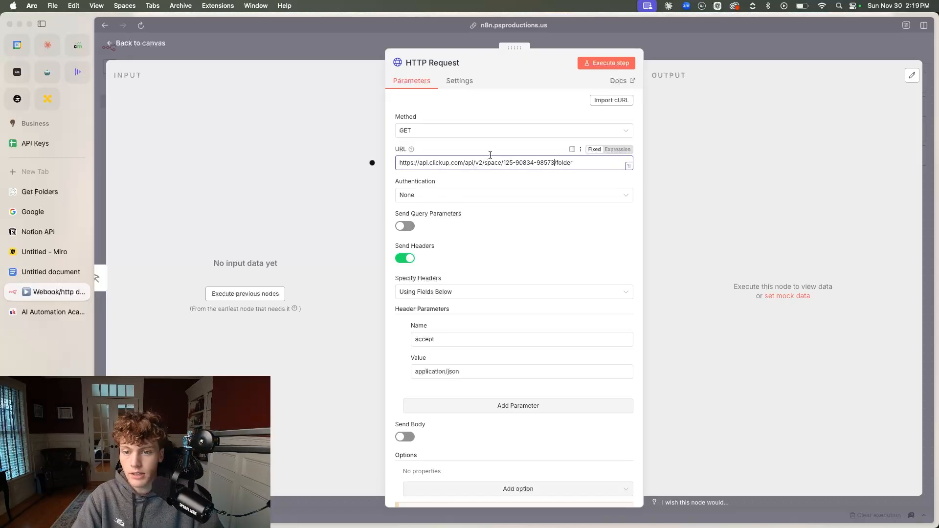
Set the HTTP Request node's authentication to Predefined Credential Type with the ClickUp API credential type
{"action": "scroll", "coordinate": [483, 318], "scroll_direction": "down", "scroll_amount": 2}
{"action": "scroll", "coordinate": [483, 317], "scroll_direction": "up", "scroll_amount": 2}
{"action": "left_click", "coordinate": [430, 200]}
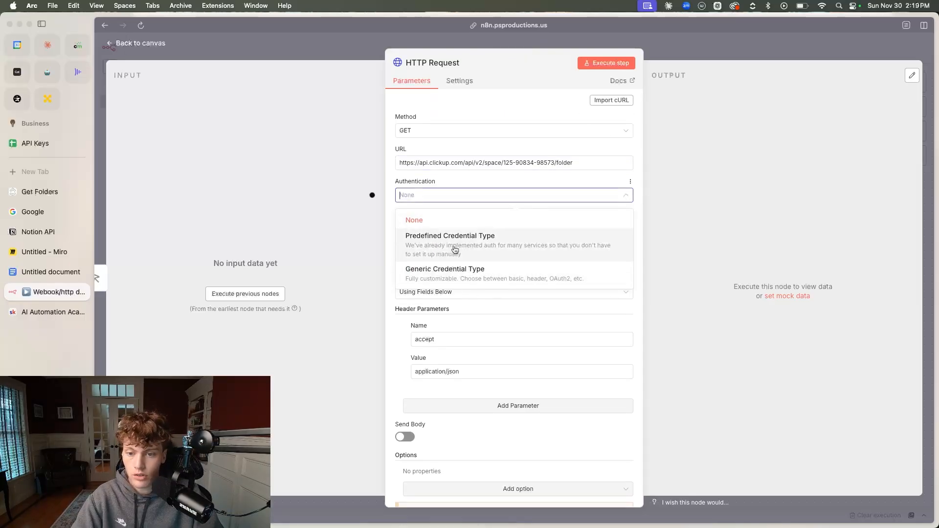
{"action": "left_click", "coordinate": [452, 249]}
{"action": "left_click", "coordinate": [435, 228]}
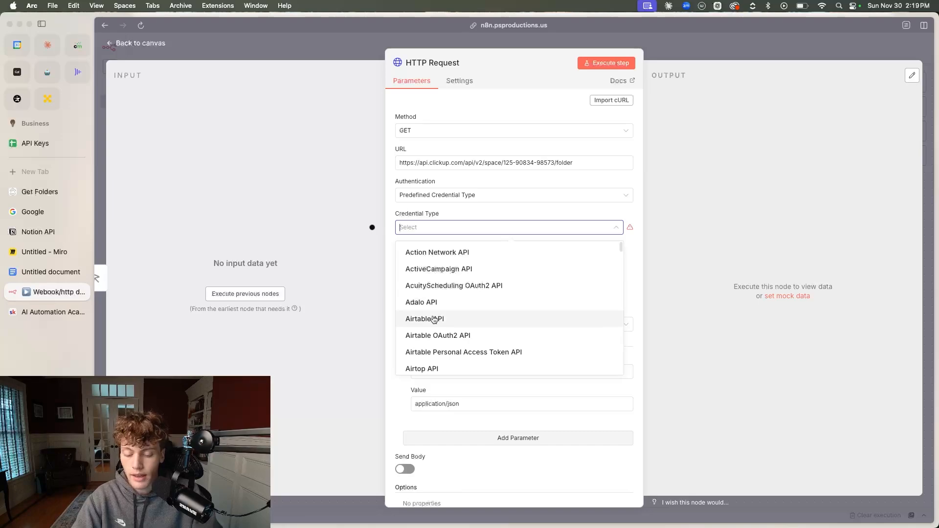
{"action": "type", "text": "clickuipo"}
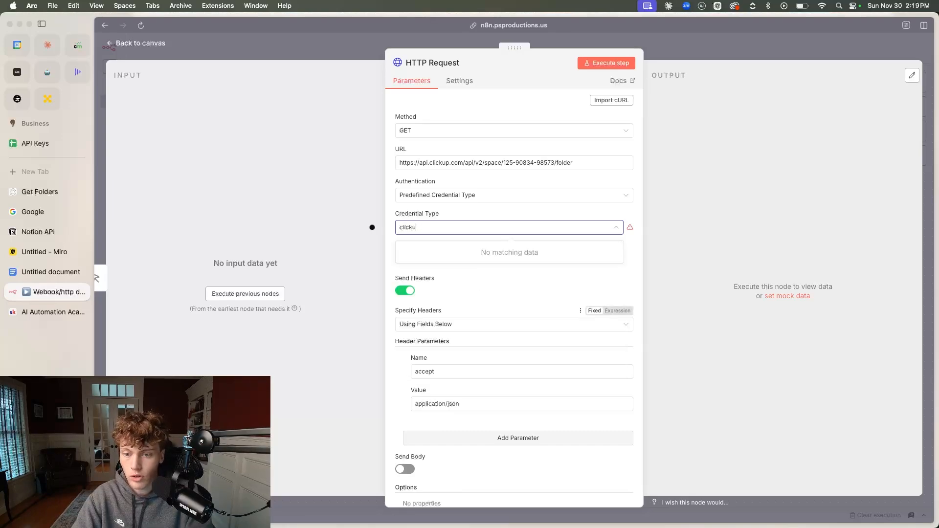
{"action": "left_click", "coordinate": [467, 251]}
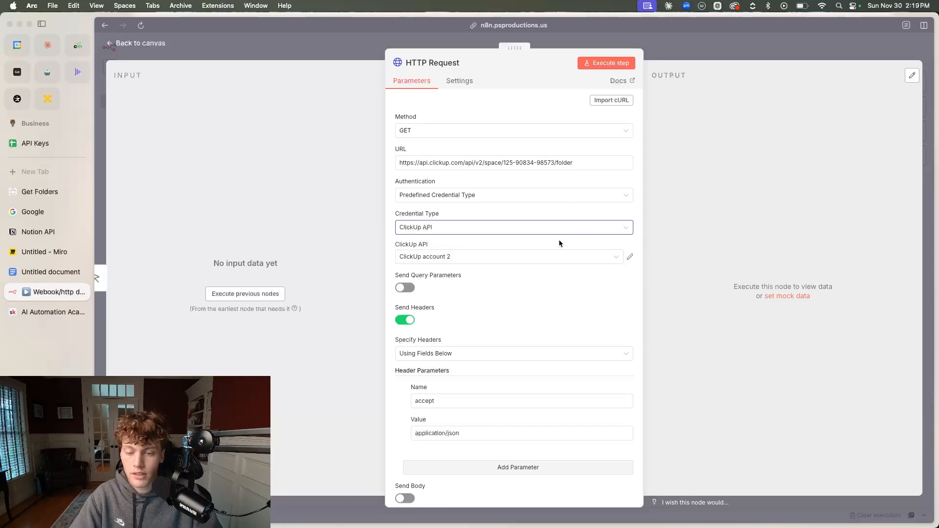
Examine the ClickUp account 2 credential's connection settings and the node's header parameters
{"action": "left_click", "coordinate": [630, 257]}
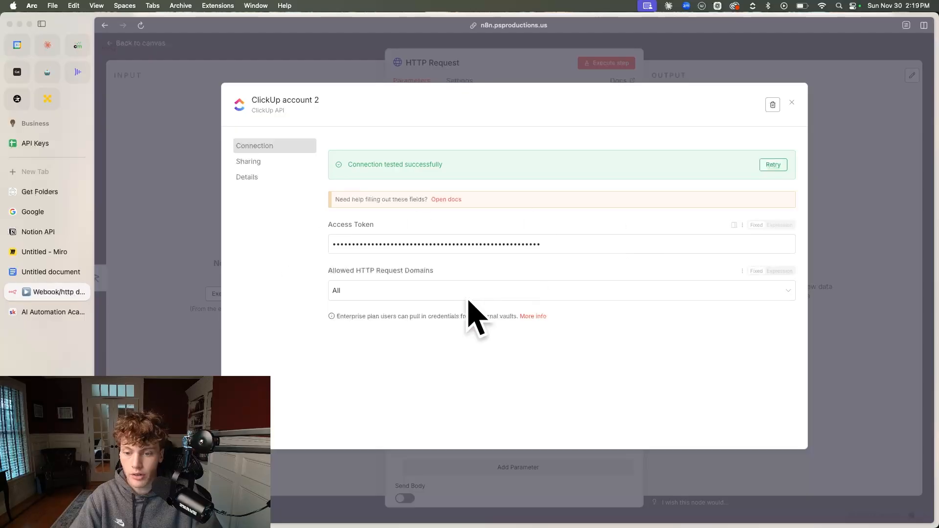
{"action": "left_click", "coordinate": [793, 102]}
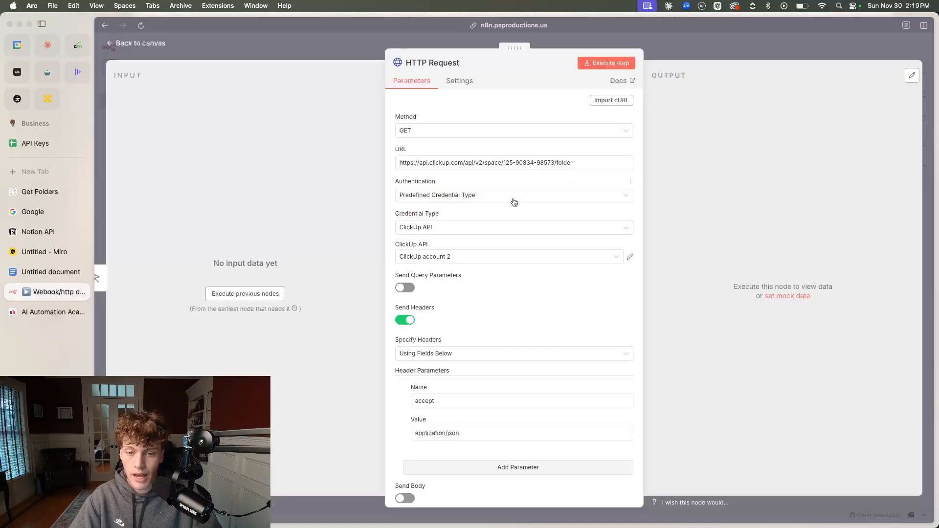
{"action": "scroll", "coordinate": [455, 283], "scroll_direction": "down", "scroll_amount": 2}
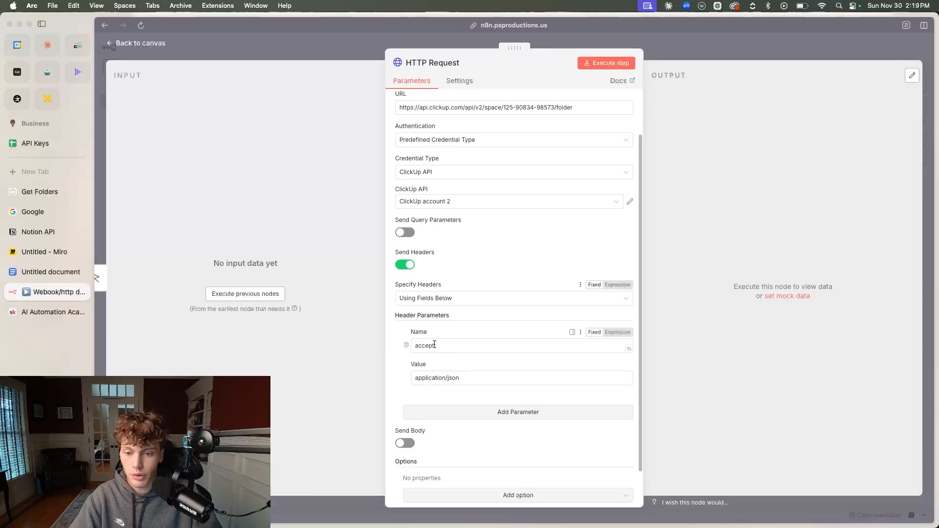
{"action": "scroll", "coordinate": [485, 180], "scroll_direction": "up", "scroll_amount": 2}
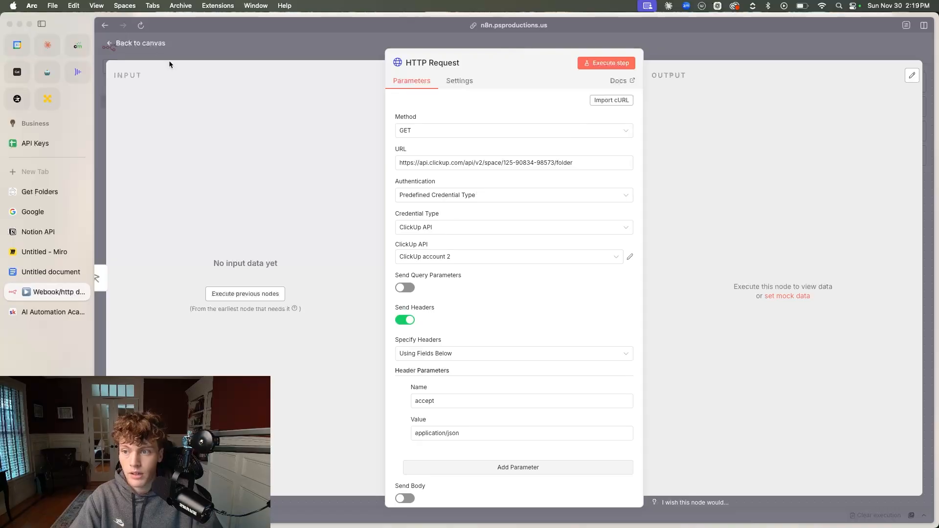
Return to the workflow canvas and delete the HTTP Request node
{"action": "left_click", "coordinate": [150, 44]}
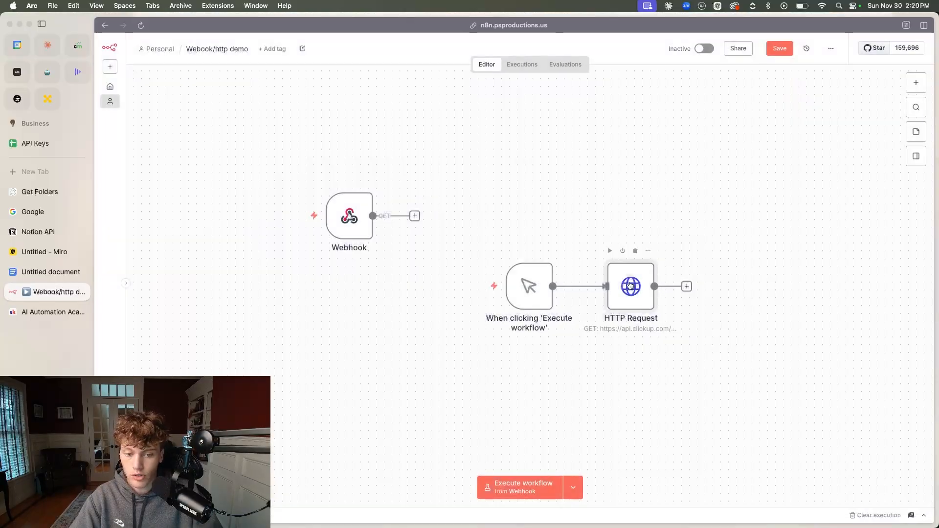
{"action": "key", "text": "Delete"}
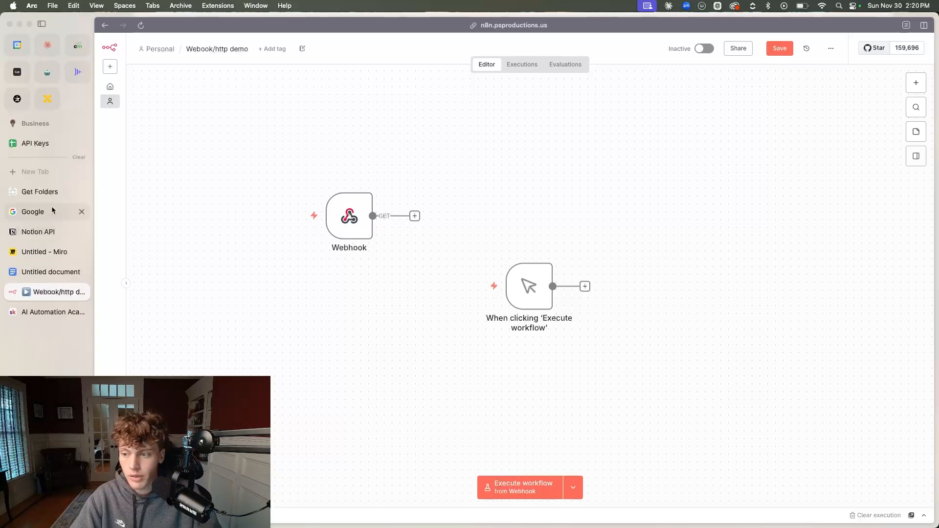
Switch to the ClickUp API Reference and examine the Get Folder, Update Goal and Delete Goal endpoints
{"action": "left_click", "coordinate": [51, 192]}
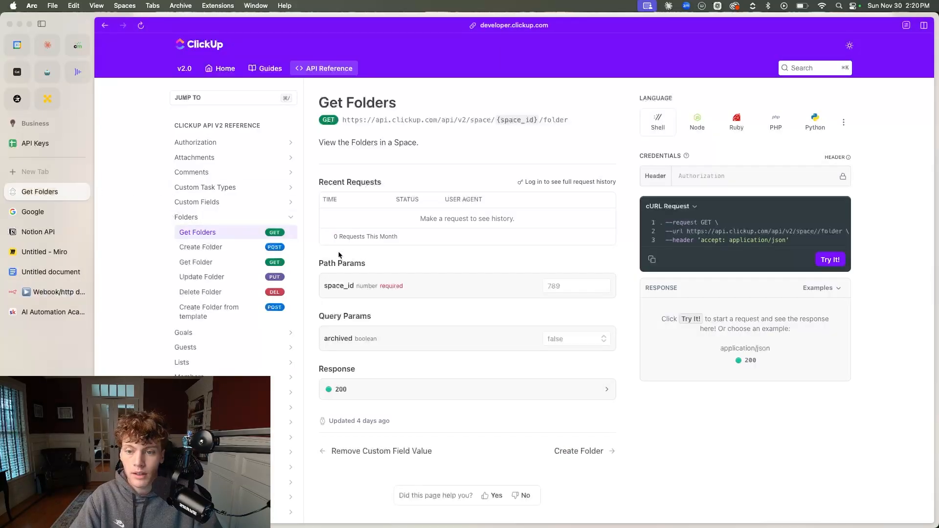
{"action": "left_click", "coordinate": [221, 262]}
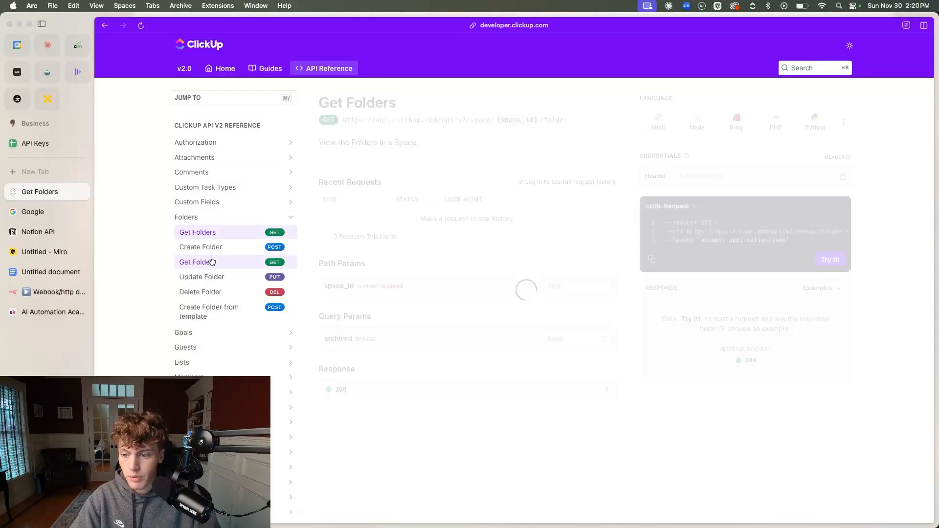
{"action": "left_click", "coordinate": [216, 332]}
{"action": "left_click", "coordinate": [199, 292]}
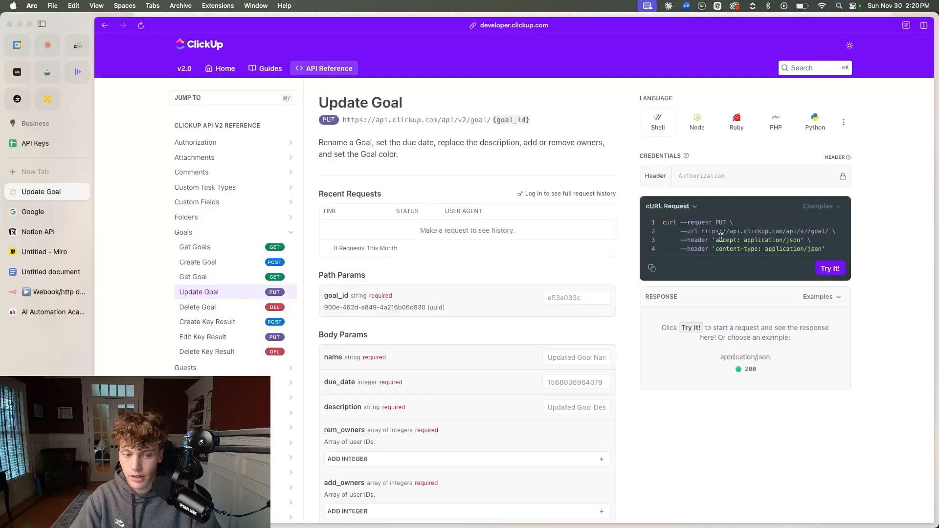
{"action": "left_click", "coordinate": [233, 312]}
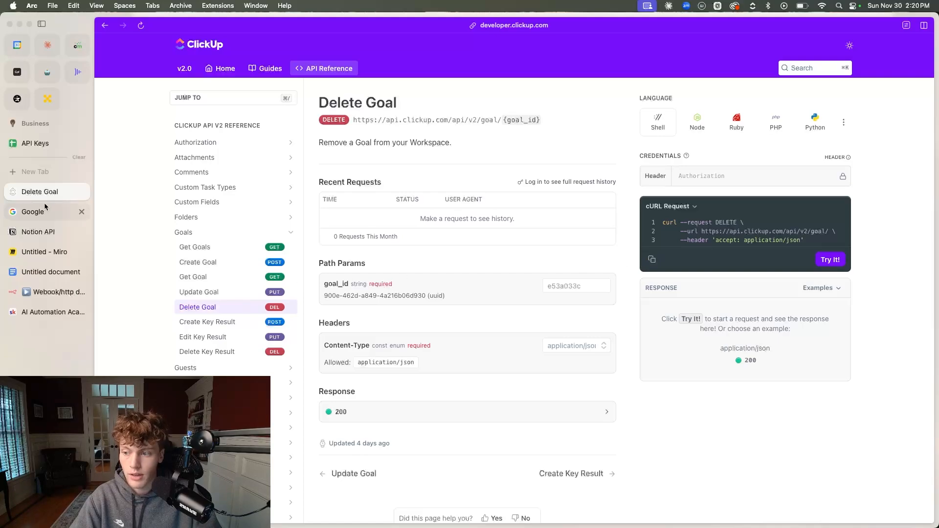
Switch back to the n8n workflow and add a new HTTP Request node, closing the cURL import dialog without importing anything
{"action": "left_click", "coordinate": [54, 292]}
{"action": "key", "text": "Tab"}
{"action": "type", "text": "http"}
{"action": "key", "text": "Return"}
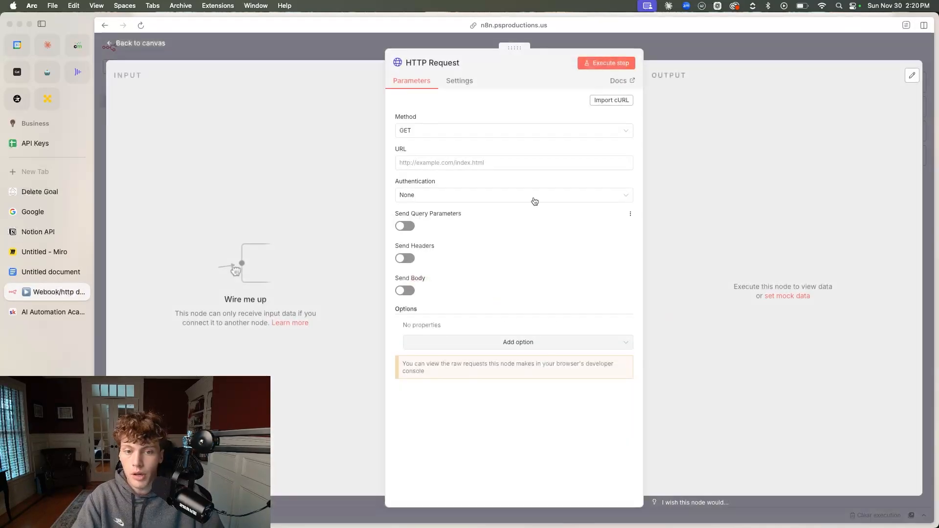
{"action": "left_click", "coordinate": [598, 99]}
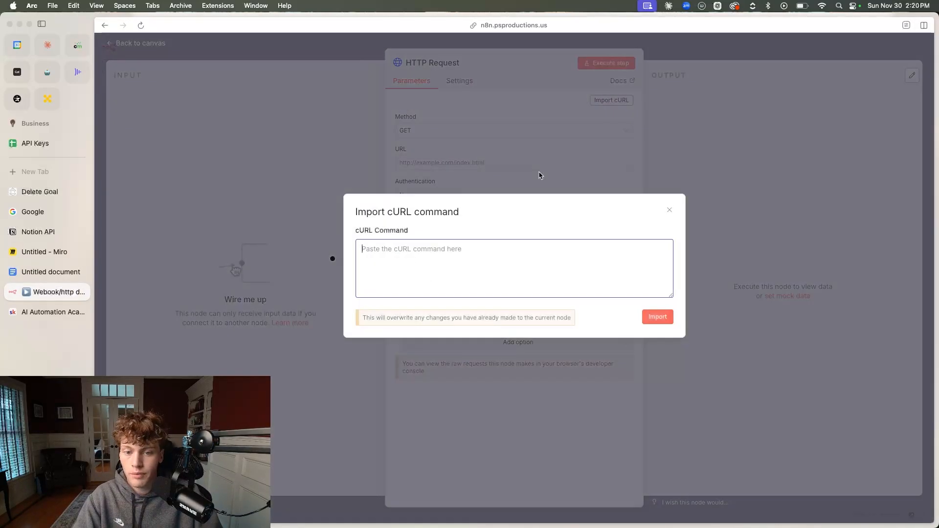
{"action": "left_click", "coordinate": [670, 212]}
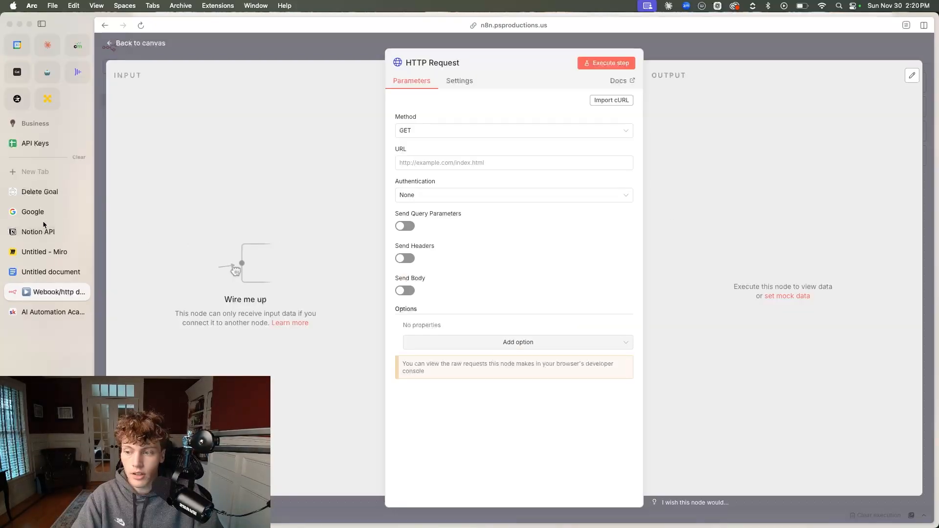
Switch to the Notion developer docs and examine the Page object in the API Reference
{"action": "left_click", "coordinate": [47, 232]}
{"action": "left_click", "coordinate": [221, 84]}
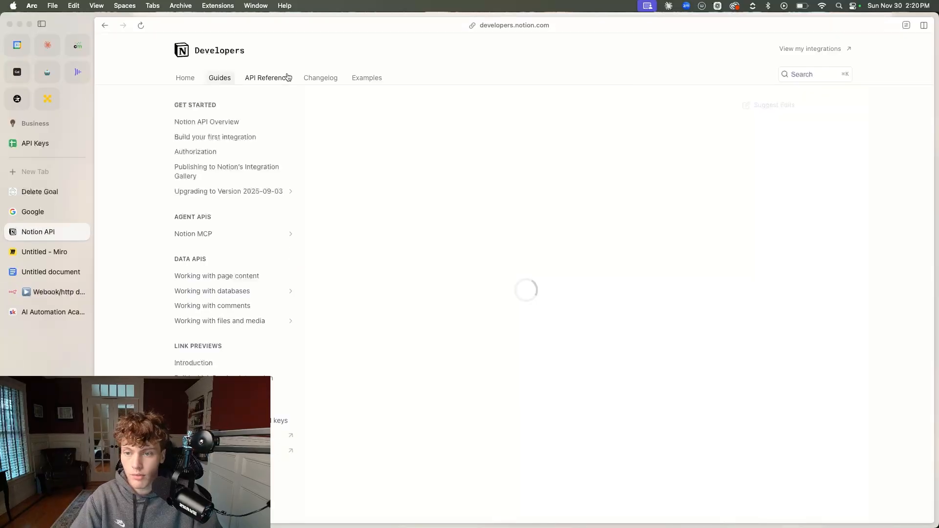
{"action": "left_click", "coordinate": [261, 81]}
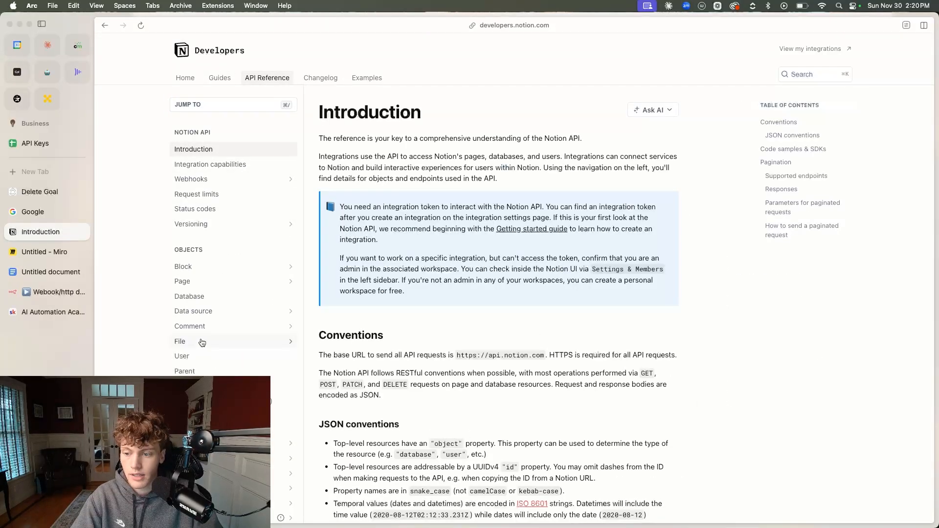
{"action": "left_click", "coordinate": [218, 282]}
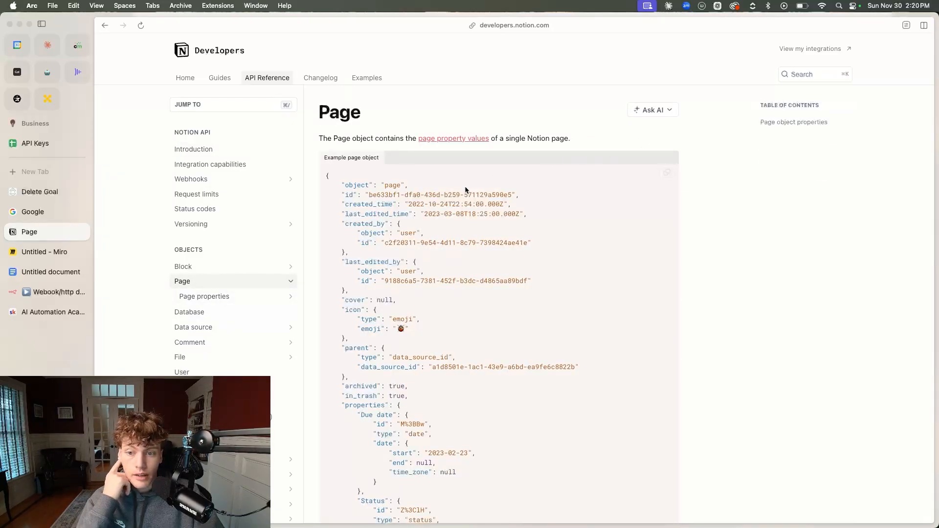
{"action": "scroll", "coordinate": [459, 224], "scroll_direction": "down", "scroll_amount": 5}
{"action": "scroll", "coordinate": [462, 224], "scroll_direction": "up", "scroll_amount": 5}
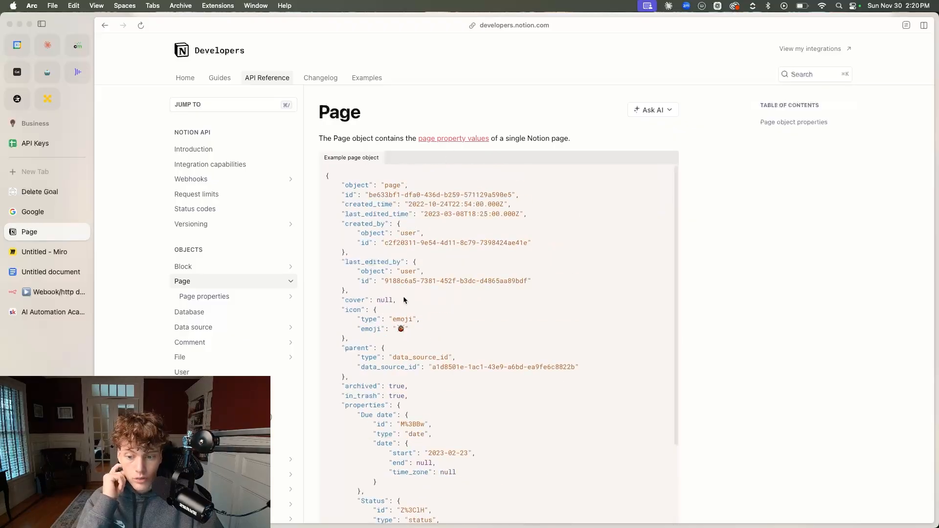
Examine the Notion API Overview guide and the Create a token endpoint in the API Reference
{"action": "left_click", "coordinate": [218, 78]}
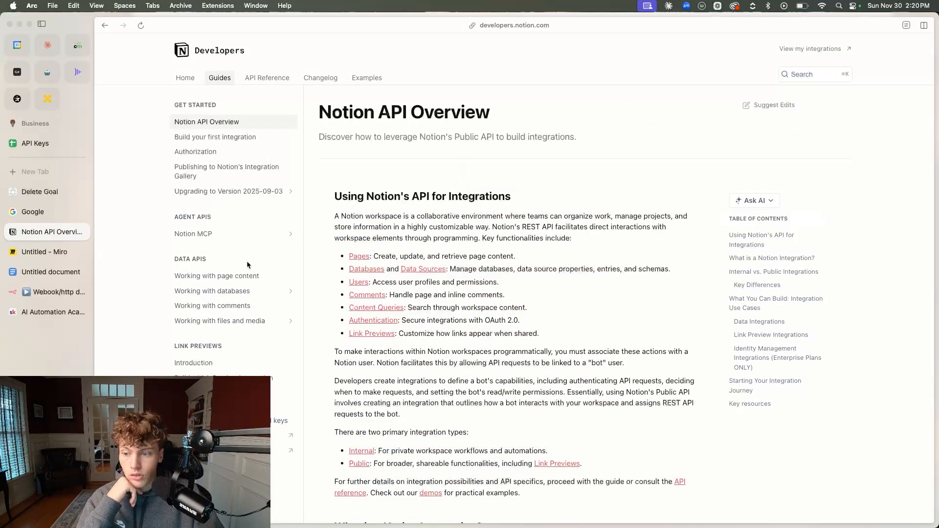
{"action": "scroll", "coordinate": [249, 226], "scroll_direction": "down", "scroll_amount": 5}
{"action": "scroll", "coordinate": [249, 225], "scroll_direction": "up", "scroll_amount": 5}
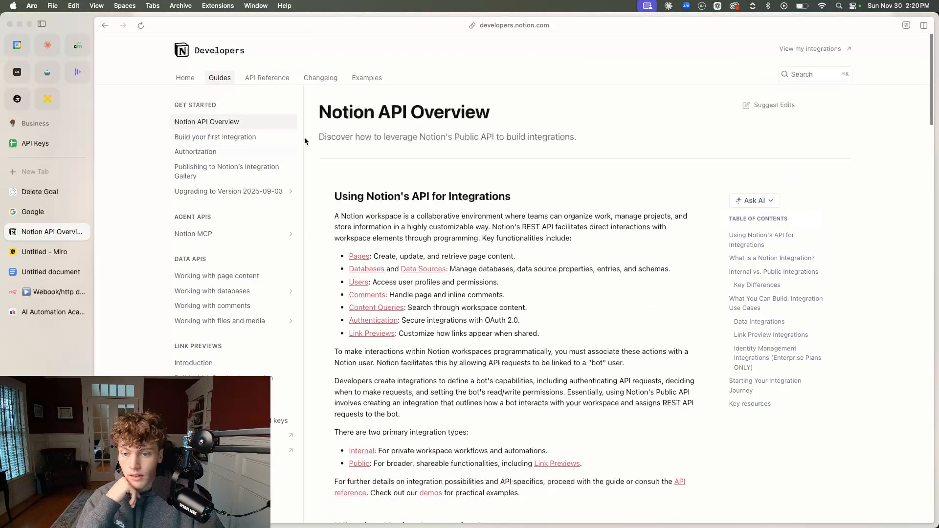
{"action": "left_click", "coordinate": [287, 81]}
{"action": "scroll", "coordinate": [209, 336], "scroll_direction": "down", "scroll_amount": 2}
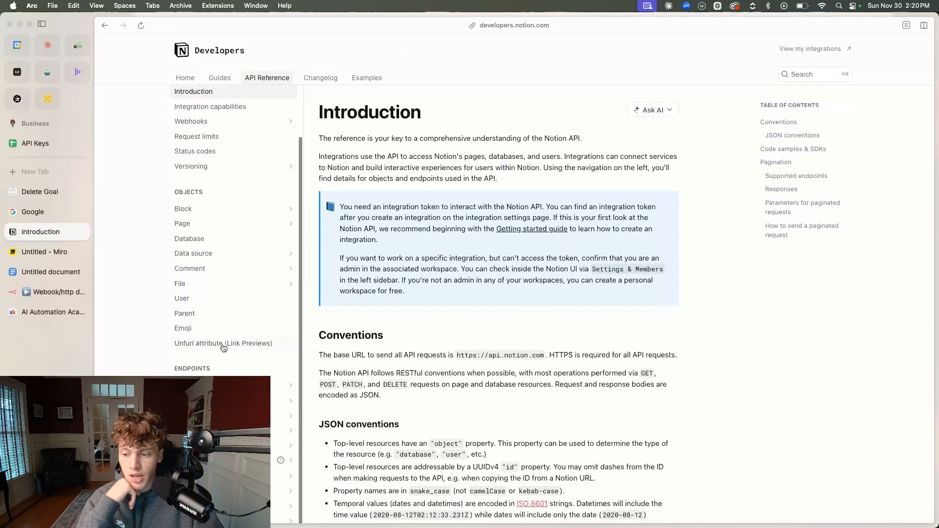
{"action": "left_click", "coordinate": [210, 400]}
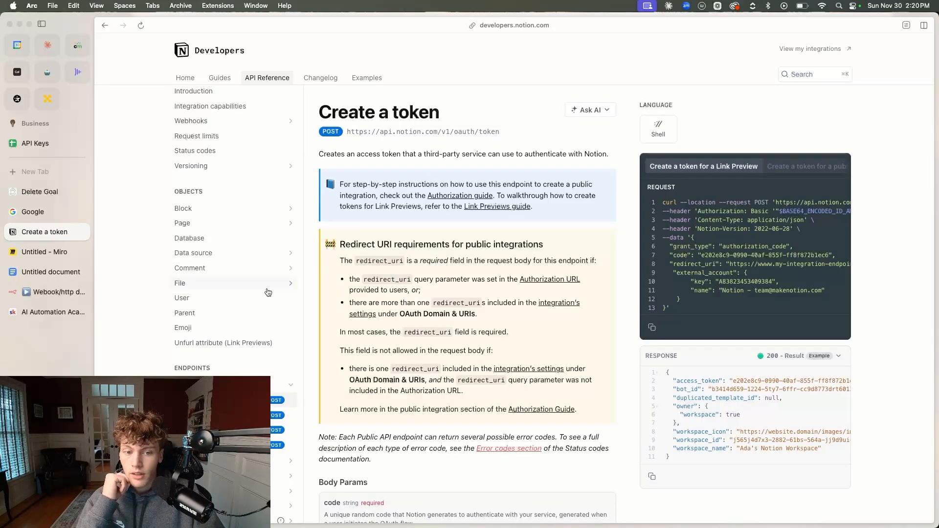
{"action": "scroll", "coordinate": [233, 324], "scroll_direction": "down", "scroll_amount": 2}
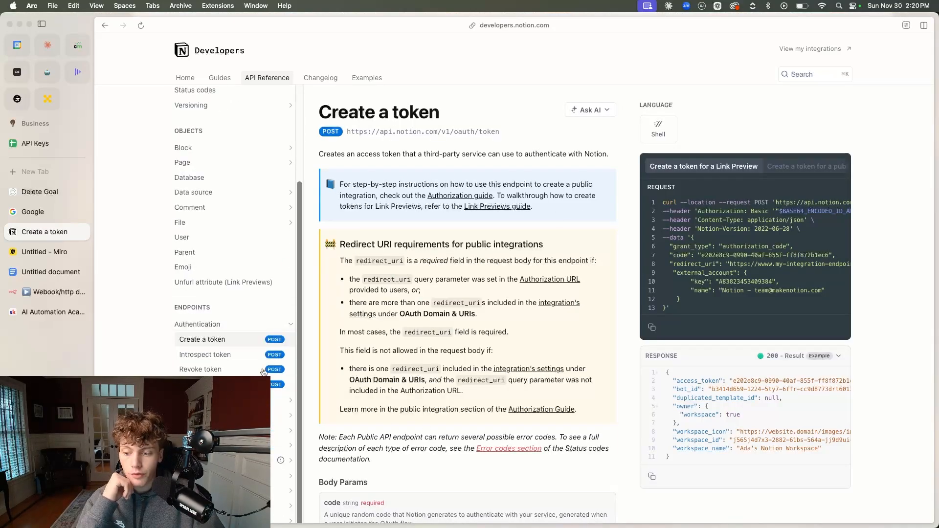
{"action": "scroll", "coordinate": [264, 374], "scroll_direction": "down", "scroll_amount": 3}
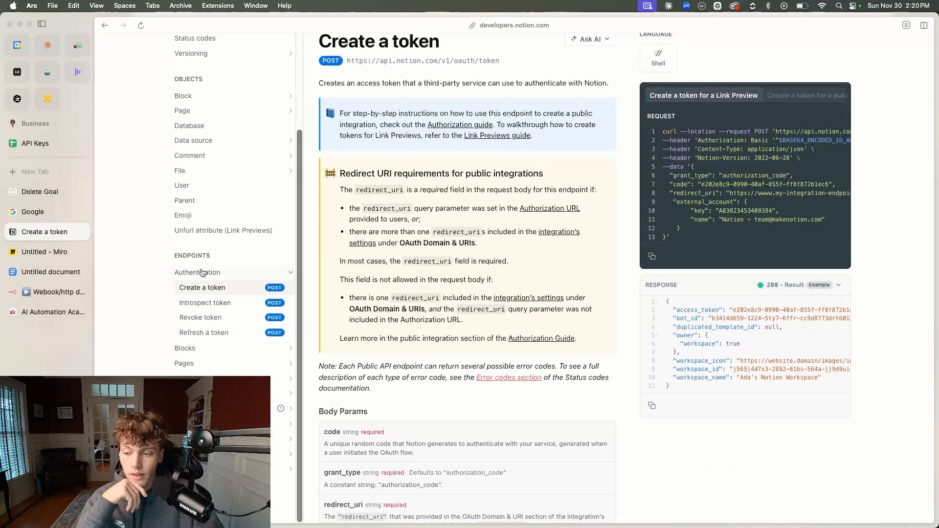
Open the Create a page endpoint in the Notion API Reference and copy its Shell cURL request
{"action": "left_click", "coordinate": [196, 362]}
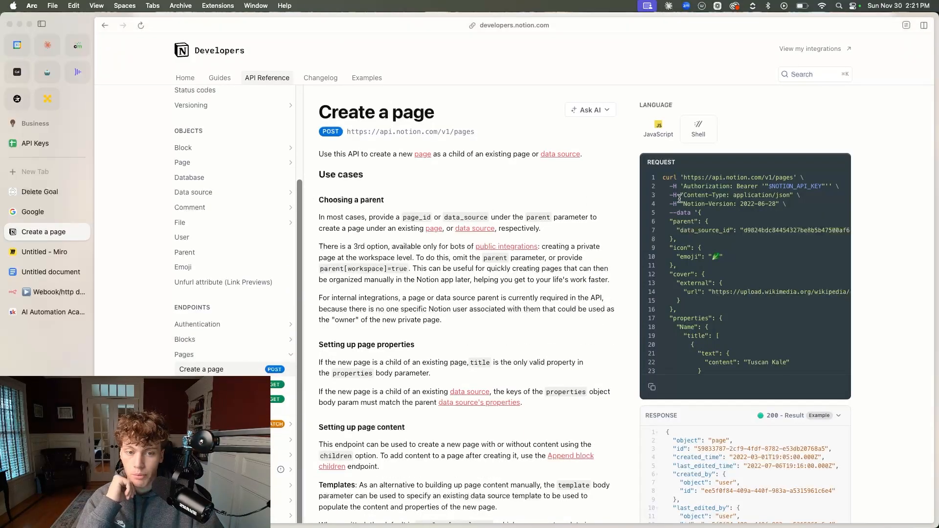
{"action": "scroll", "coordinate": [724, 189], "scroll_direction": "right", "scroll_amount": 10}
{"action": "scroll", "coordinate": [724, 189], "scroll_direction": "left", "scroll_amount": 10}
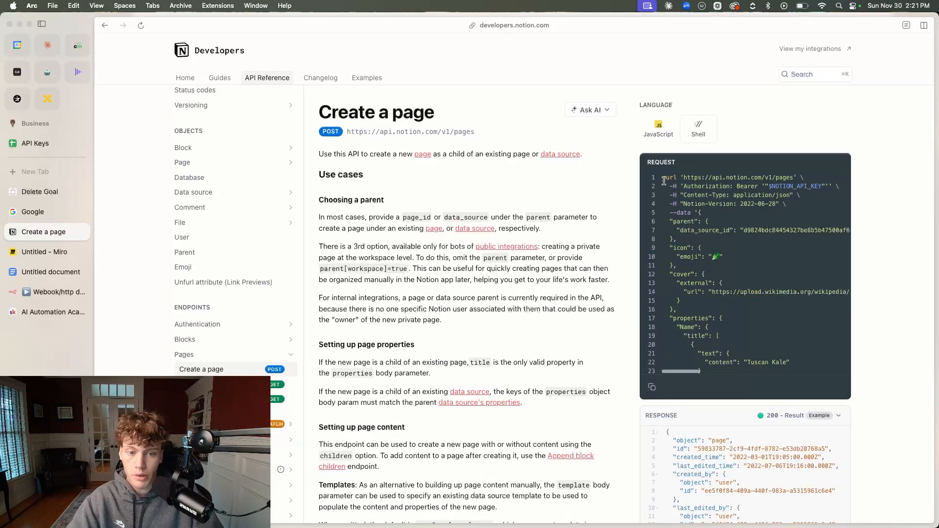
{"action": "left_click", "coordinate": [655, 391]}
Switch to the n8n workflow and import the copied Create a page cURL command into the HTTP Request node
{"action": "left_click", "coordinate": [54, 292]}
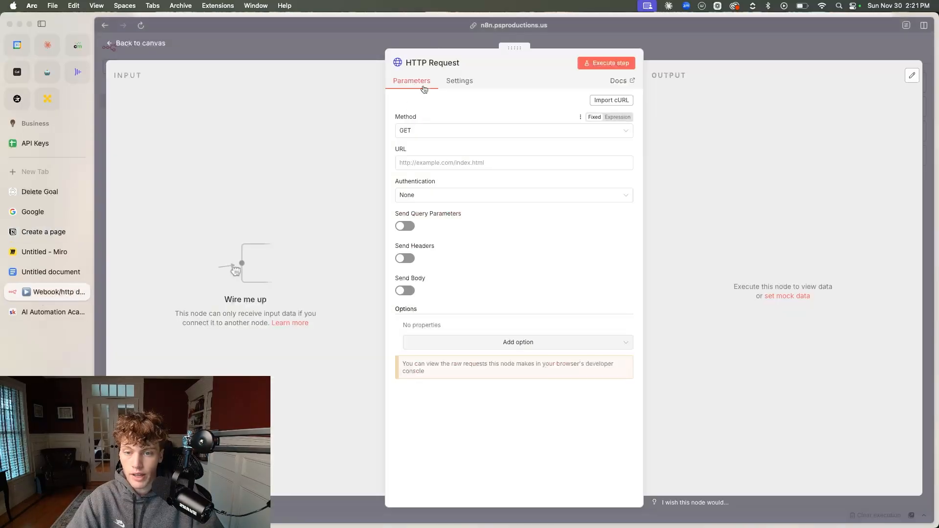
{"action": "left_click", "coordinate": [612, 100]}
{"action": "left_click", "coordinate": [495, 247]}
{"action": "key", "text": "super+v"}
{"action": "left_click", "coordinate": [660, 316]}
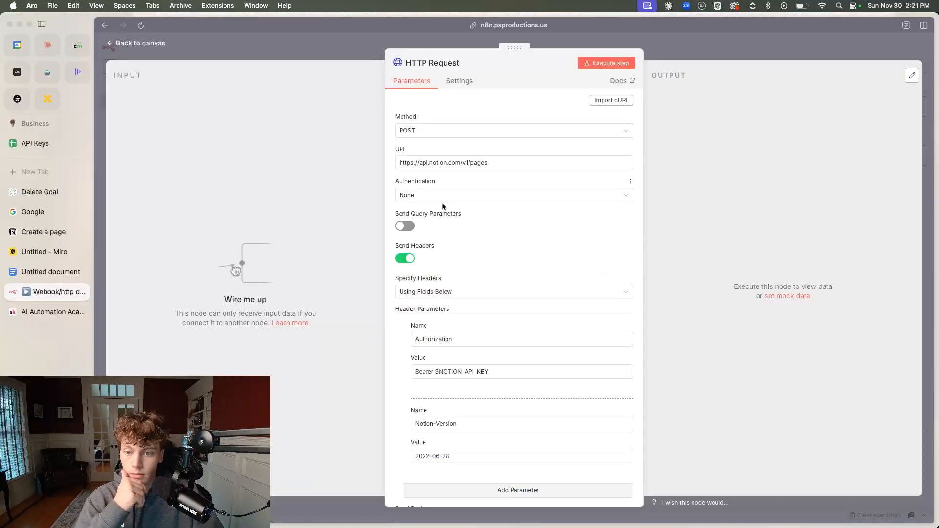
Examine the imported Authorization and Notion-Version headers and the JSON body of the HTTP Request node
{"action": "scroll", "coordinate": [467, 239], "scroll_direction": "down", "scroll_amount": 3}
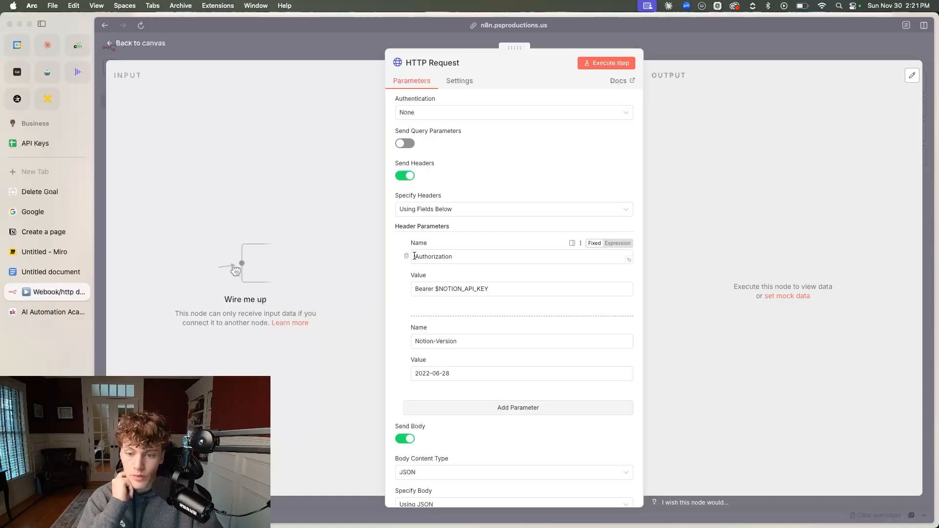
{"action": "left_click_drag", "start_coordinate": [414, 256], "coordinate": [478, 257]}
{"action": "left_click", "coordinate": [479, 270]}
{"action": "left_click_drag", "start_coordinate": [412, 290], "coordinate": [447, 291]}
{"action": "left_click", "coordinate": [438, 290]}
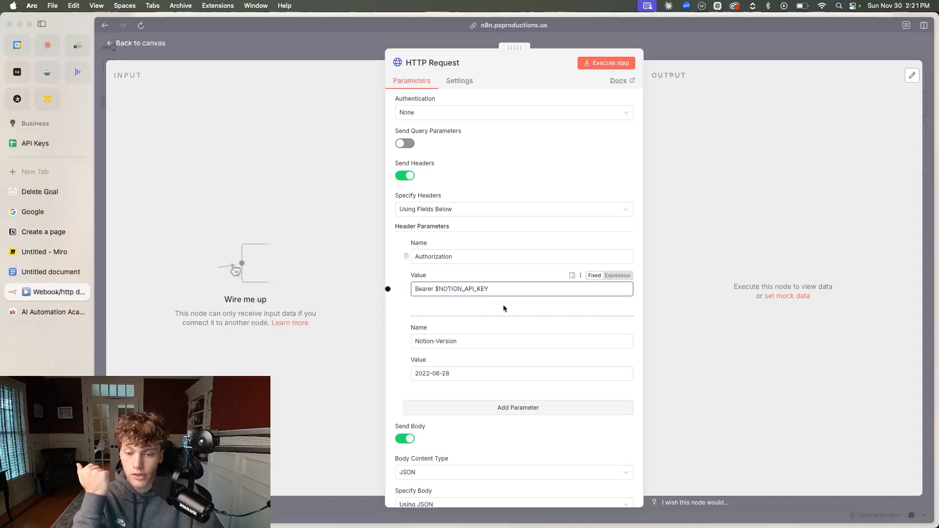
{"action": "scroll", "coordinate": [482, 310], "scroll_direction": "down", "scroll_amount": 5}
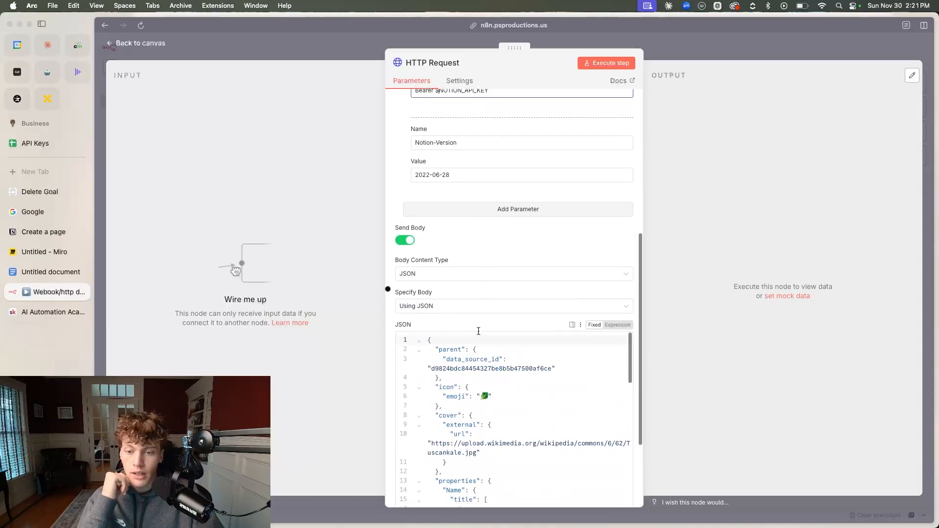
{"action": "scroll", "coordinate": [457, 279], "scroll_direction": "down", "scroll_amount": 3}
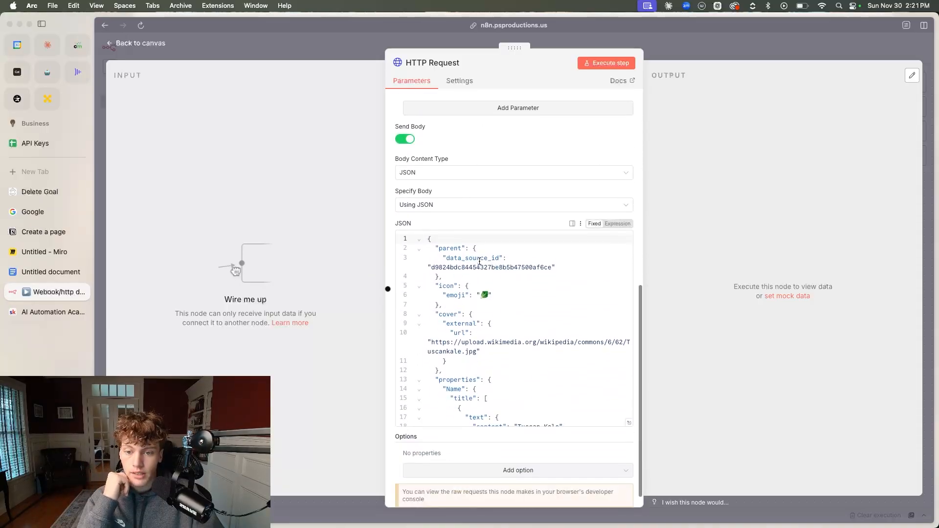
Return from the HTTP Request node's settings to the canvas and delete that node from the workflow
{"action": "scroll", "coordinate": [492, 293], "scroll_direction": "down", "scroll_amount": 12}
{"action": "scroll", "coordinate": [492, 293], "scroll_direction": "up", "scroll_amount": 20}
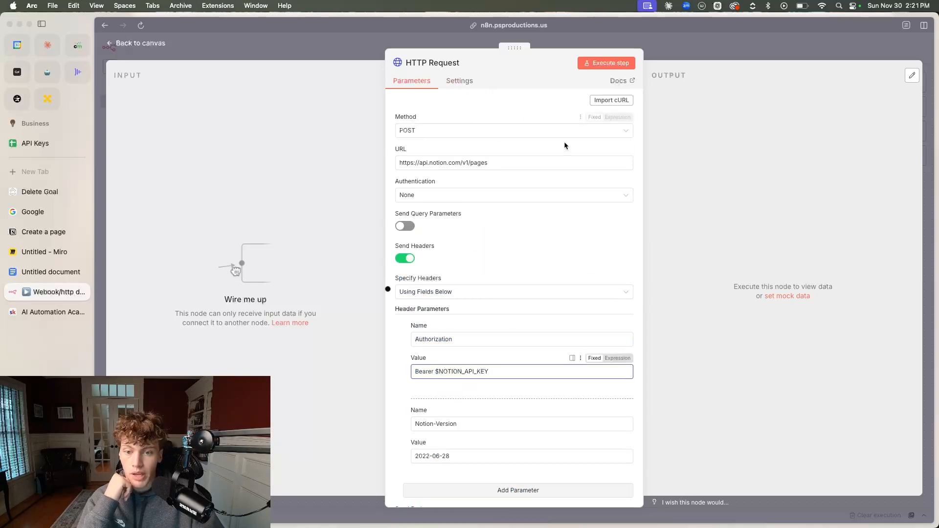
{"action": "left_click", "coordinate": [158, 44]}
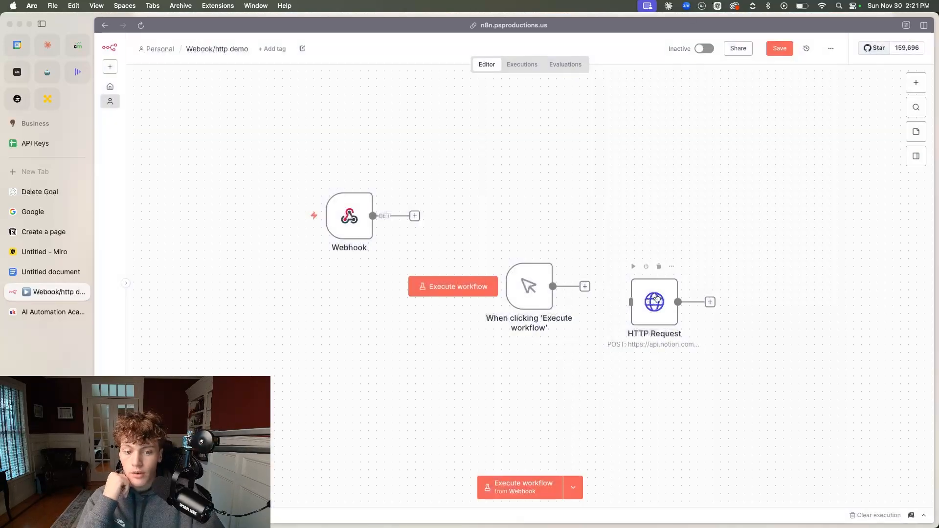
{"action": "key", "text": "Delete"}
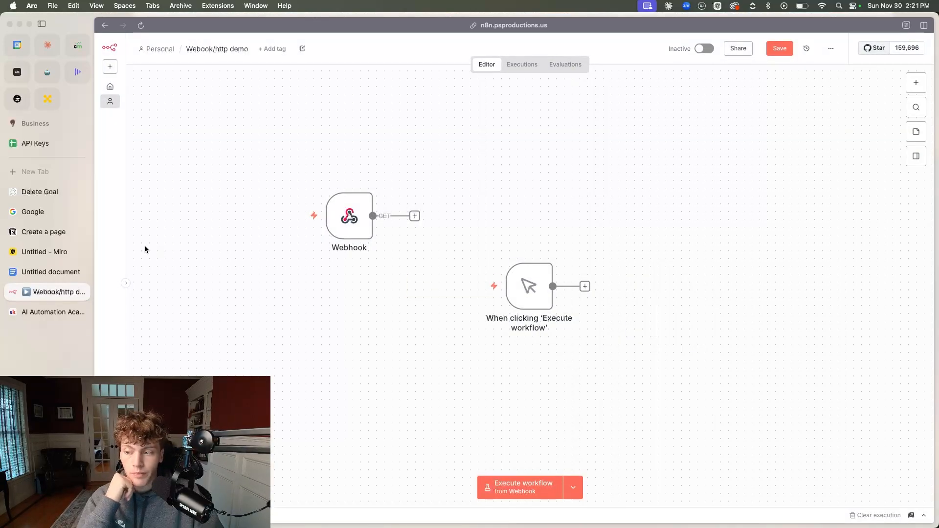
Examine the Retrieve a page and Update page endpoints in the Notion API Reference
{"action": "left_click", "coordinate": [43, 232]}
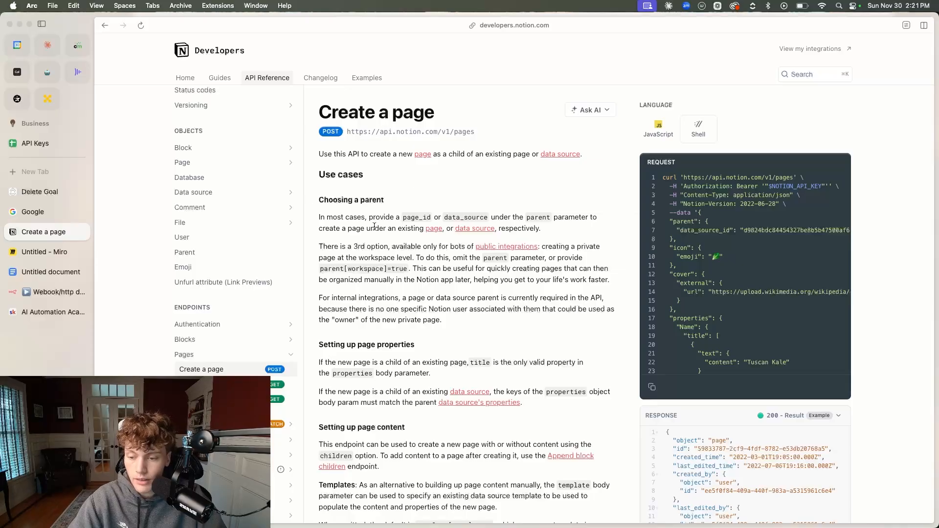
{"action": "left_click", "coordinate": [274, 389]}
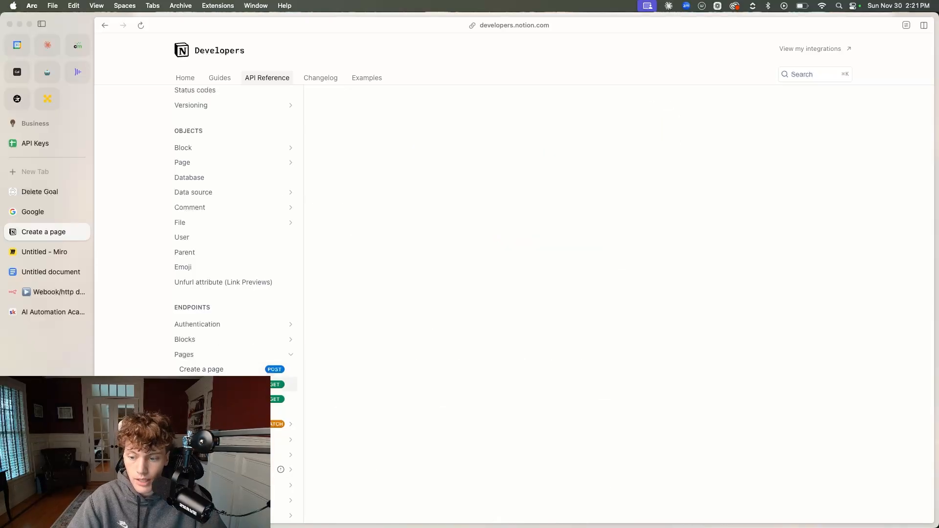
{"action": "scroll", "coordinate": [560, 353], "scroll_direction": "down", "scroll_amount": 3}
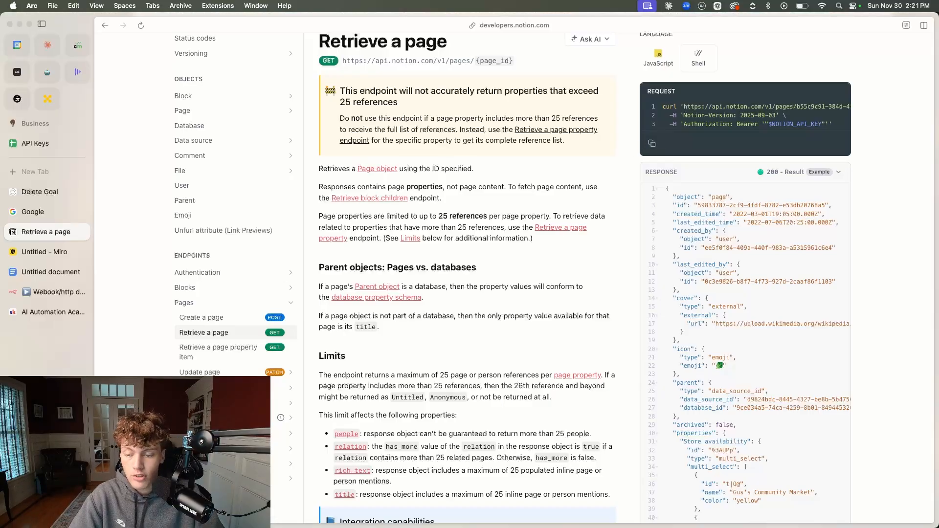
{"action": "left_click", "coordinate": [254, 373]}
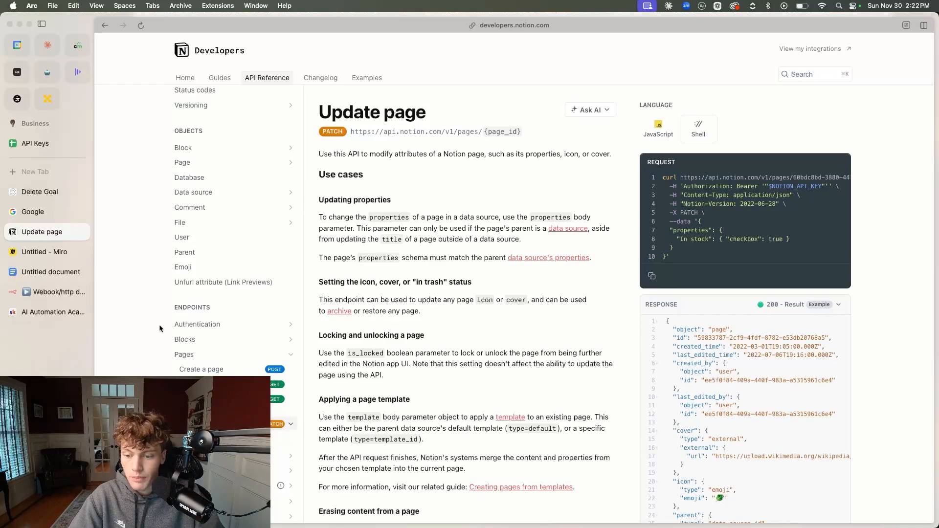
Switch to the Miro board and mark the Overview / Getting Started, Authentication Section and Examples sections with pen strokes
{"action": "left_click", "coordinate": [44, 252]}
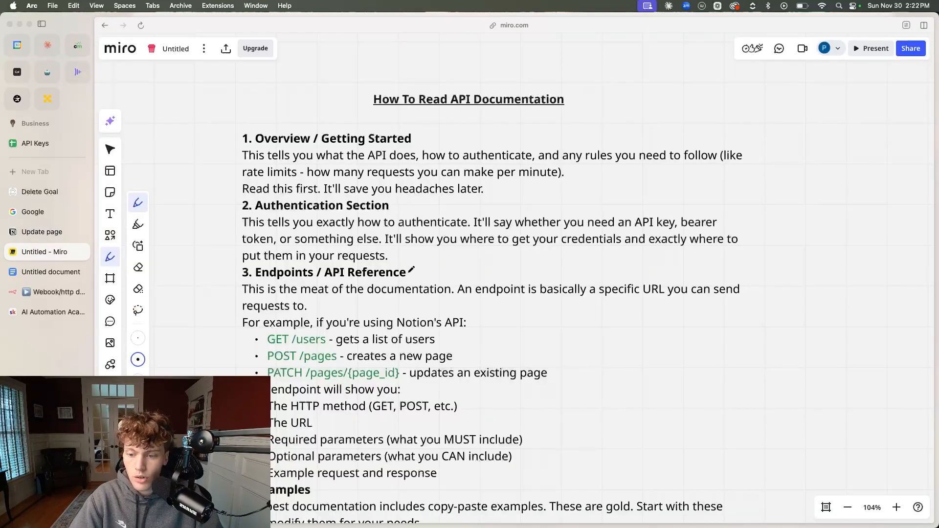
{"action": "scroll", "coordinate": [410, 275], "scroll_direction": "down", "scroll_amount": 5}
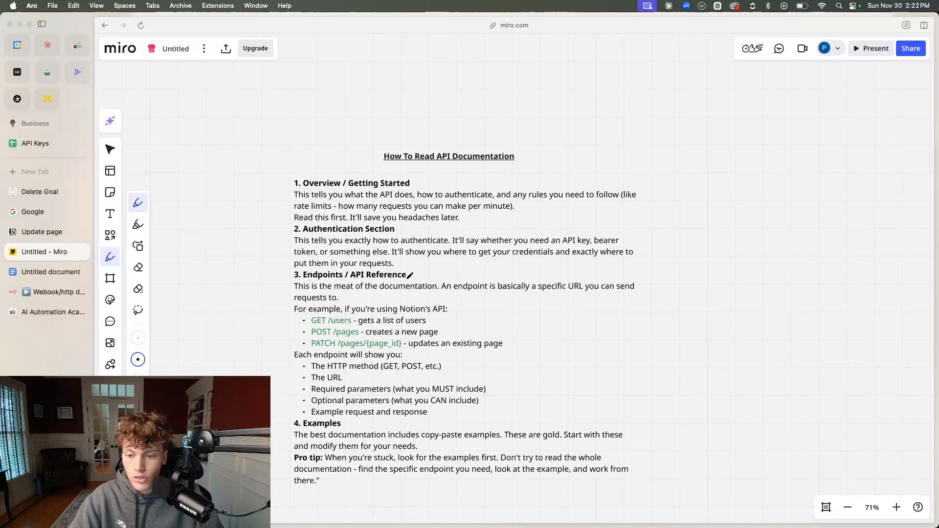
{"action": "scroll", "coordinate": [323, 246], "scroll_direction": "up", "scroll_amount": 4}
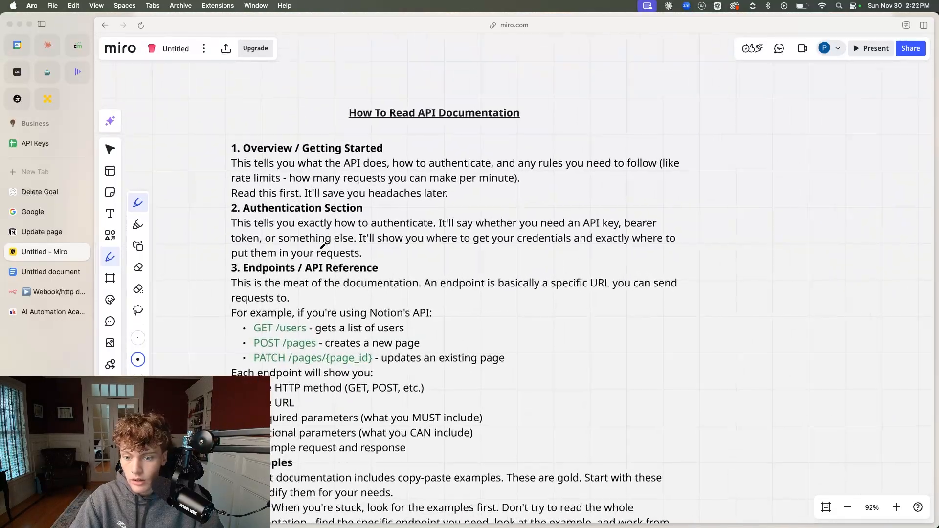
{"action": "left_click_drag", "start_coordinate": [223, 207], "coordinate": [381, 206]}
{"action": "left_click_drag", "start_coordinate": [209, 146], "coordinate": [424, 157]}
{"action": "scroll", "coordinate": [372, 341], "scroll_direction": "down", "scroll_amount": 5}
{"action": "left_click_drag", "start_coordinate": [268, 329], "coordinate": [414, 340]}
{"action": "scroll", "coordinate": [482, 343], "scroll_direction": "up", "scroll_amount": 3}
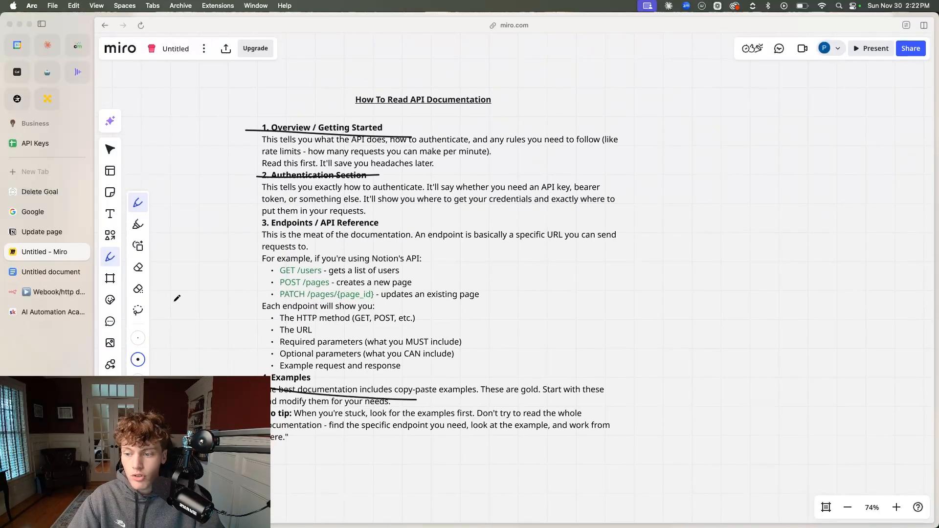
Open the Firecrawl website, firecrawl.dev, in a new browser tab
{"action": "left_click", "coordinate": [43, 192]}
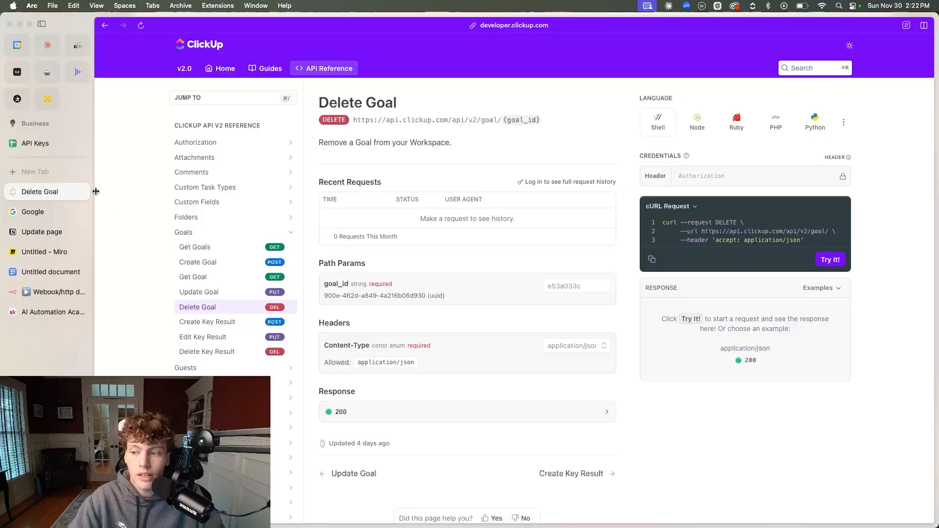
{"action": "left_click", "coordinate": [14, 176]}
{"action": "key", "text": "super+v"}
{"action": "key", "text": "Escape"}
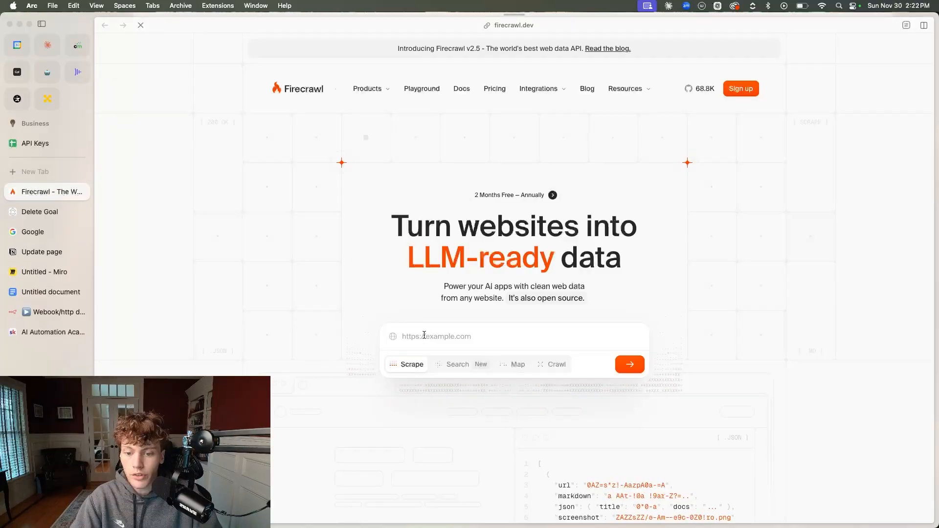
Open the Create Key Result endpoint in the ClickUp API Reference and copy its page URL
{"action": "left_click", "coordinate": [41, 215]}
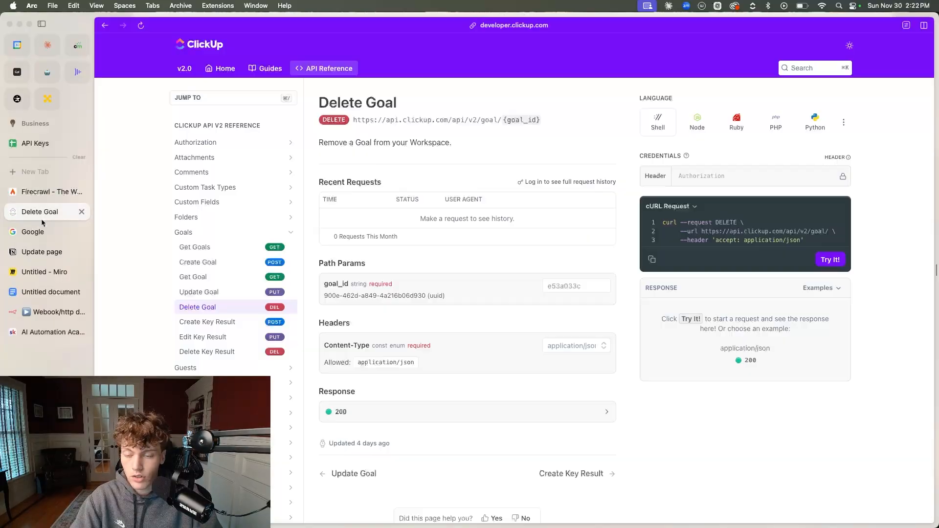
{"action": "left_click", "coordinate": [215, 317]}
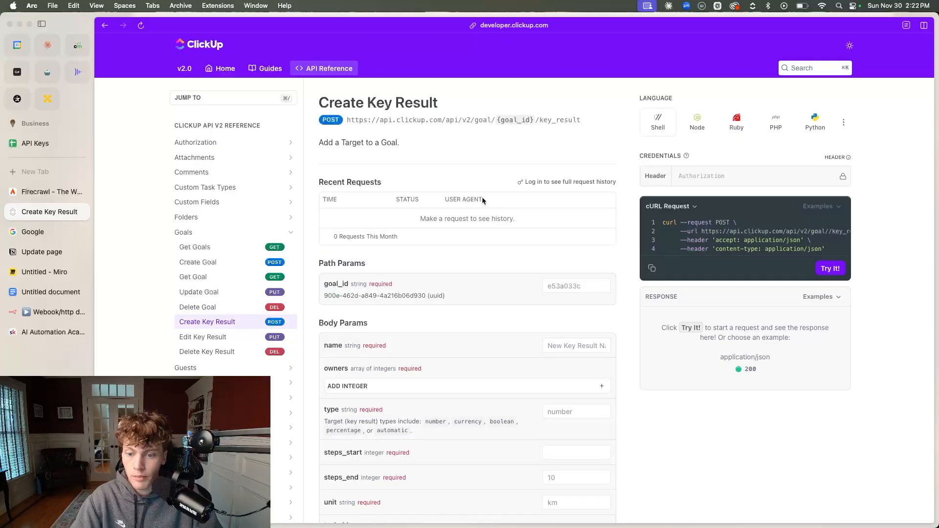
{"action": "left_click", "coordinate": [504, 26]}
{"action": "key", "text": "super+c"}
Switch to Firecrawl and scrape the copied ClickUp Create Key Result page
{"action": "left_click", "coordinate": [51, 192]}
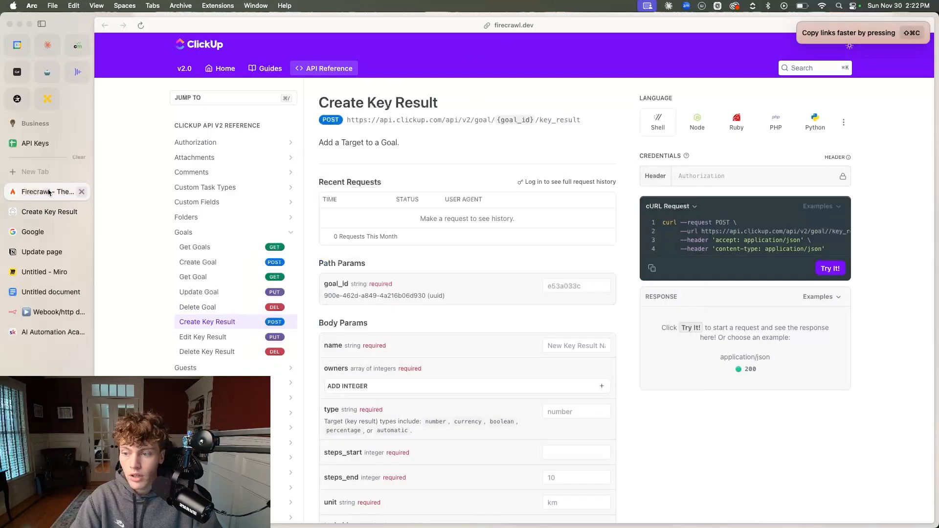
{"action": "left_click", "coordinate": [616, 336]}
{"action": "key", "text": "super+v"}
{"action": "left_click", "coordinate": [626, 365]}
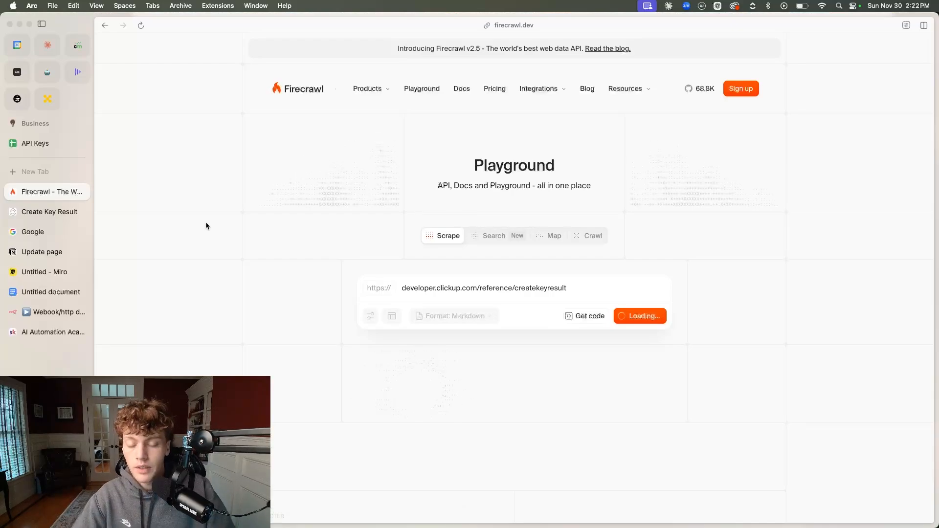
Examine the Markdown output of the scraped Create Key Result page and try to download it as Markdown
{"action": "scroll", "coordinate": [210, 232], "scroll_direction": "down", "scroll_amount": 2}
{"action": "scroll", "coordinate": [210, 231], "scroll_direction": "down", "scroll_amount": 2}
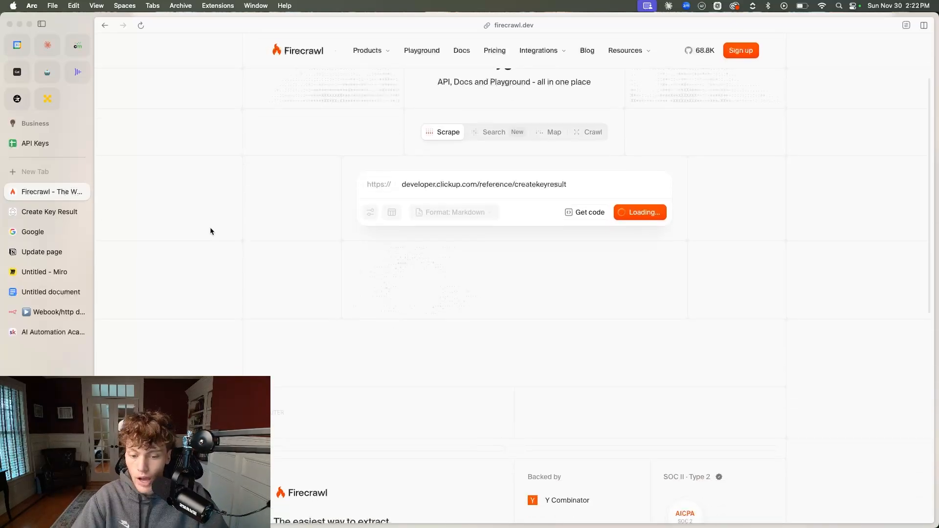
{"action": "scroll", "coordinate": [210, 231], "scroll_direction": "down", "scroll_amount": 1}
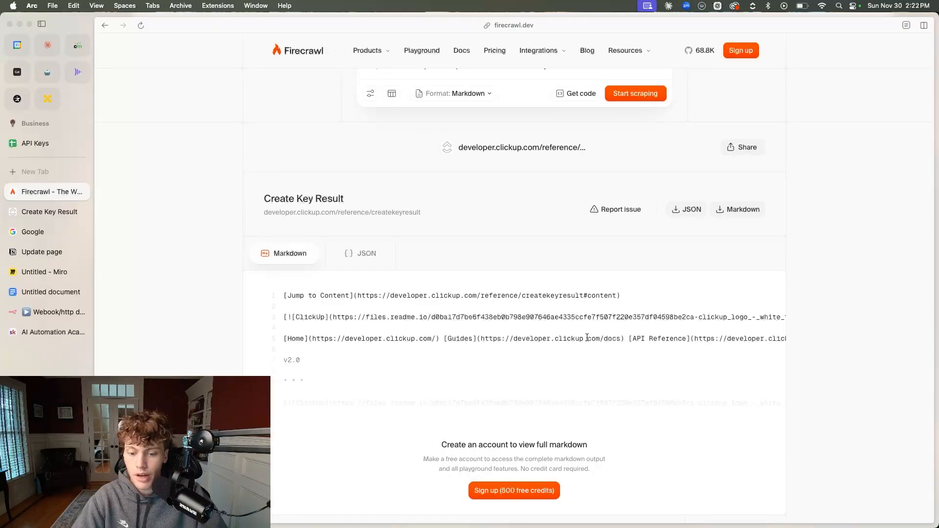
{"action": "scroll", "coordinate": [504, 371], "scroll_direction": "down", "scroll_amount": 2}
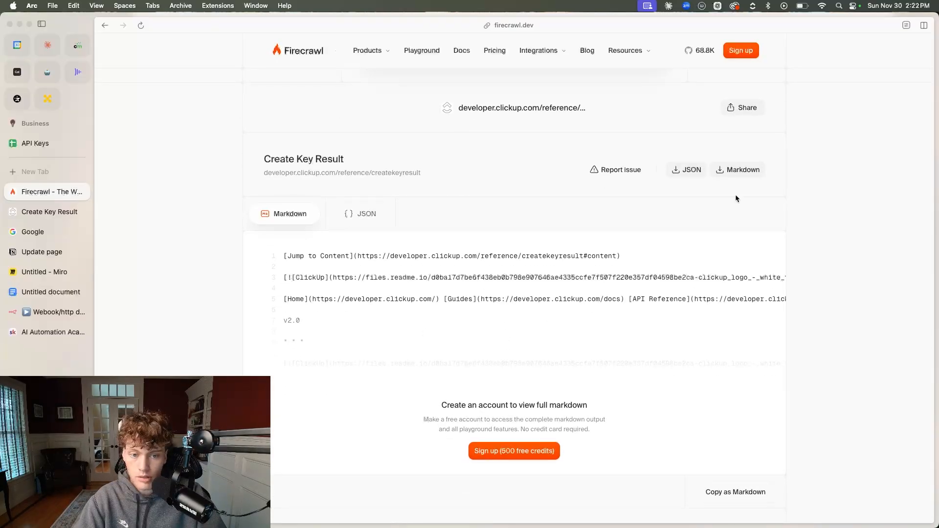
{"action": "left_click", "coordinate": [729, 175]}
{"action": "scroll", "coordinate": [549, 205], "scroll_direction": "up", "scroll_amount": 5}
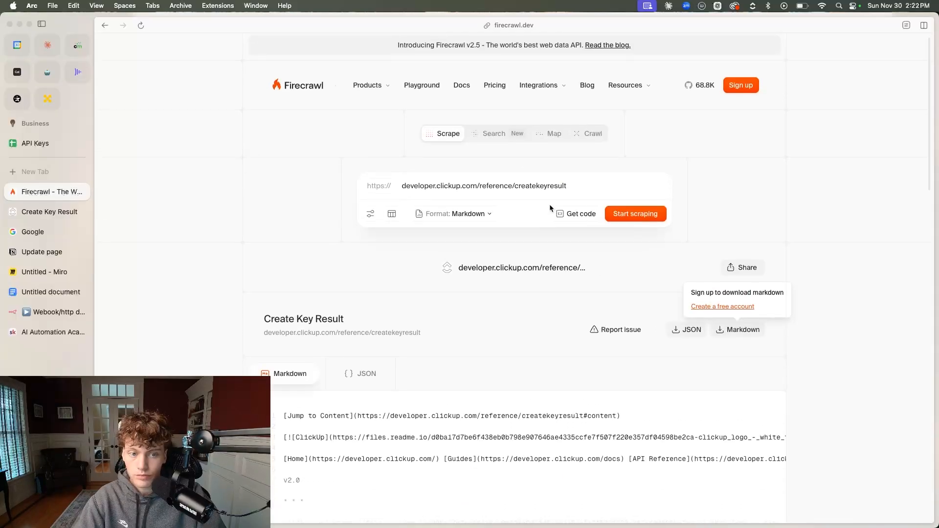
{"action": "left_click", "coordinate": [143, 154]}
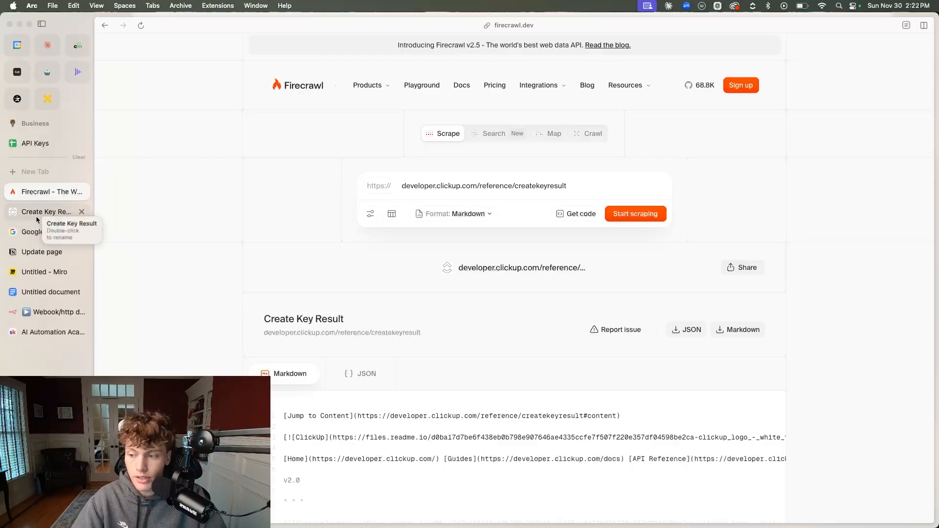
{"action": "left_click", "coordinate": [39, 311]}
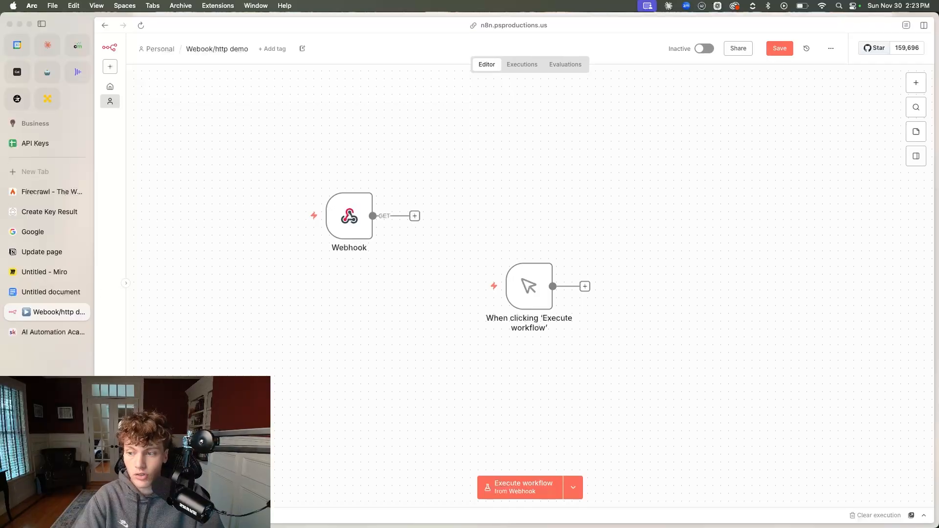
{"action": "left_click", "coordinate": [17, 211]}
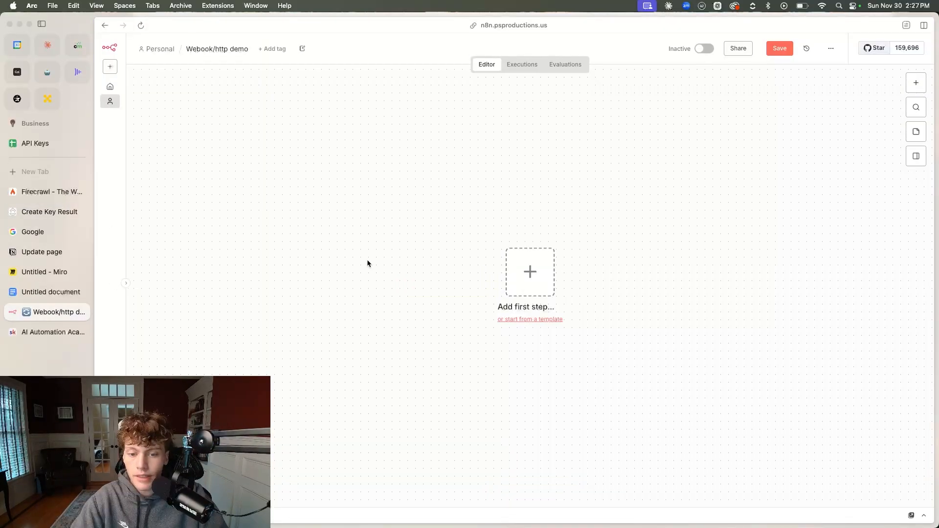
Open the Fillout website in a new browser tab and log in with a Google account
{"action": "left_click", "coordinate": [55, 172]}
{"action": "type", "text": "fillout"}
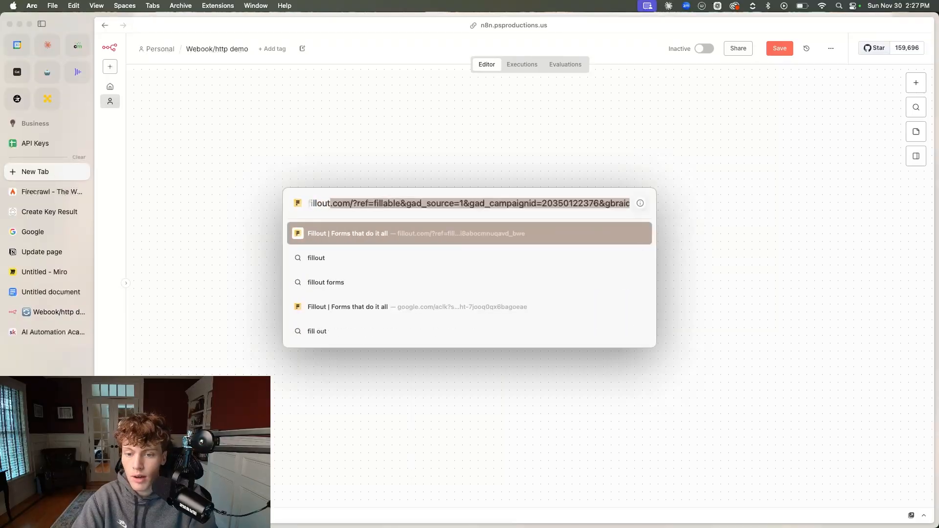
{"action": "key", "text": "Return"}
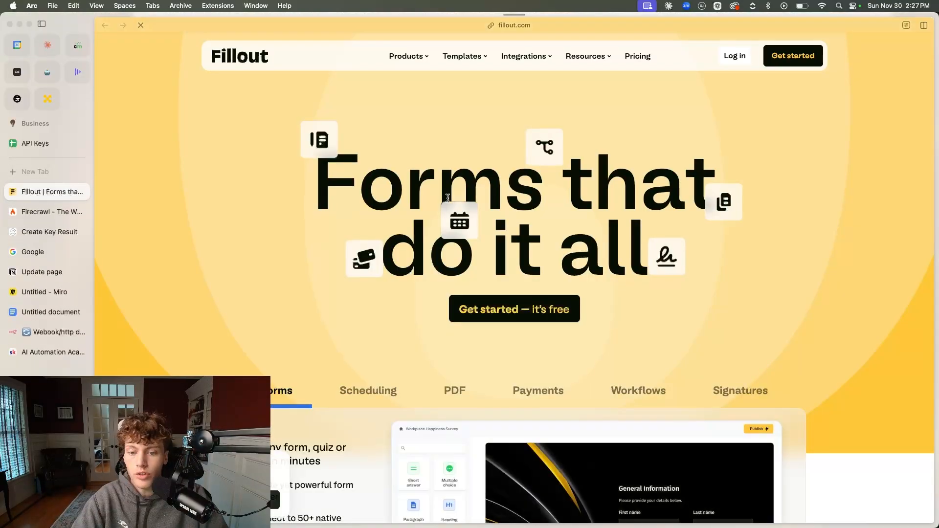
{"action": "left_click", "coordinate": [738, 61]}
{"action": "left_click", "coordinate": [306, 200]}
{"action": "left_click", "coordinate": [556, 228]}
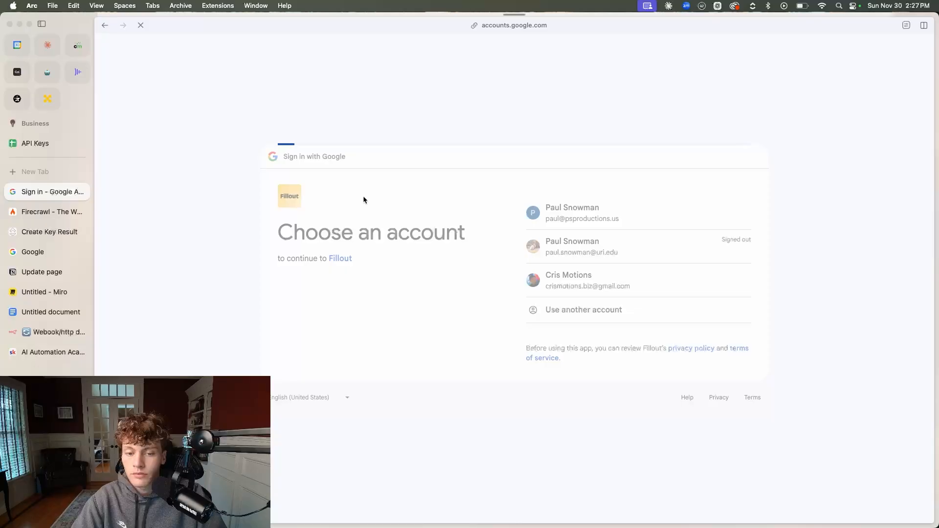
Create a blank Fillout form with the Light theme and name it YouTube Test
{"action": "left_click", "coordinate": [171, 75]}
{"action": "left_click", "coordinate": [147, 100]}
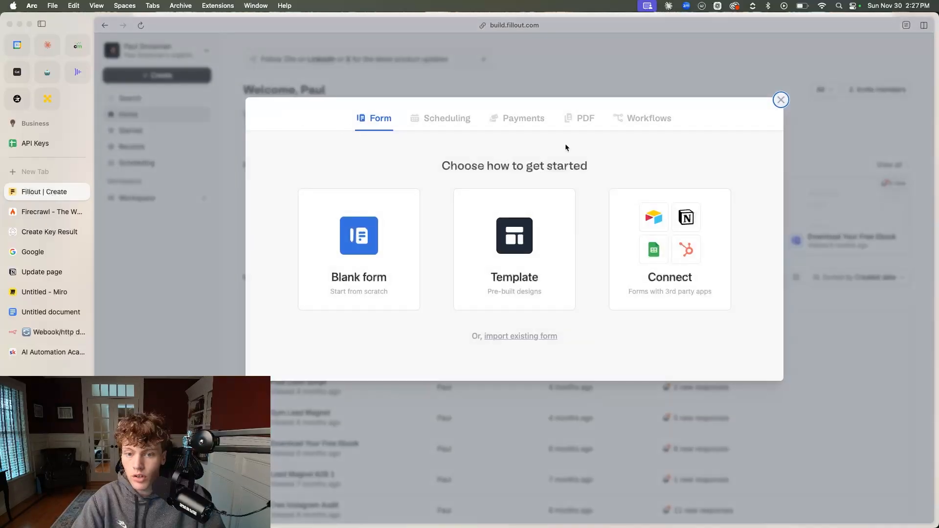
{"action": "left_click", "coordinate": [372, 225]}
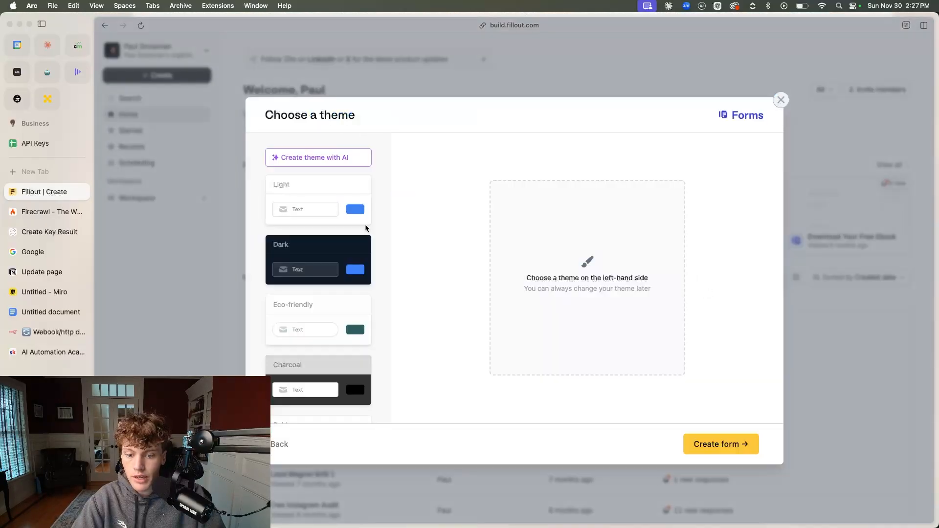
{"action": "left_click", "coordinate": [327, 203]}
{"action": "left_click", "coordinate": [696, 439]}
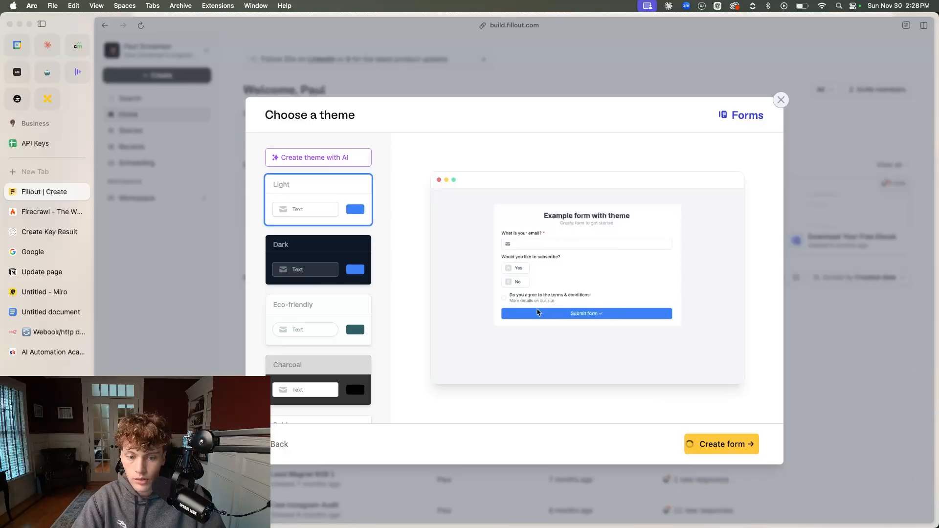
{"action": "type", "text": "Yo"}
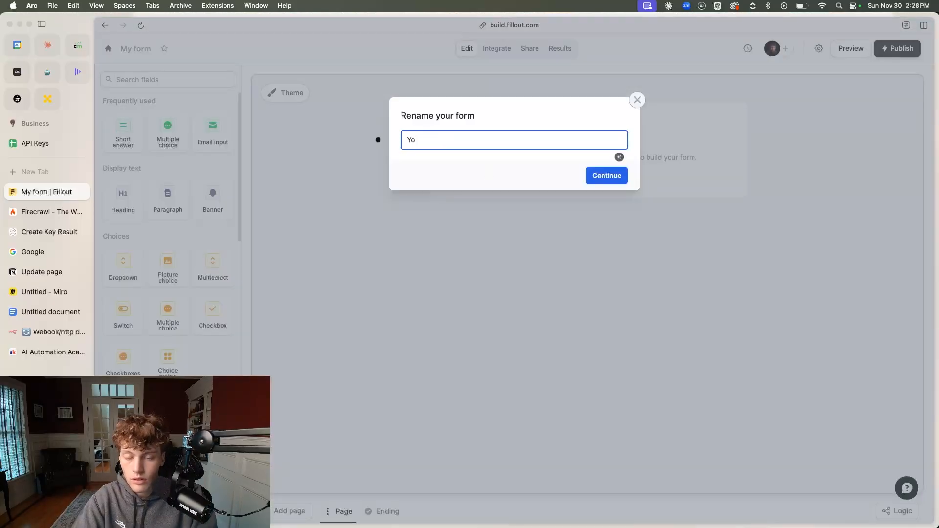
{"action": "type", "text": "uTube Test"}
{"action": "key", "text": "Return"}
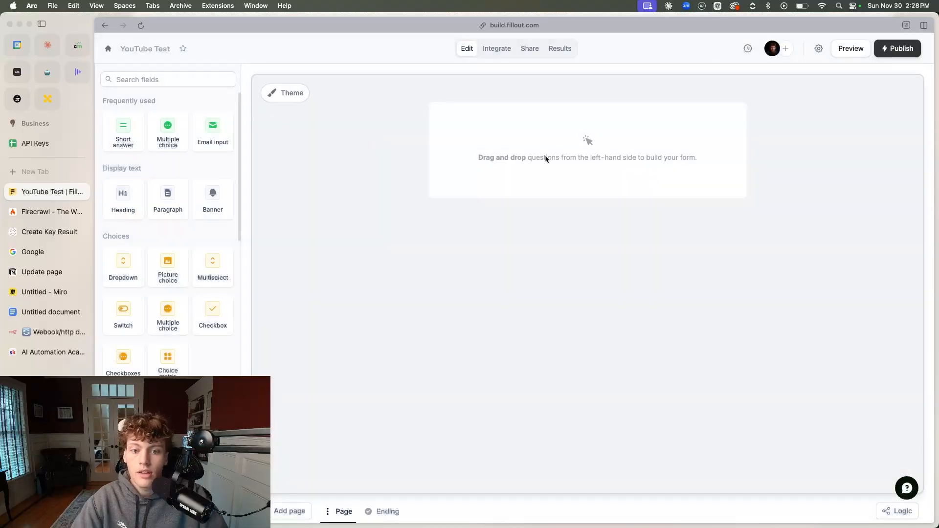
Add a short answer question labelled "What's your name?" to the form and publish the form
{"action": "left_click_drag", "start_coordinate": [123, 131], "coordinate": [484, 129]}
{"action": "type", "text": "What's your name"}
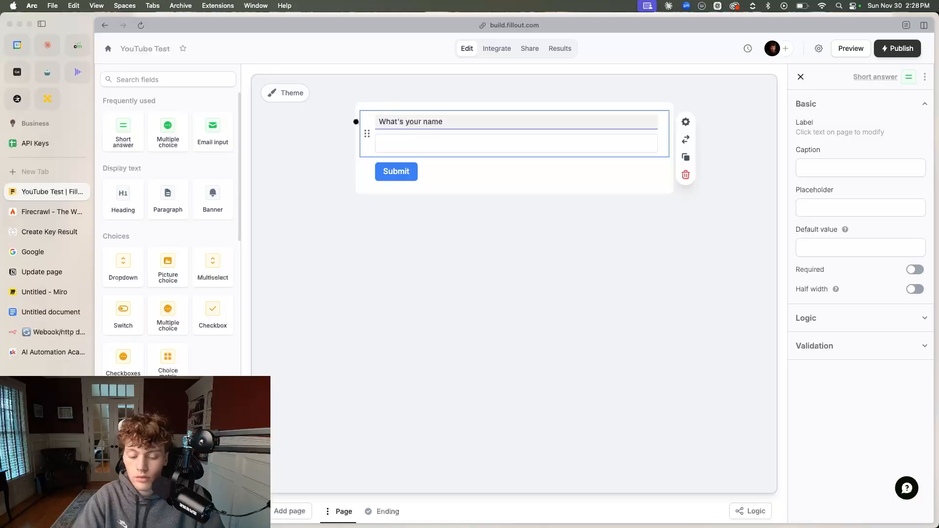
{"action": "left_click", "coordinate": [431, 338]}
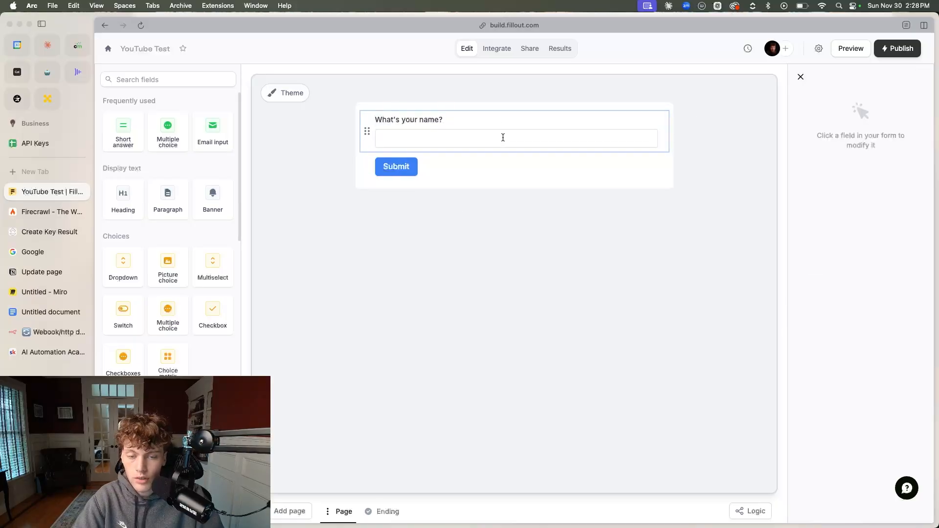
{"action": "left_click", "coordinate": [915, 54]}
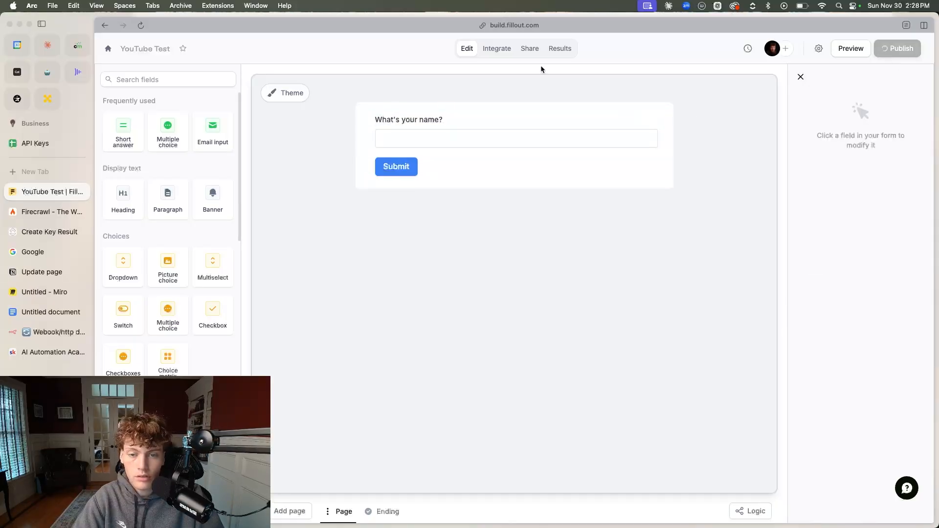
Find the Webhook integration for the YouTube Test form and open its setup
{"action": "left_click", "coordinate": [495, 48]}
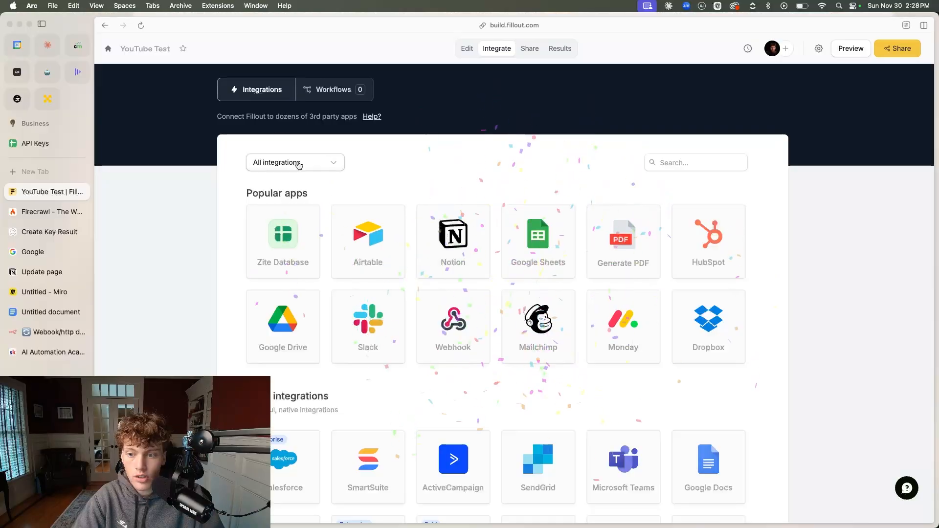
{"action": "left_click", "coordinate": [697, 163]}
{"action": "type", "text": "webho"}
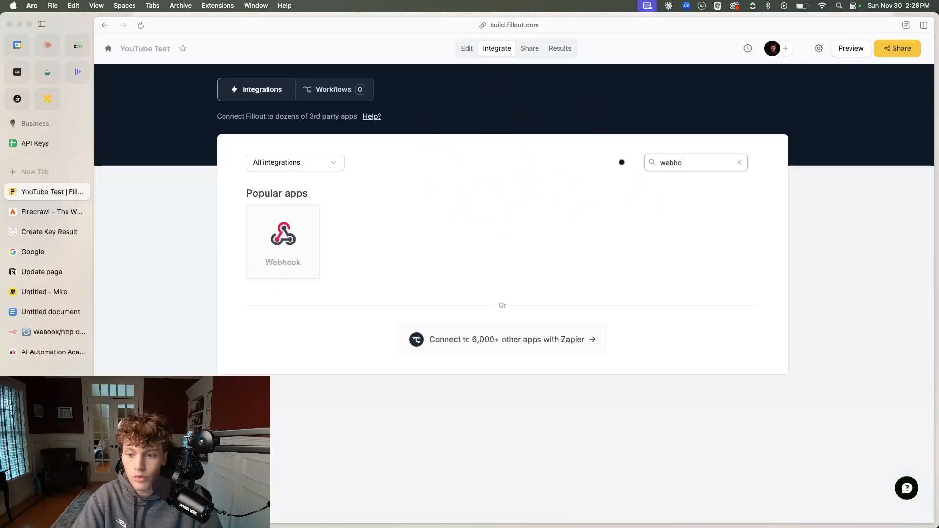
{"action": "left_click", "coordinate": [283, 234]}
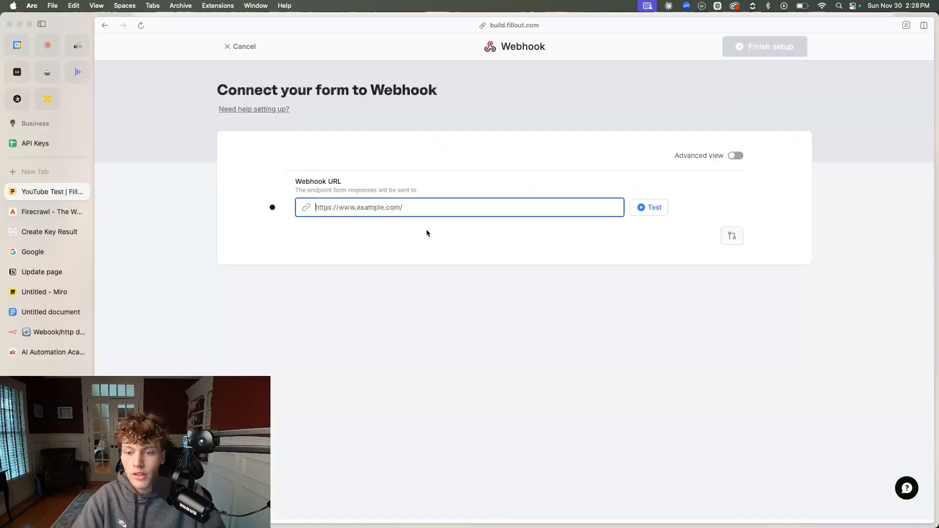
Switch to the n8n workflow, add a Webhook trigger node and set its HTTP method to POST
{"action": "left_click", "coordinate": [54, 332]}
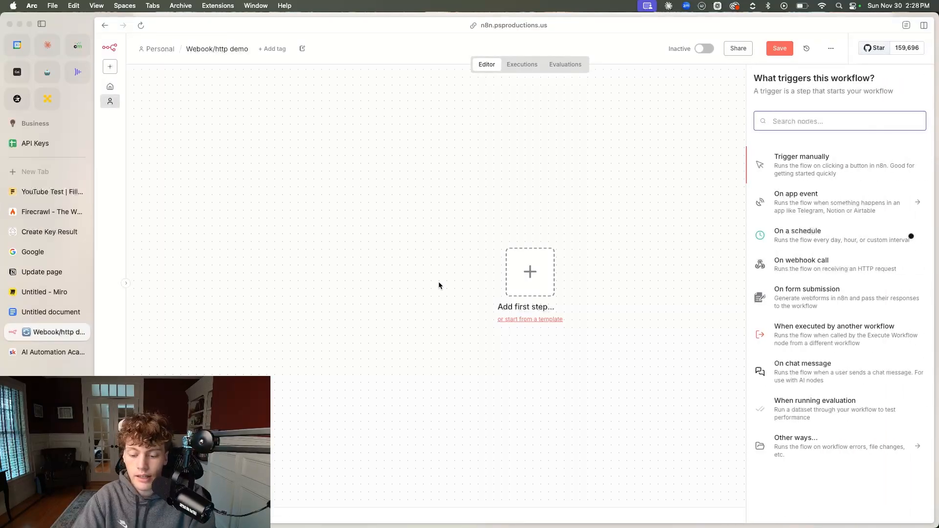
{"action": "type", "text": "webhook"}
{"action": "key", "text": "Return"}
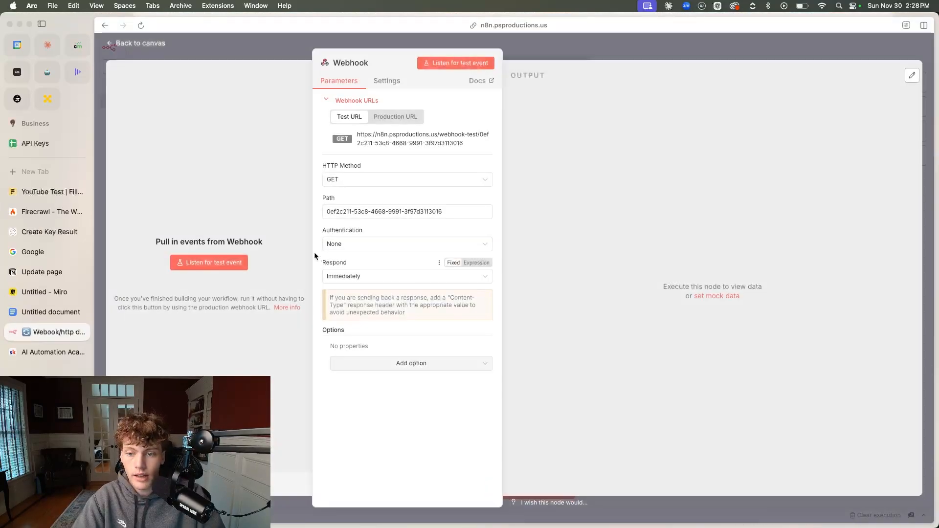
{"action": "left_click", "coordinate": [370, 180]}
{"action": "left_click", "coordinate": [362, 270]}
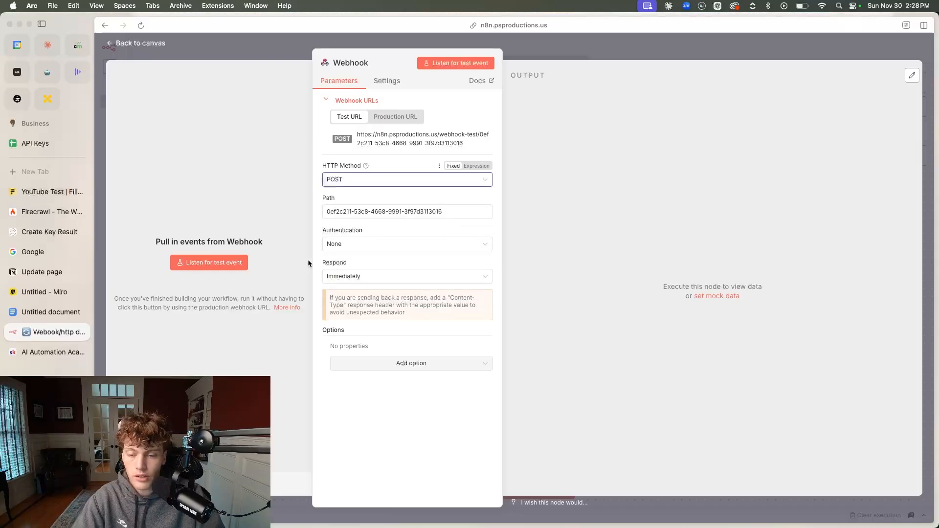
Set the Webhook node's path to yt-fillout
{"action": "triple_click", "coordinate": [460, 214]}
{"action": "type", "text": "yt-="}
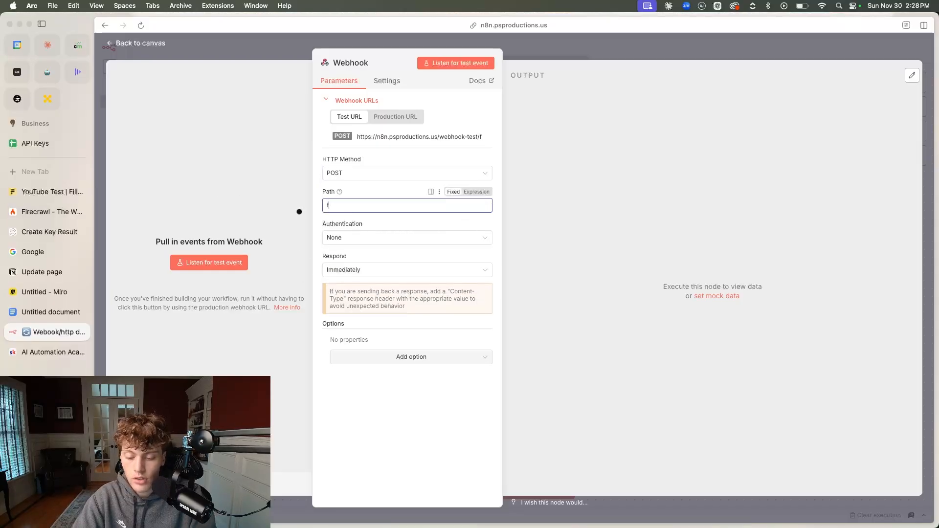
{"action": "key", "text": "BackSpace"}
{"action": "type", "text": "fillout"}
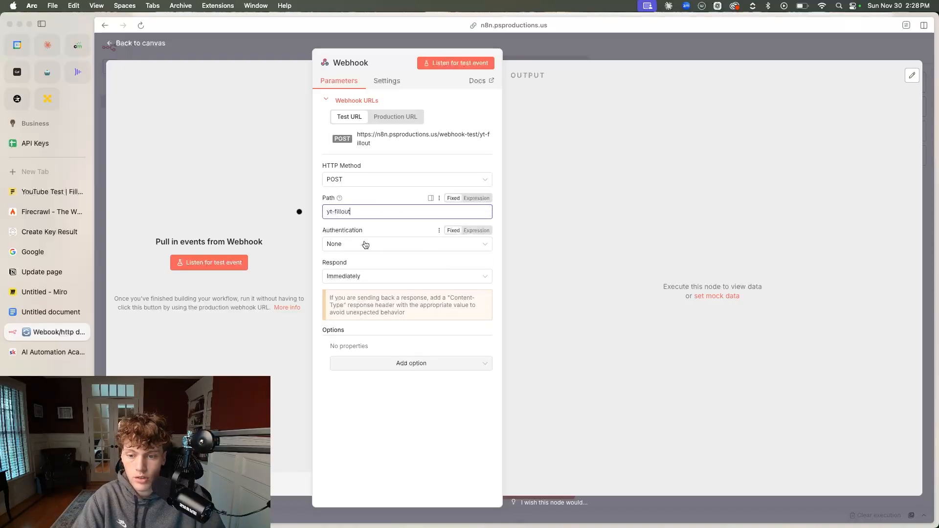
Copy the Webhook node's test URL and enter it as the Webhook URL in the Fillout integration
{"action": "left_click", "coordinate": [379, 138]}
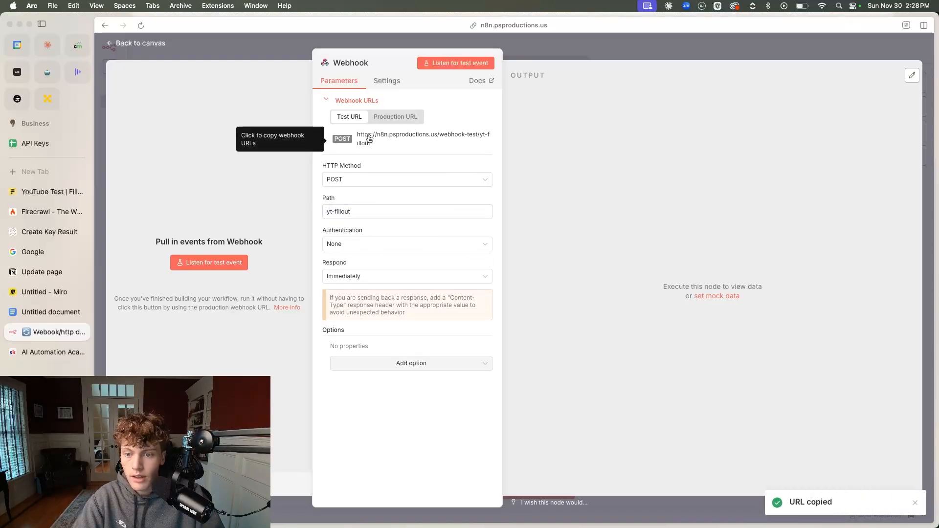
{"action": "left_click", "coordinate": [396, 117]}
{"action": "left_click", "coordinate": [349, 118]}
{"action": "left_click", "coordinate": [364, 142]}
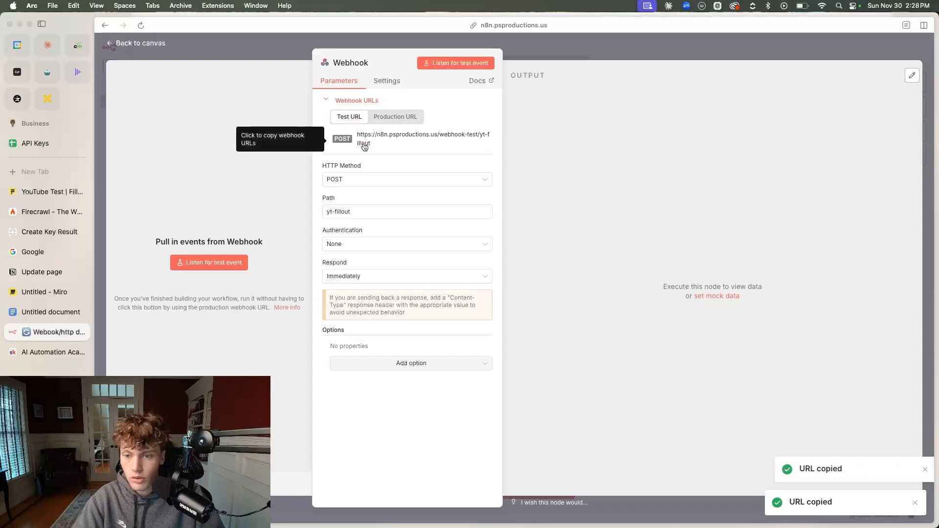
{"action": "left_click", "coordinate": [54, 192]}
{"action": "key", "text": "super+v"}
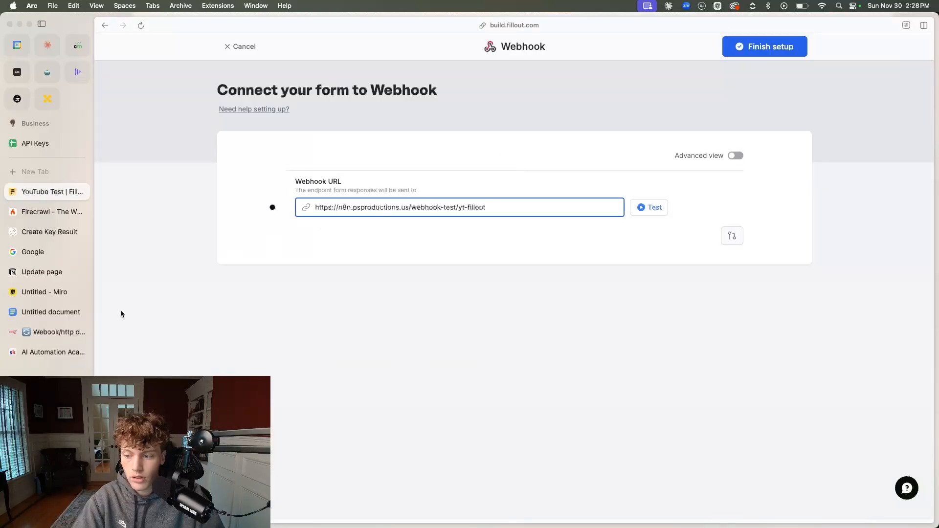
Start listening for a test event in the n8n Webhook node and send a test request from Fillout
{"action": "left_click", "coordinate": [56, 332]}
{"action": "left_click", "coordinate": [456, 62]}
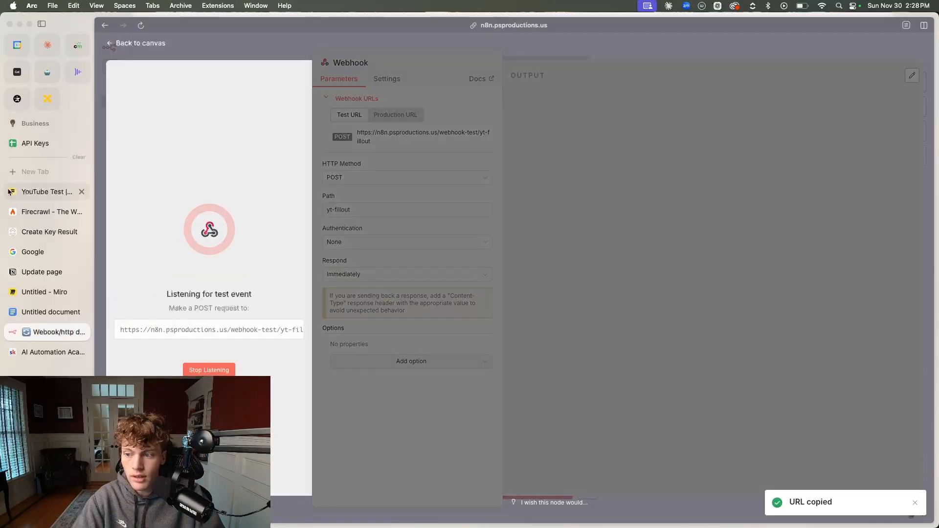
{"action": "left_click", "coordinate": [39, 194]}
{"action": "left_click", "coordinate": [645, 208]}
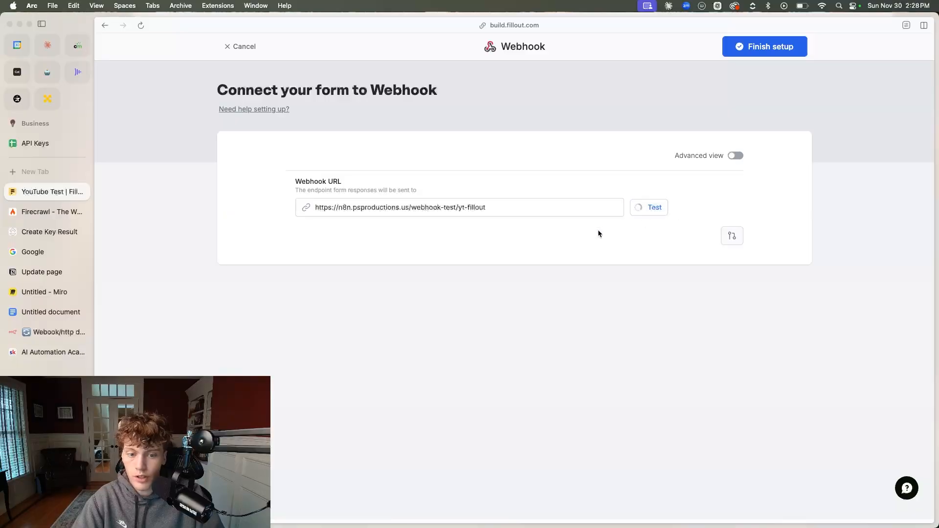
Examine the received form data in the n8n Webhook node's JSON output, especially the question's name and value, and close the node
{"action": "left_click", "coordinate": [39, 330]}
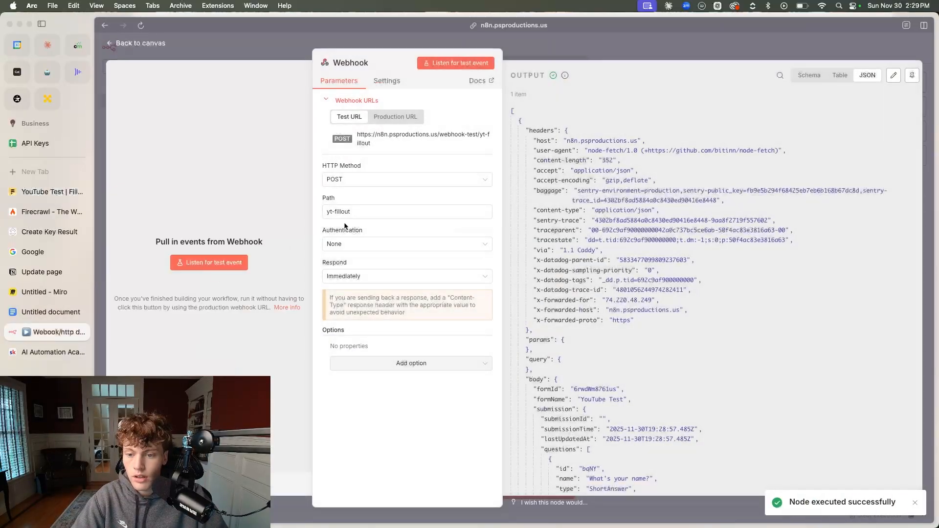
{"action": "scroll", "coordinate": [601, 327], "scroll_direction": "down", "scroll_amount": 5}
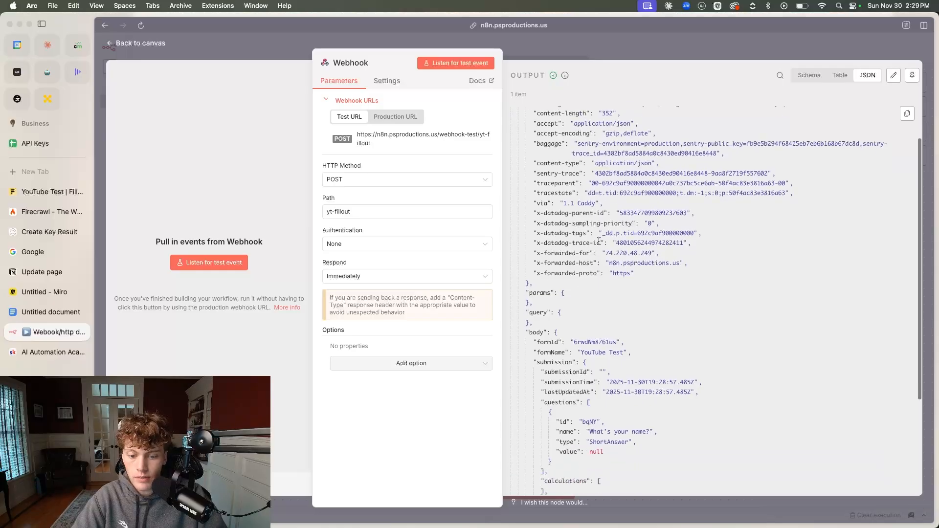
{"action": "scroll", "coordinate": [612, 343], "scroll_direction": "down", "scroll_amount": 1}
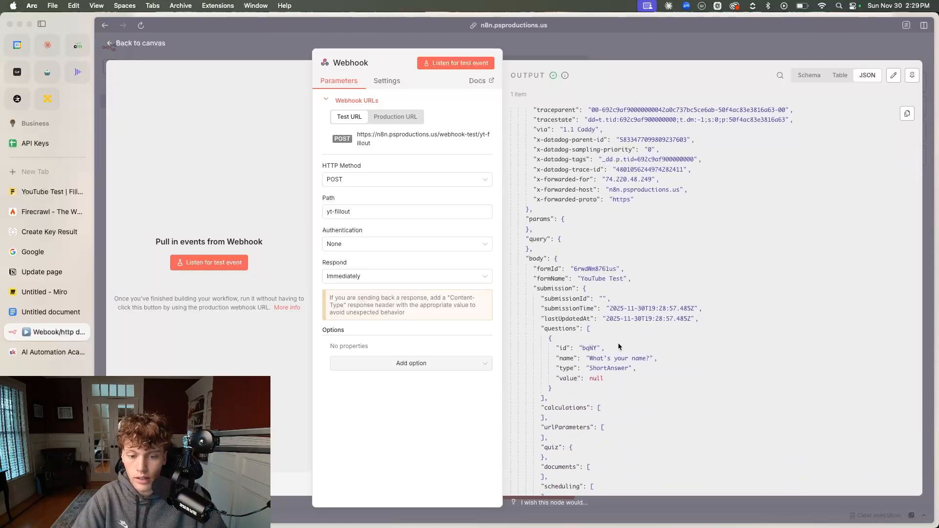
{"action": "left_click_drag", "start_coordinate": [590, 361], "coordinate": [648, 386]}
{"action": "left_click", "coordinate": [590, 381]}
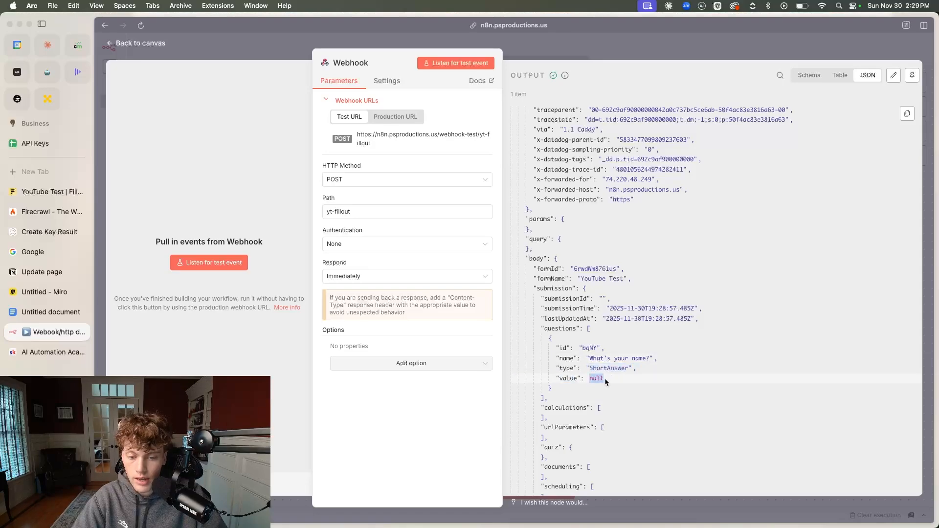
{"action": "left_click", "coordinate": [596, 51]}
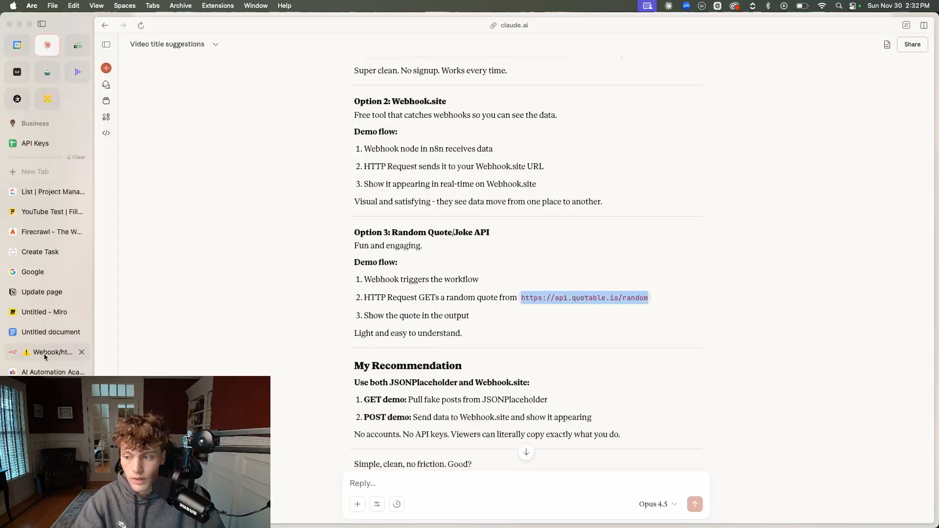
{"action": "left_click", "coordinate": [44, 357]}
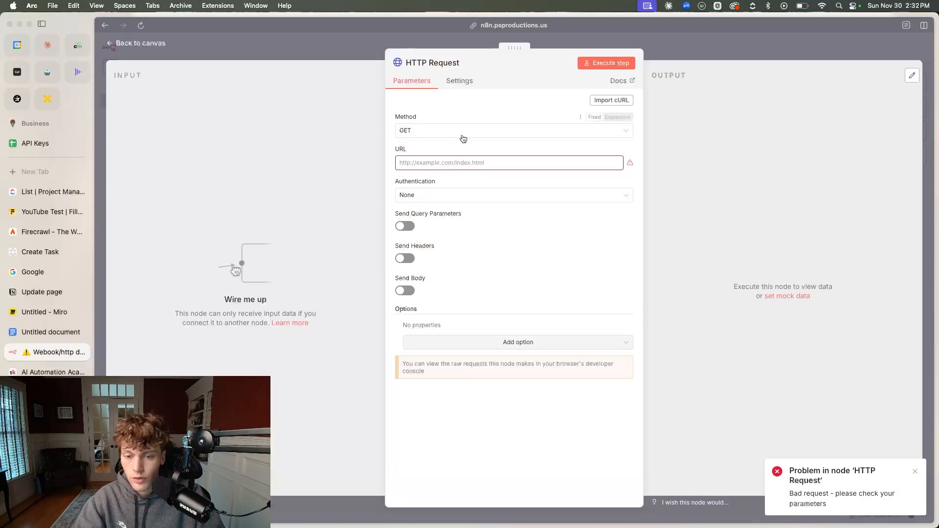
{"action": "left_click", "coordinate": [256, 59]}
{"action": "key", "text": "Delete"}
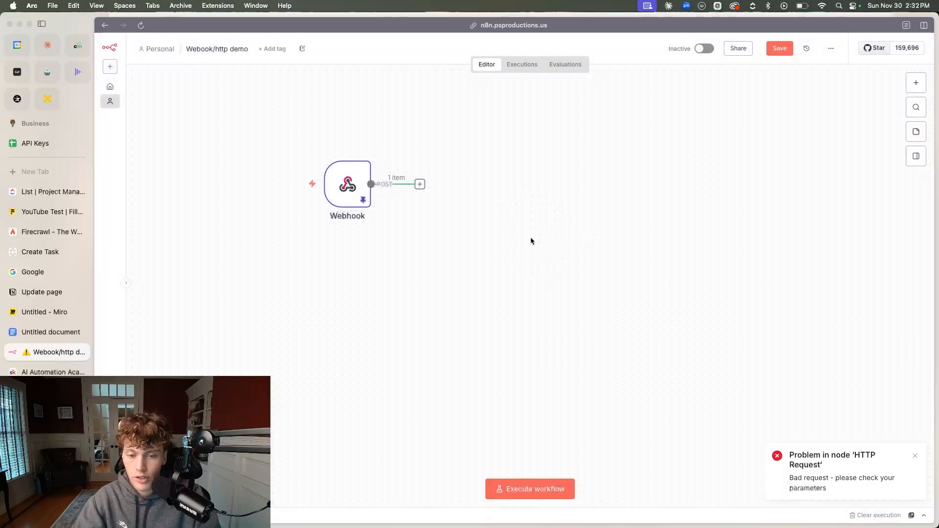
{"action": "key", "text": "Tab"}
{"action": "type", "text": "http"}
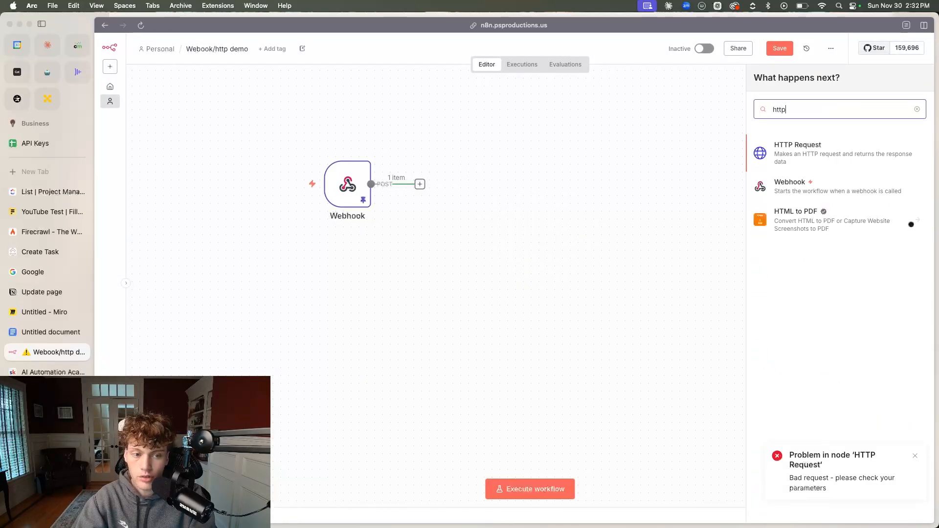
{"action": "key", "text": "Return"}
{"action": "left_click", "coordinate": [454, 163]}
{"action": "key", "text": "super+v"}
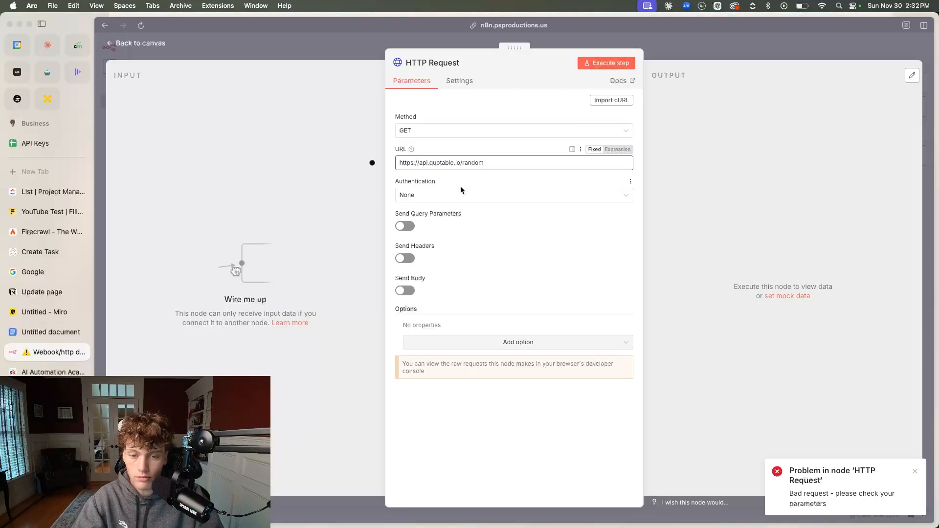
{"action": "left_click", "coordinate": [627, 62]}
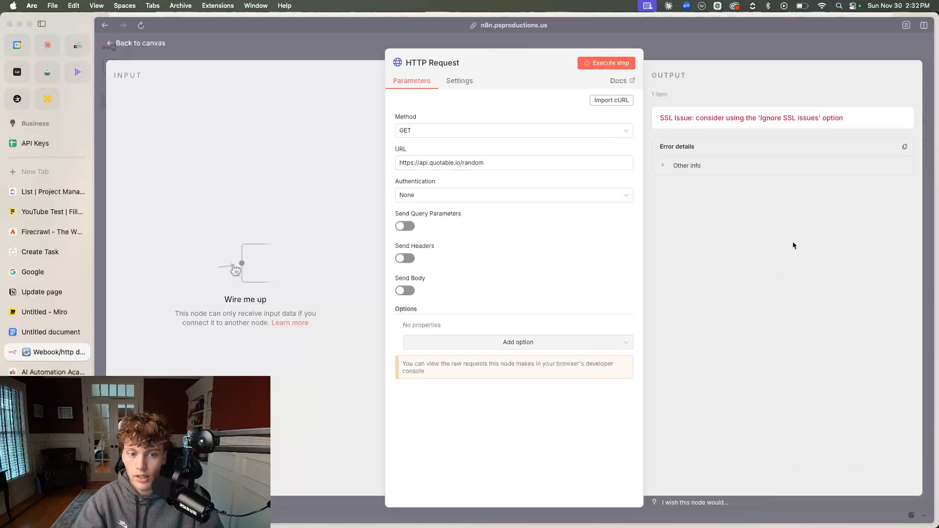
{"action": "left_click", "coordinate": [460, 82]}
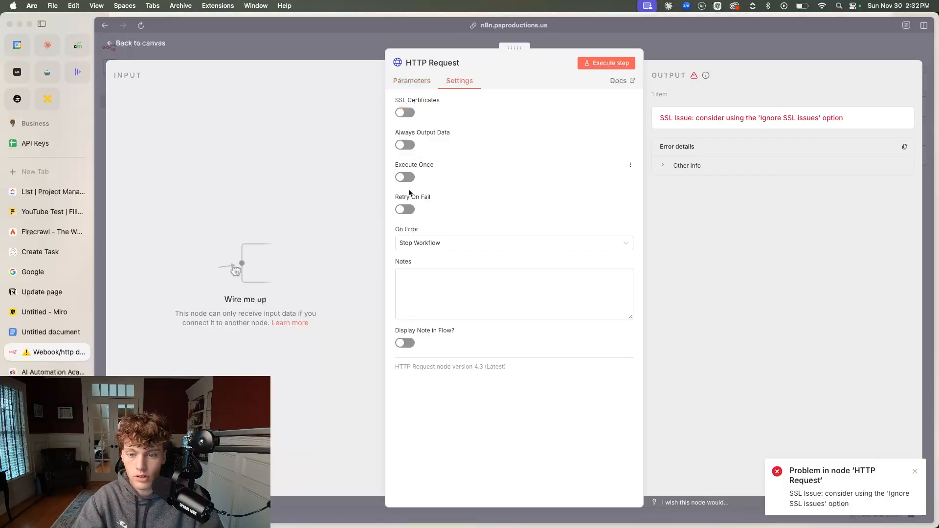
{"action": "left_click", "coordinate": [410, 113]}
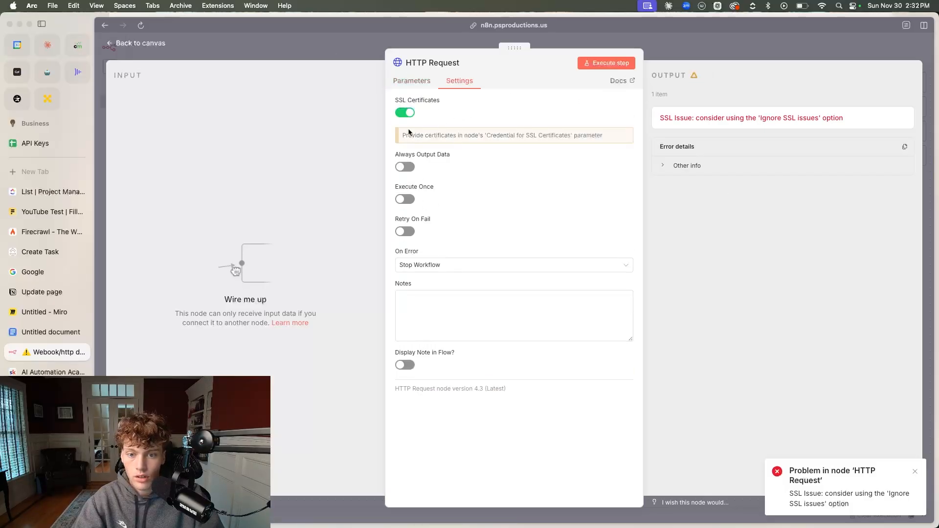
{"action": "left_click", "coordinate": [410, 113]}
{"action": "left_click", "coordinate": [406, 89]}
Add the Ignore SSL Issues (Insecure) option to the HTTP Request node, enable it and execute the node again
{"action": "left_click", "coordinate": [445, 342]}
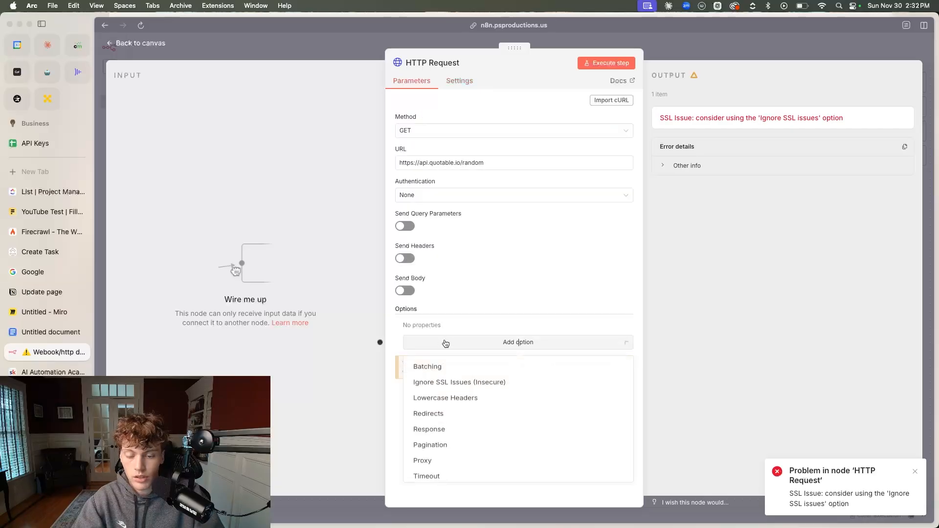
{"action": "left_click", "coordinate": [450, 384]}
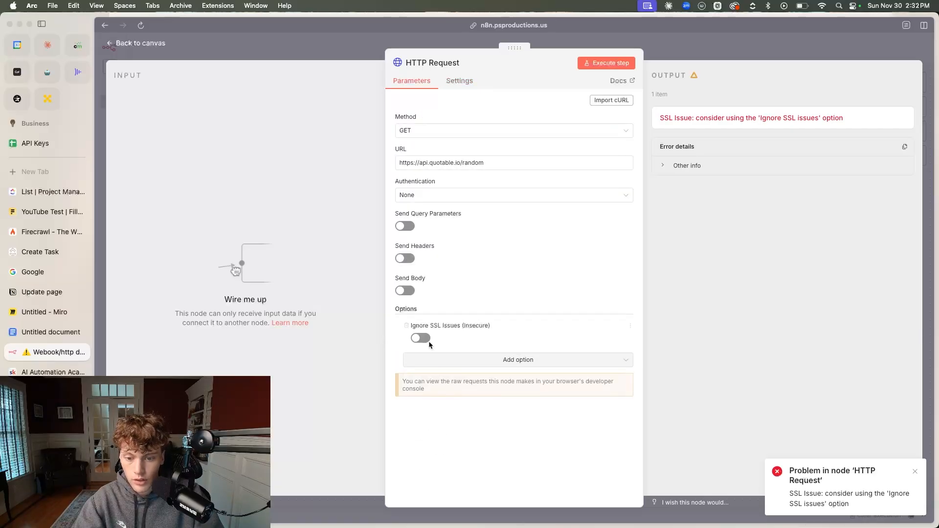
{"action": "left_click", "coordinate": [604, 63]}
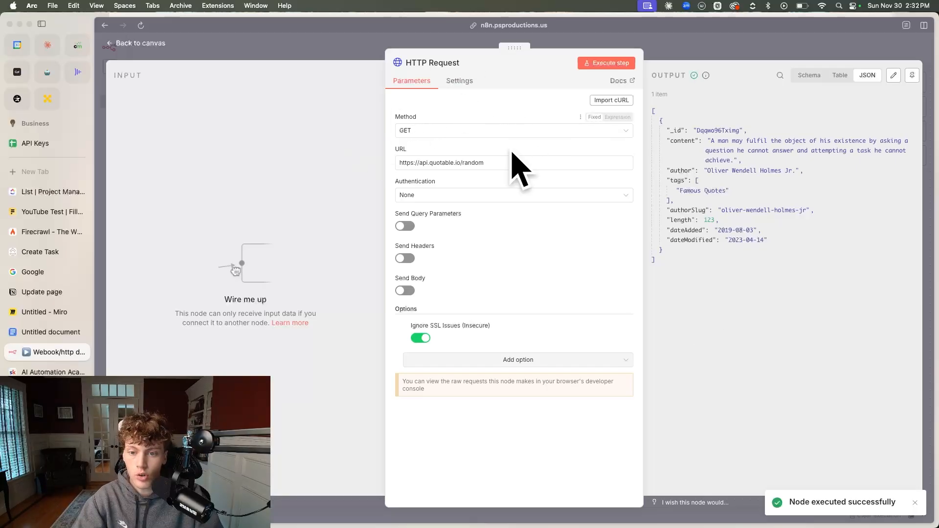
Search for quotable in a new browser tab and view the quotable API's GitHub repository
{"action": "left_click", "coordinate": [34, 171]}
{"action": "type", "text": "quotable"}
{"action": "key", "text": "Return"}
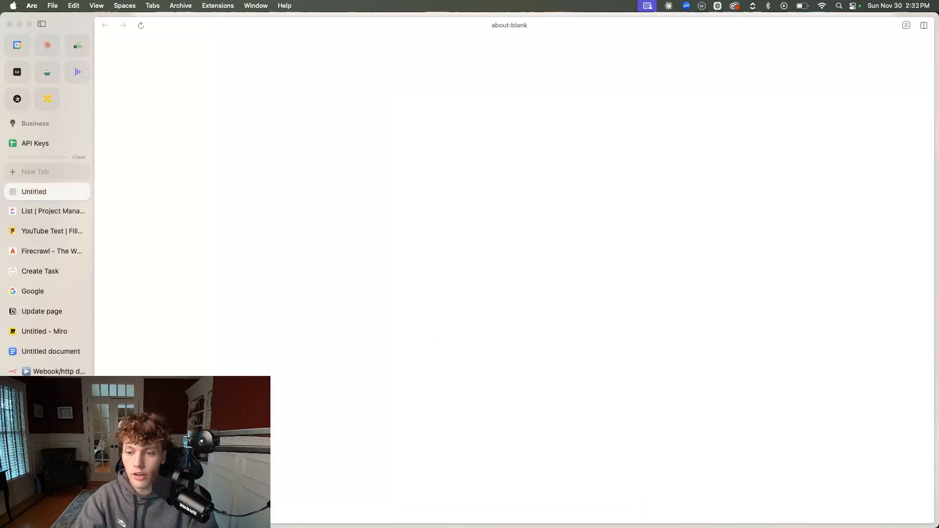
Return to n8n, examine the HTTP Request node's URL, method and quote output, and close the node
{"action": "left_click", "coordinate": [54, 372]}
{"action": "triple_click", "coordinate": [421, 166]}
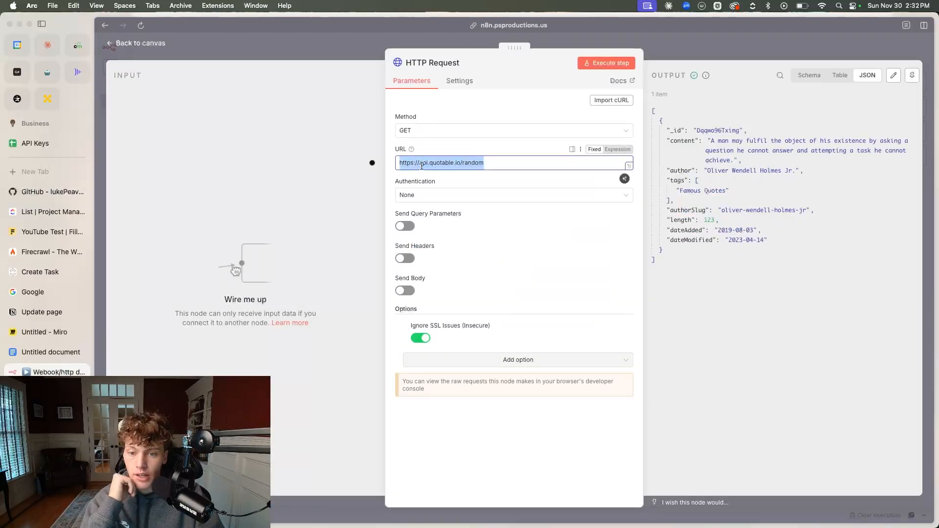
{"action": "left_click", "coordinate": [428, 164]}
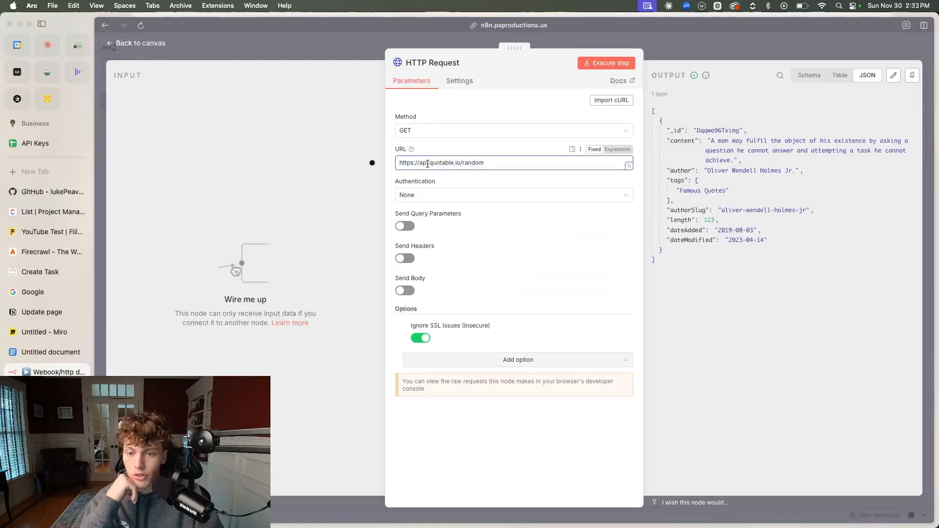
{"action": "left_click", "coordinate": [439, 152]}
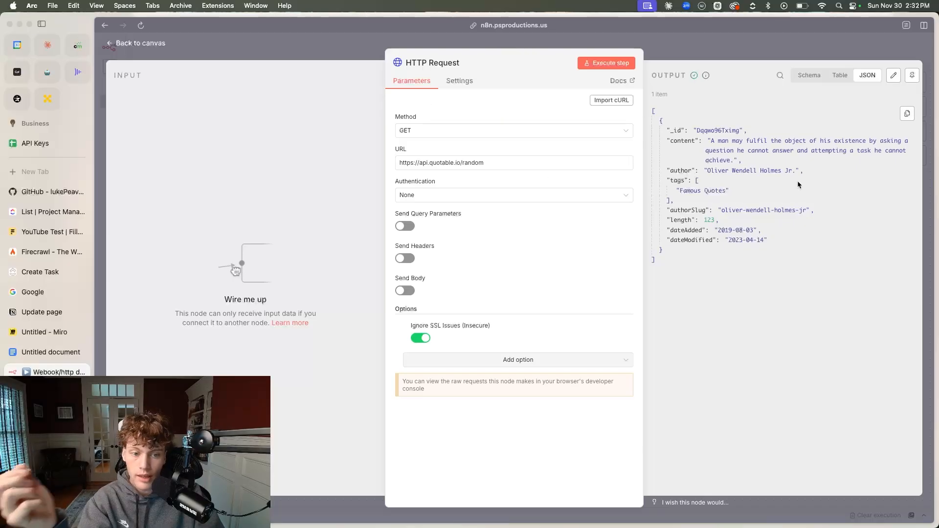
{"action": "left_click_drag", "start_coordinate": [710, 141], "coordinate": [748, 171]}
{"action": "left_click", "coordinate": [798, 159]}
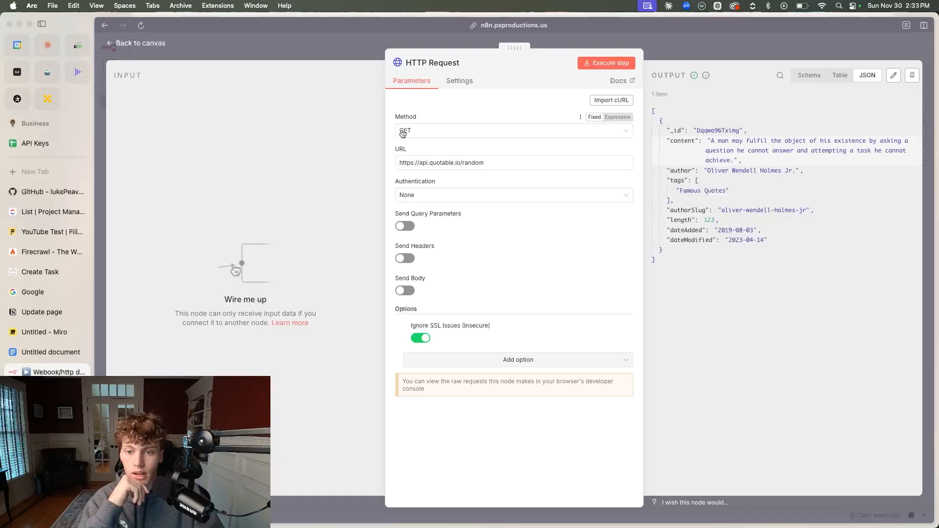
{"action": "left_click", "coordinate": [272, 47]}
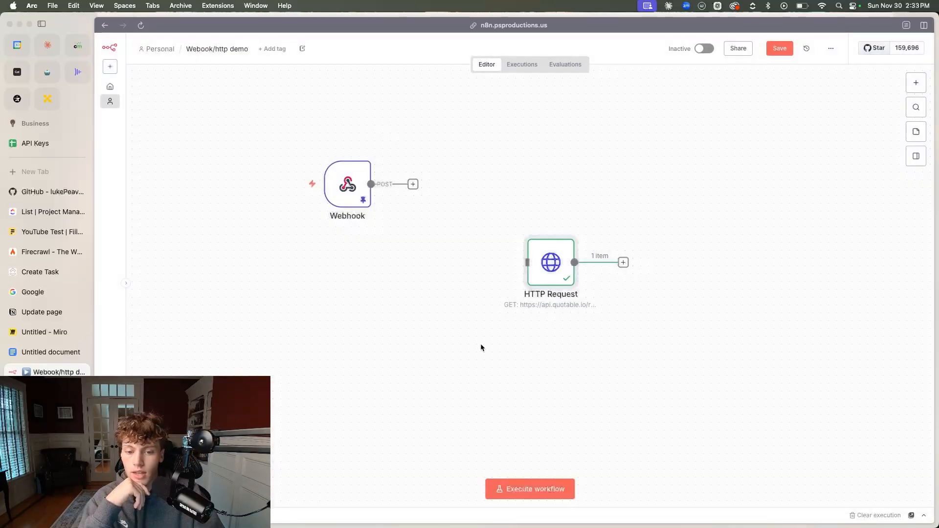